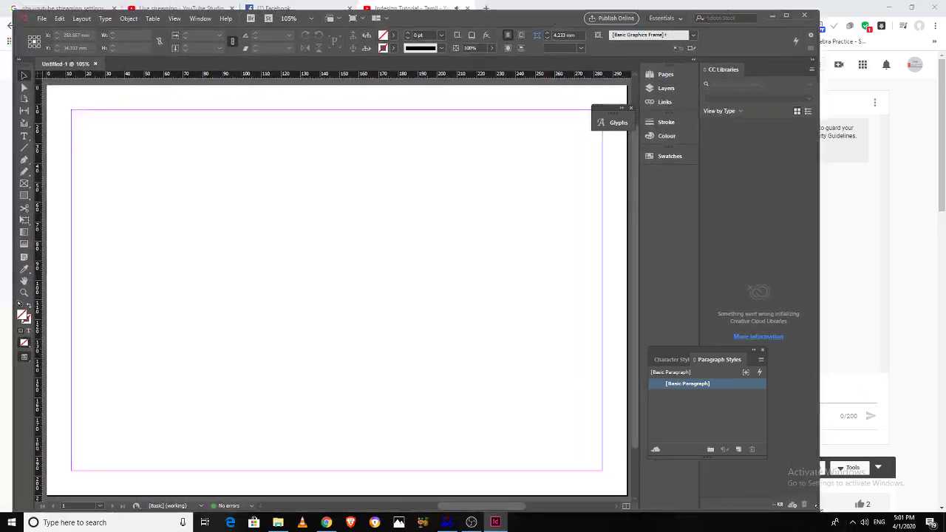
# Shrink the InDesign window until the live chat behind it is uncovered, and move the Paragraph Styles panel back inside the window
pyautogui.moveTo(816, 507); pyautogui.dragTo(697, 492)
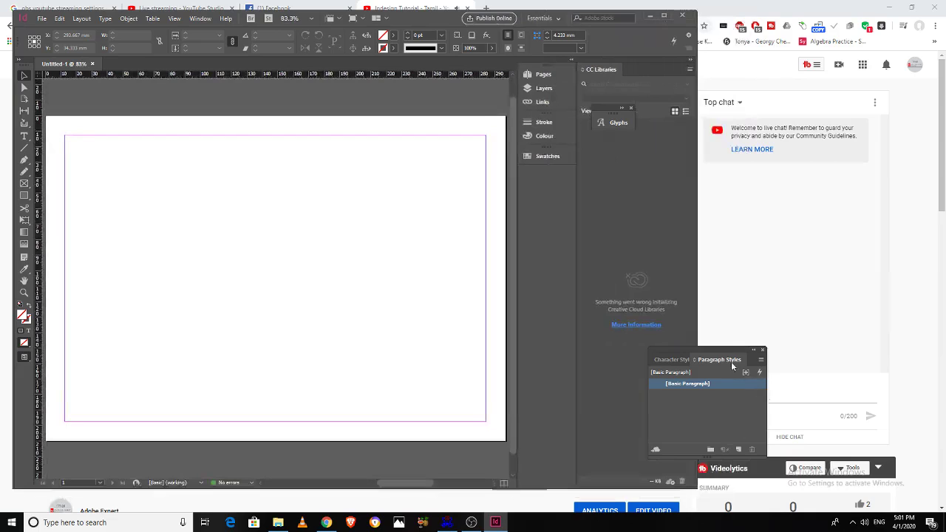
pyautogui.moveTo(732, 362); pyautogui.dragTo(651, 371)
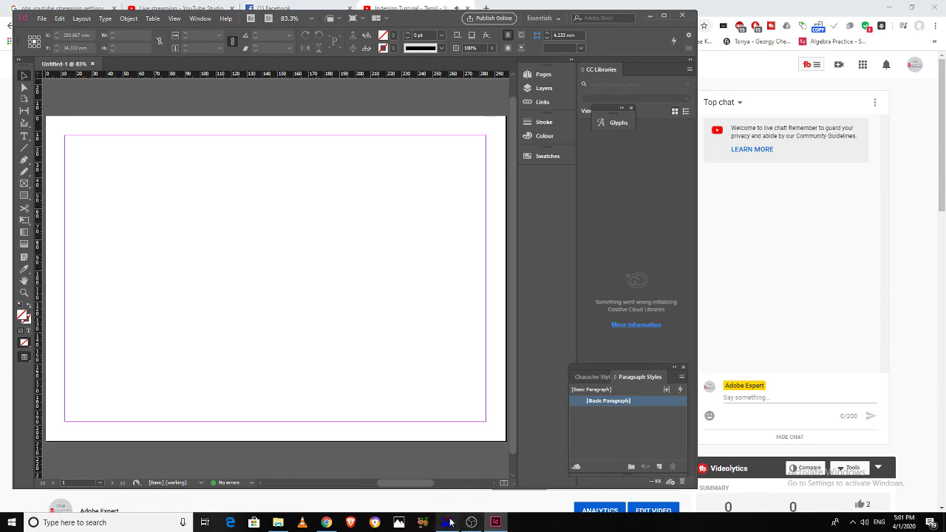
# Switch to Chrome and check the Facebook notifications, then the live stream's Studio dashboard and its YouTube watch page
pyautogui.click(330, 525)
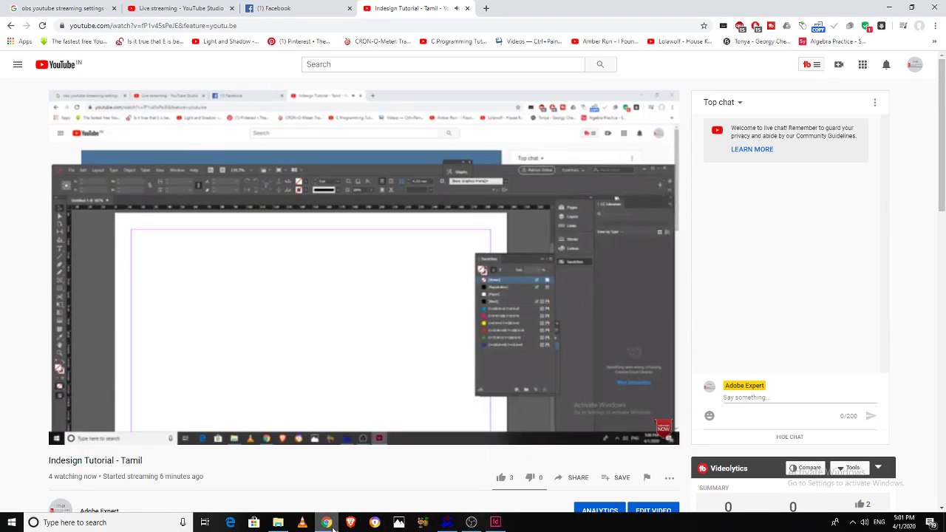
pyautogui.click(304, 12)
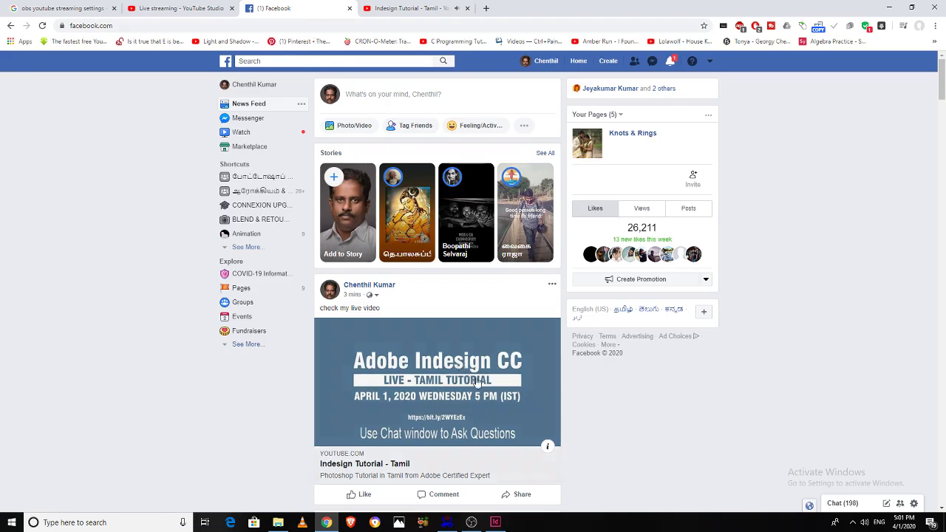
pyautogui.click(670, 62)
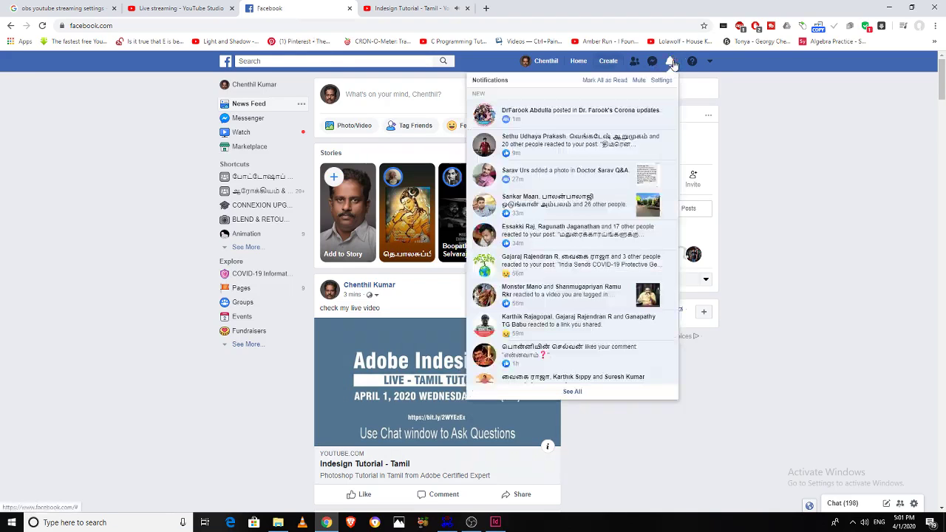
pyautogui.click(410, 8)
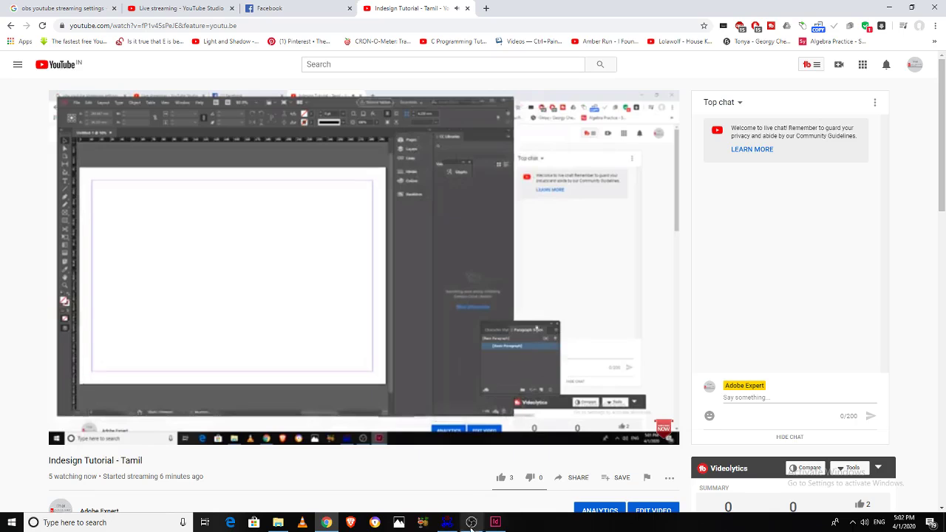
pyautogui.click(178, 13)
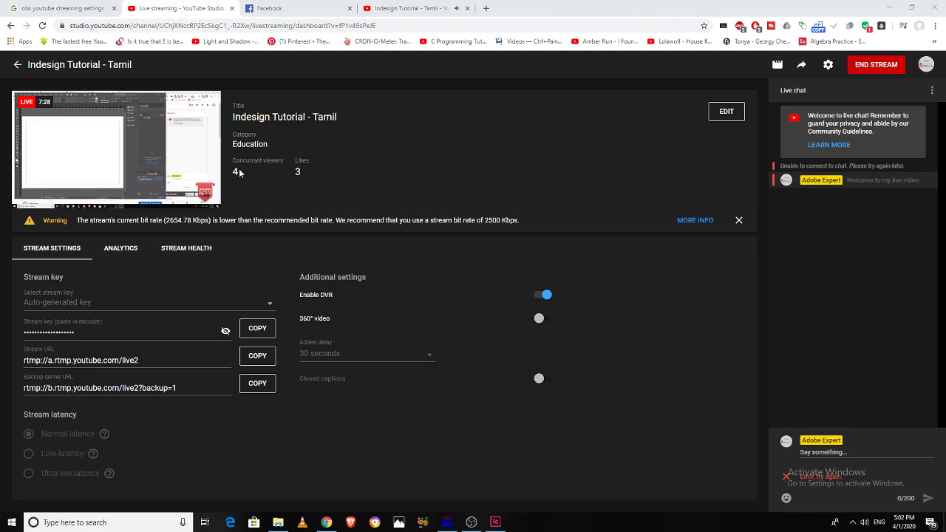
pyautogui.click(374, 10)
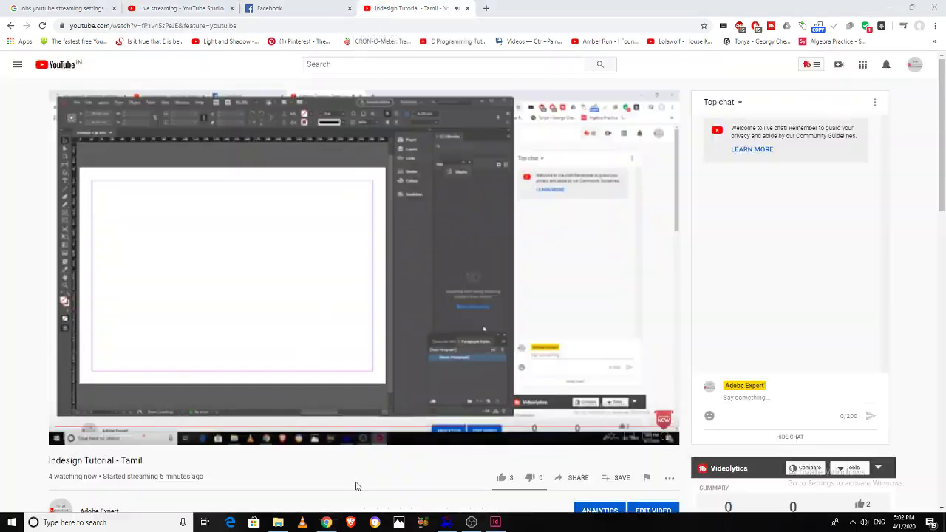
pyautogui.scroll(-5, 353, 485)
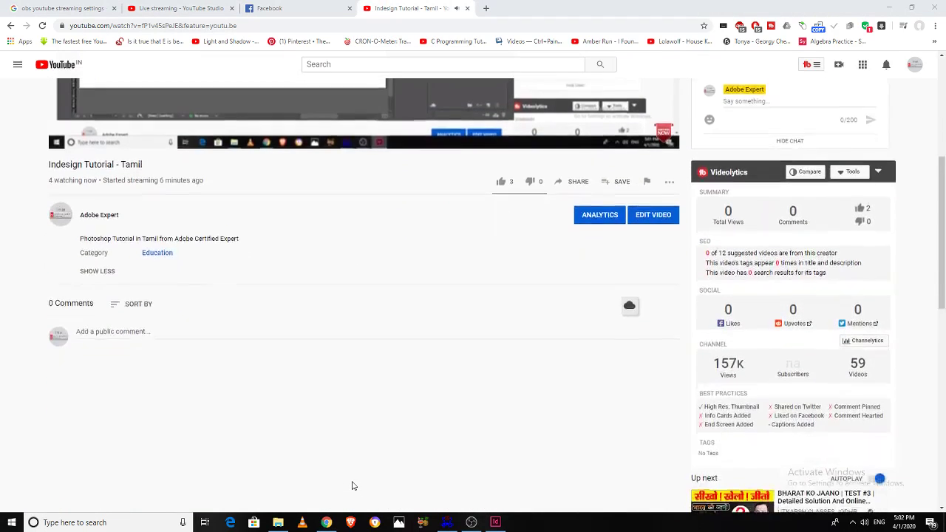
pyautogui.scroll(1, 352, 485)
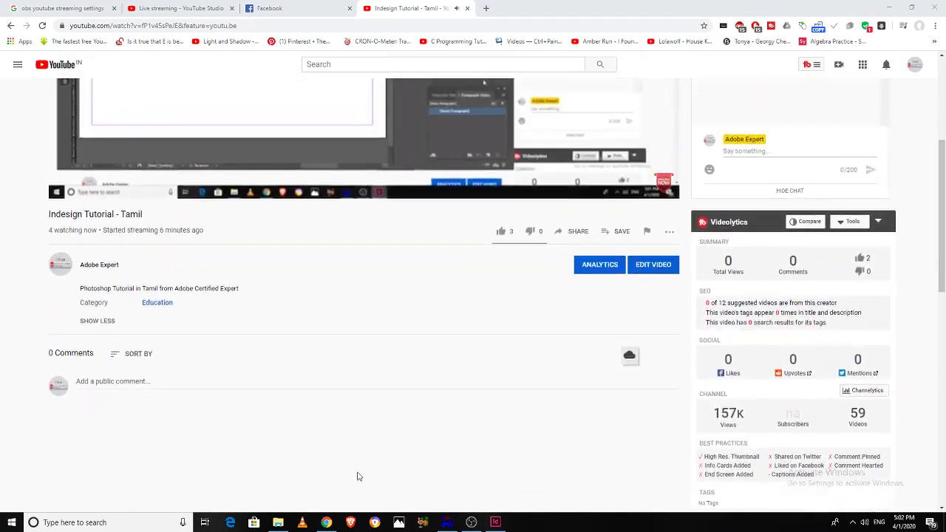
pyautogui.scroll(2, 359, 471)
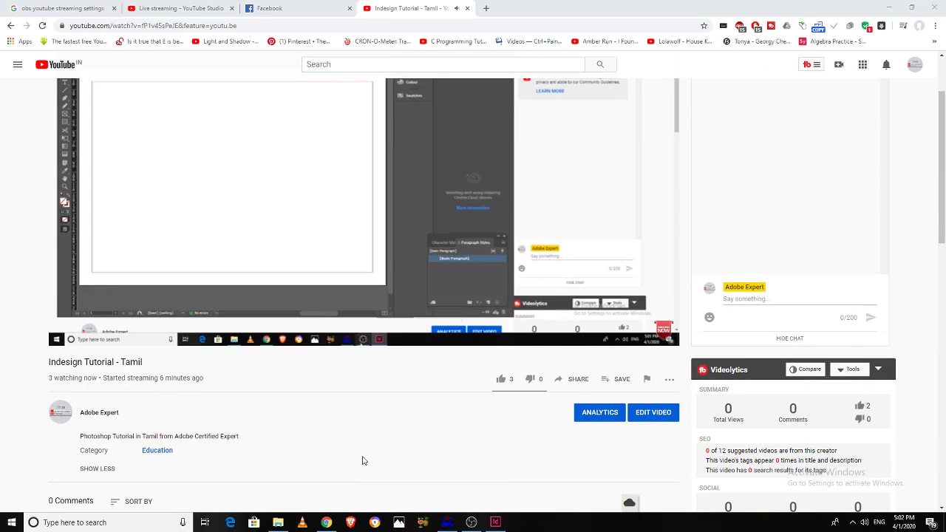
pyautogui.scroll(1, 362, 461)
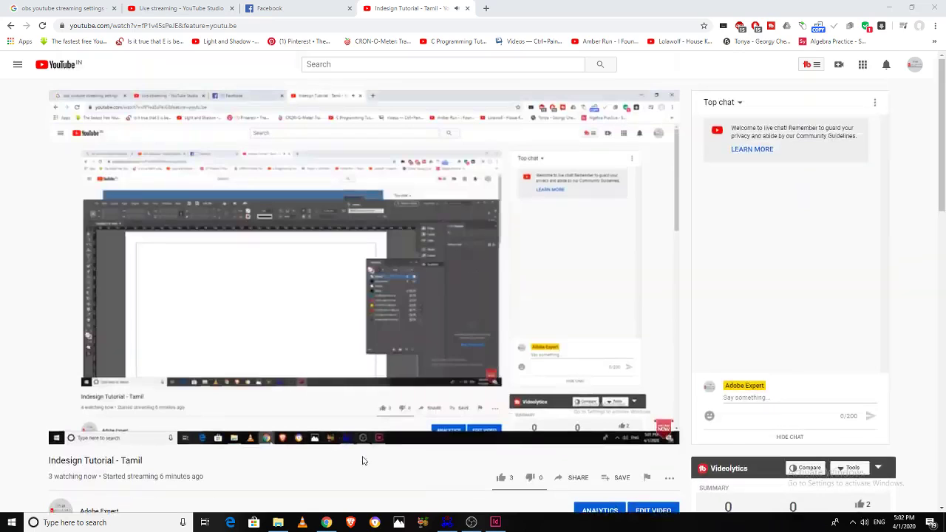
# Look at the live chat on the YouTube stream page and return to InDesign
pyautogui.click(495, 521)
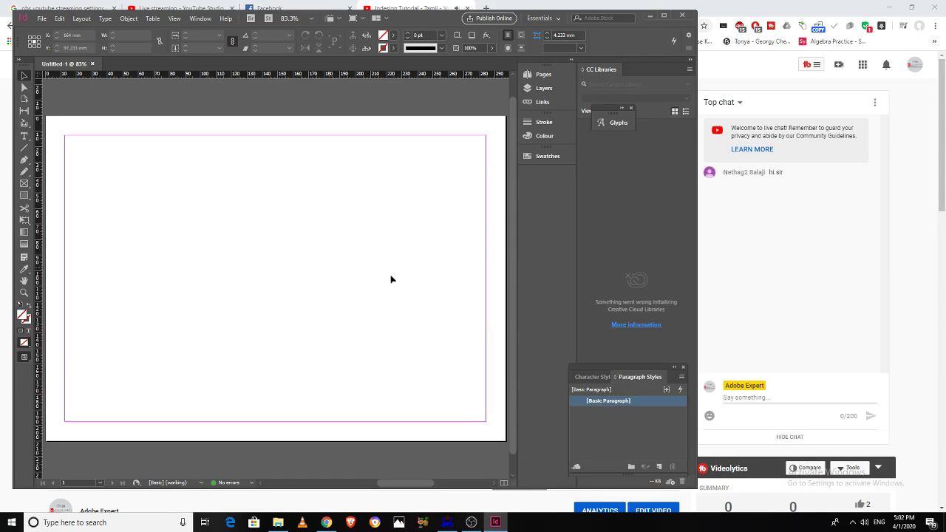
pyautogui.click(750, 397)
pyautogui.moveTo(646, 361)
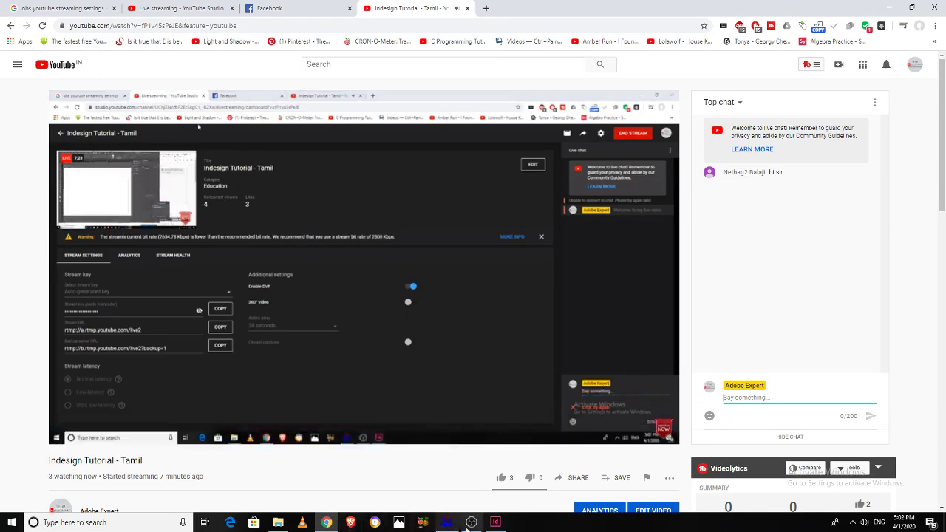
pyautogui.click(495, 522)
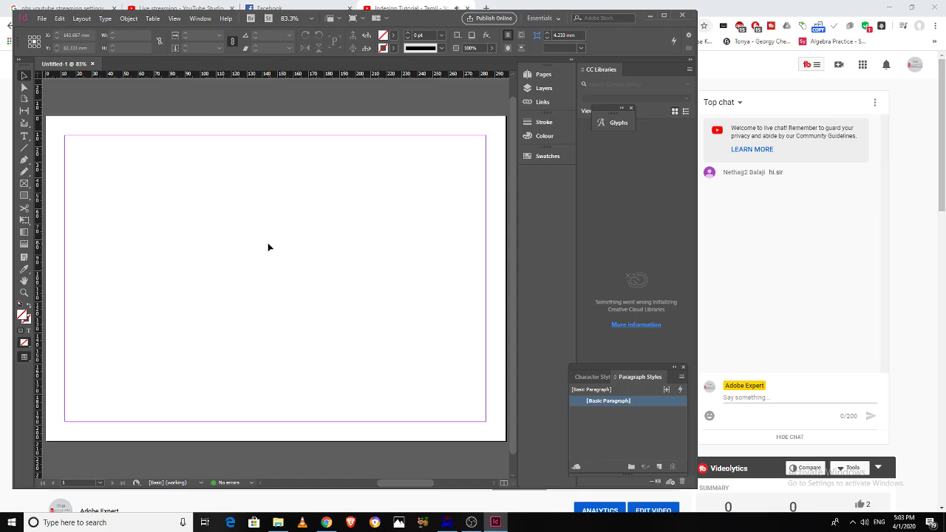
# Lower the computer's speaker volume to 3
pyautogui.click(860, 529)
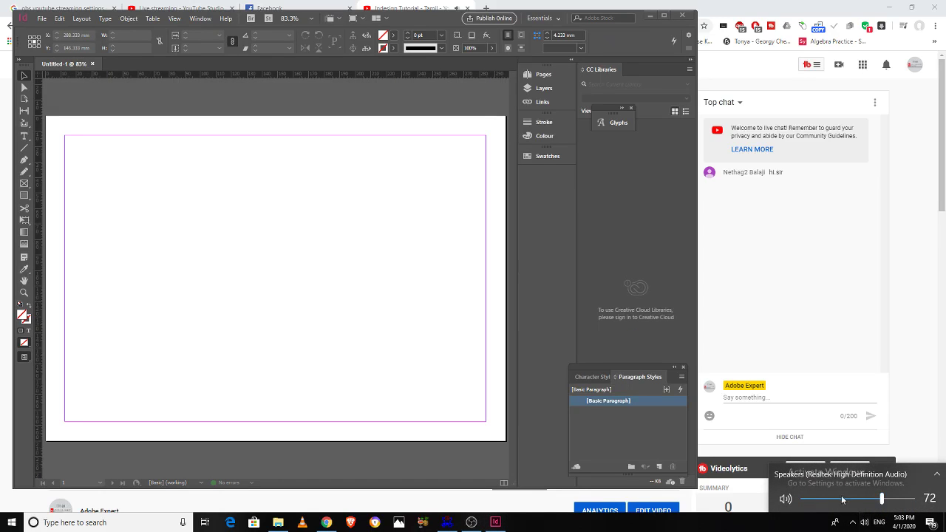
pyautogui.moveTo(825, 499); pyautogui.dragTo(806, 499)
pyautogui.click(416, 321)
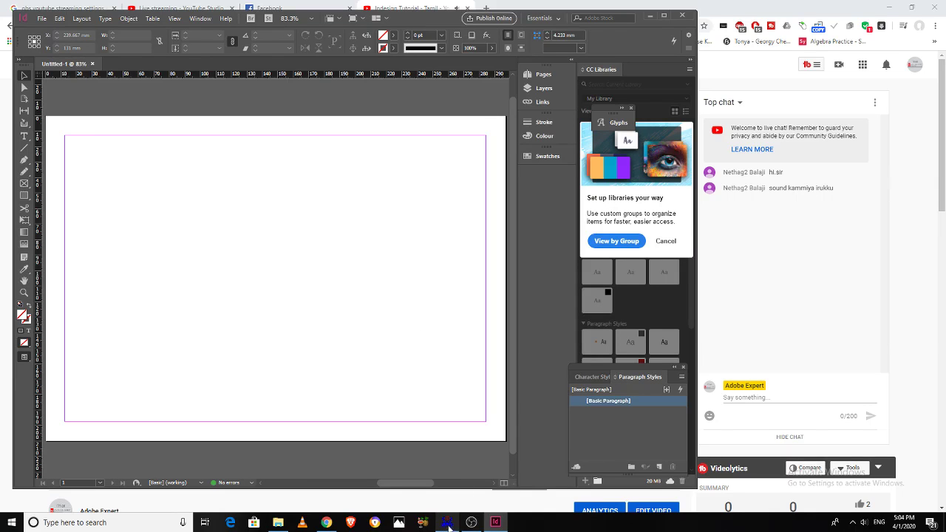
# Switch to OBS Studio, raise the Mic/Aux level to 0.0 dB and minimise its window
pyautogui.click(472, 523)
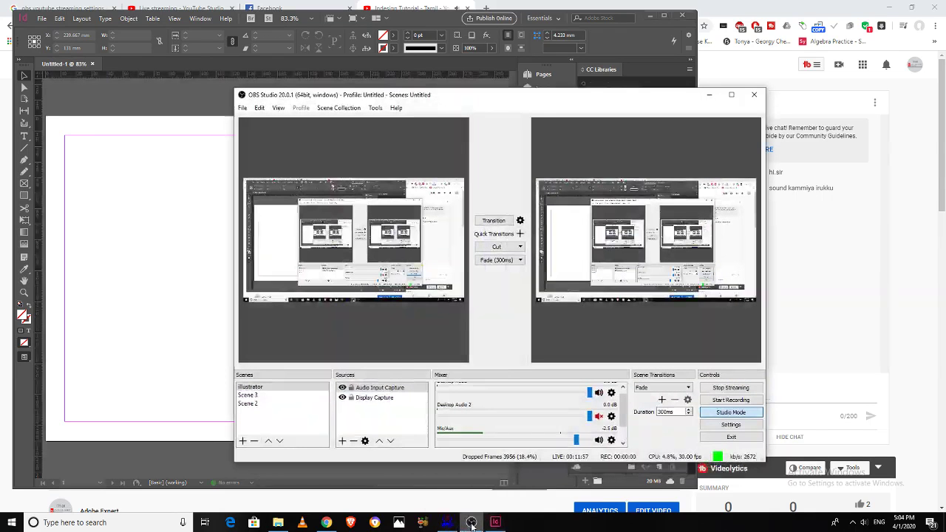
pyautogui.moveTo(576, 442); pyautogui.dragTo(597, 443)
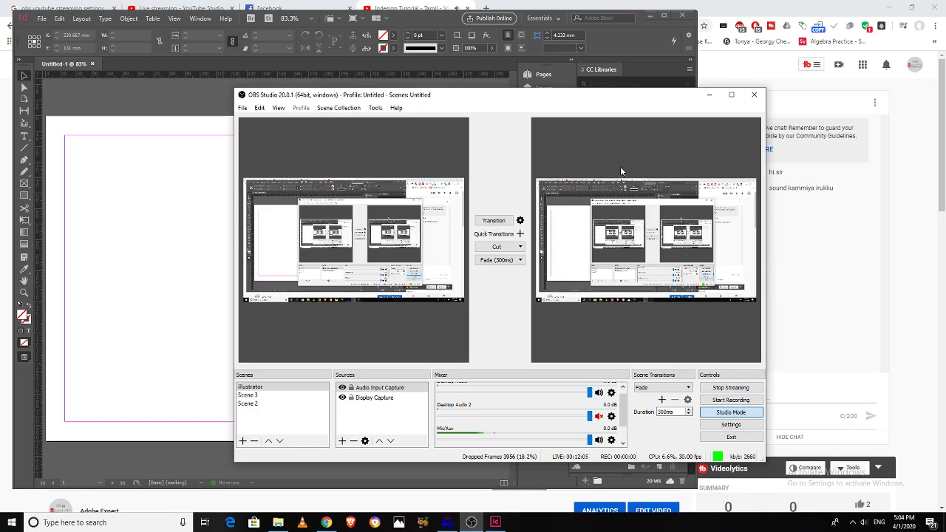
pyautogui.click(709, 98)
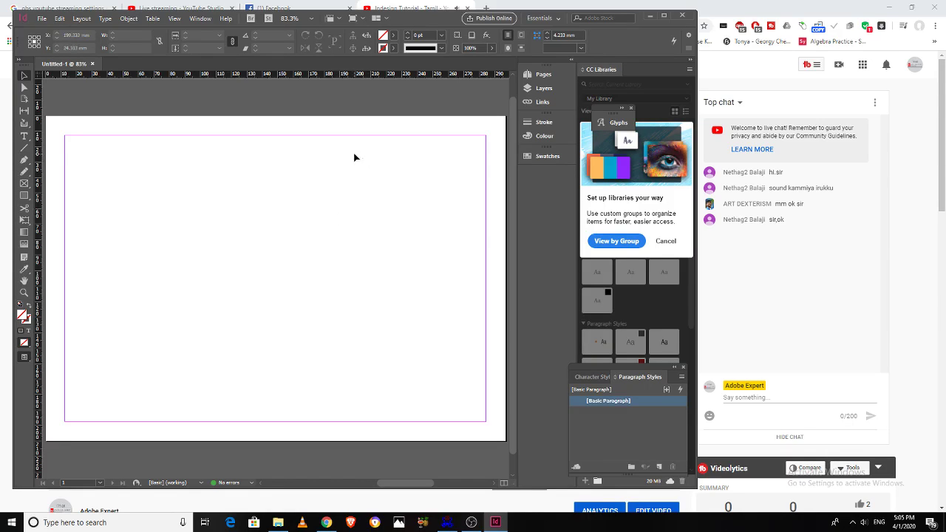
# Move the InDesign window into the upper corner of the screen and check the speaker volume
pyautogui.moveTo(431, 19); pyautogui.dragTo(419, 10)
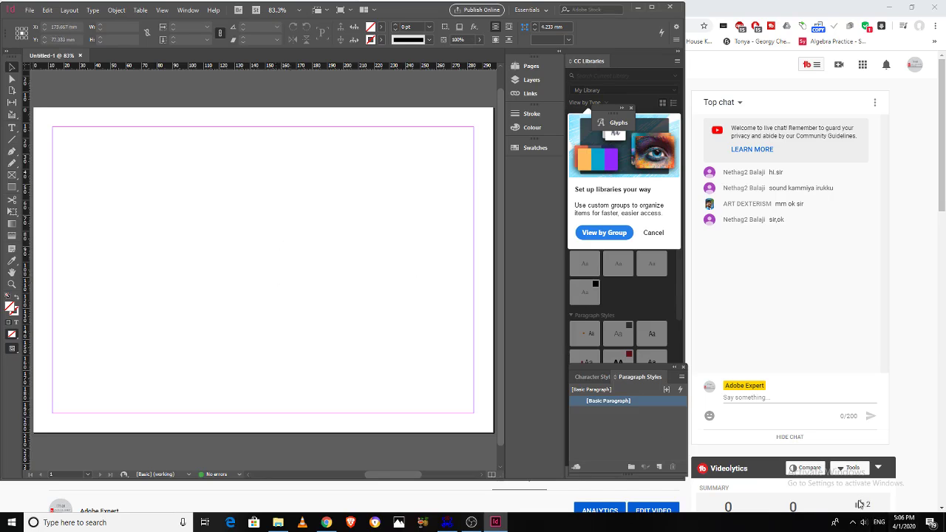
pyautogui.click(863, 522)
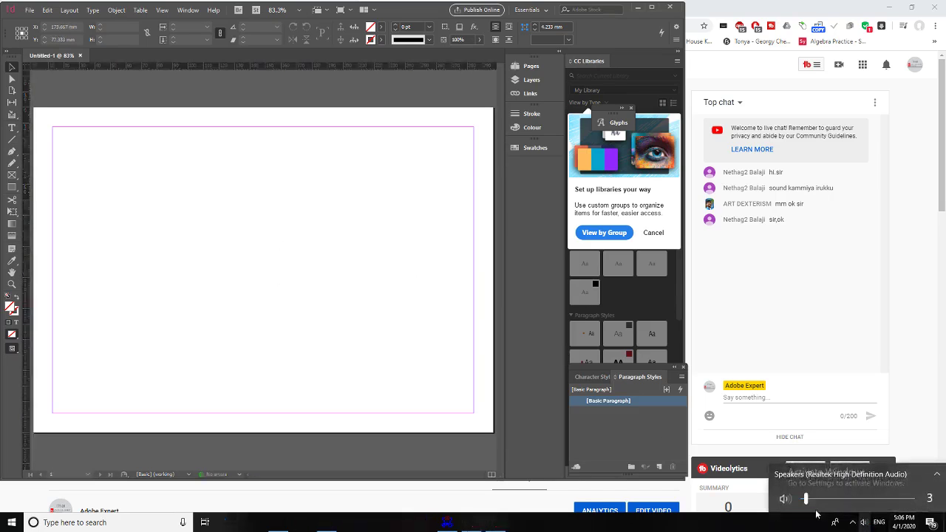
pyautogui.click(326, 283)
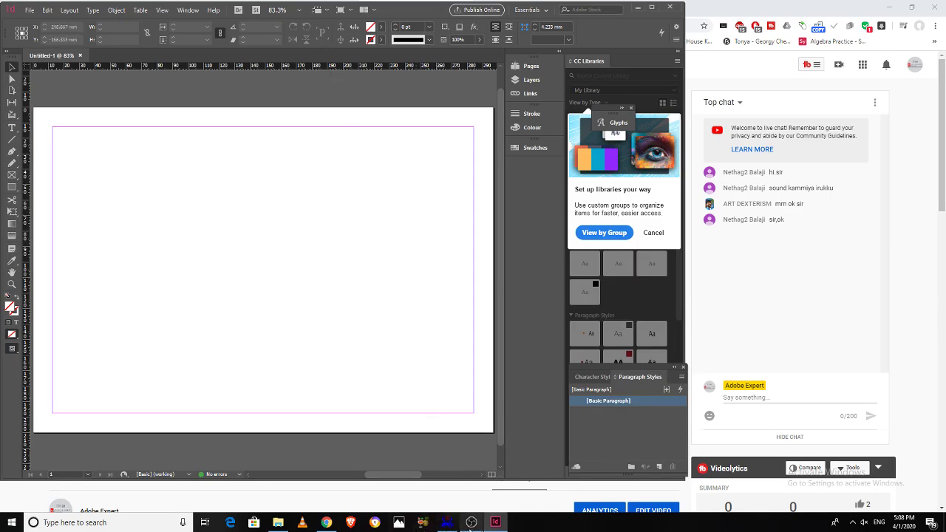
# Switch to Chrome, check the stream status in YouTube Studio and on the watch page, and return to InDesign
pyautogui.moveTo(470, 526)
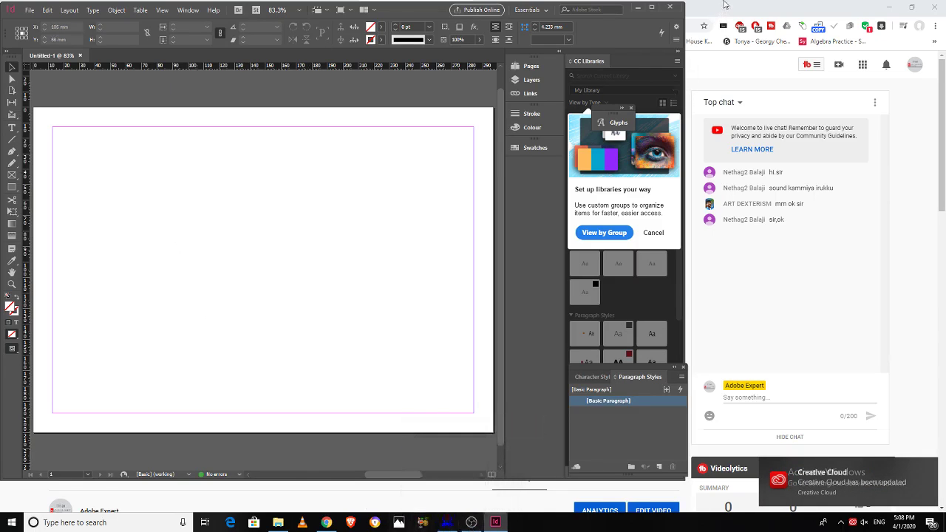
pyautogui.click(724, 5)
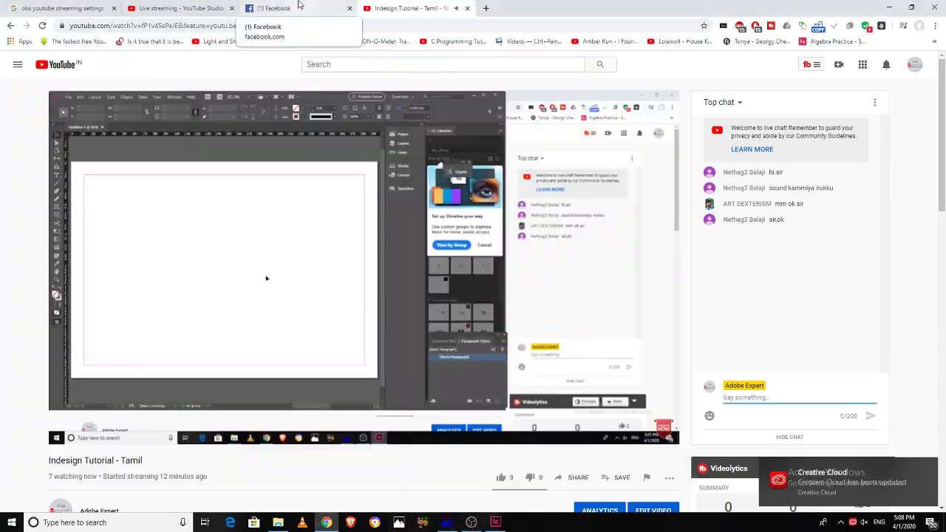
pyautogui.click(165, 8)
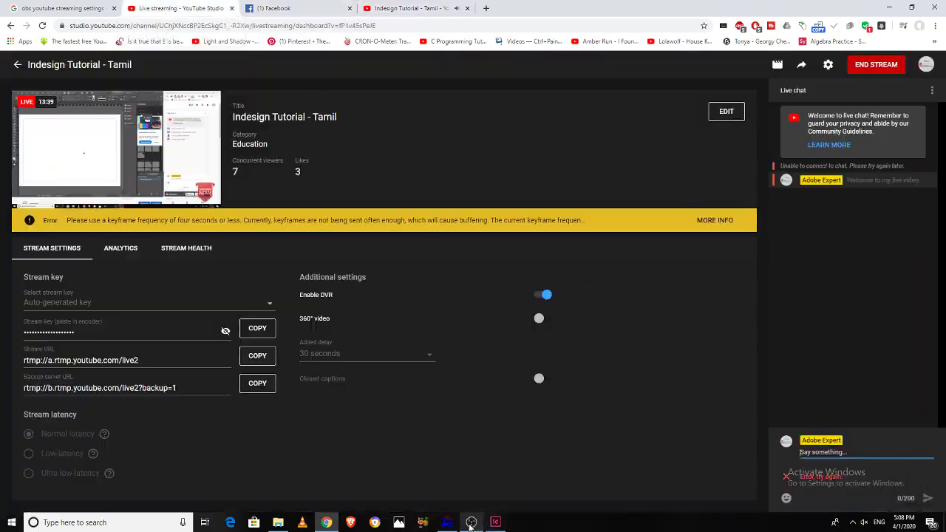
pyautogui.click(495, 523)
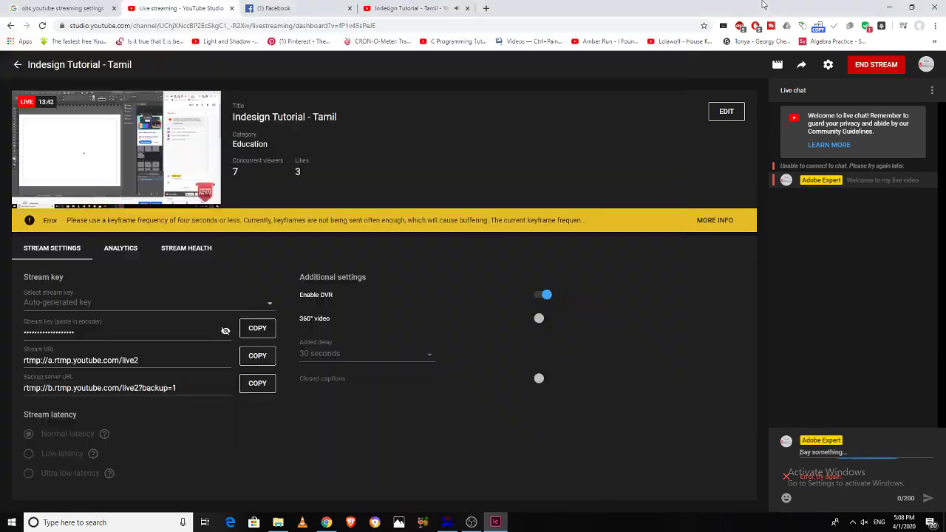
pyautogui.click(686, 291)
pyautogui.click(417, 9)
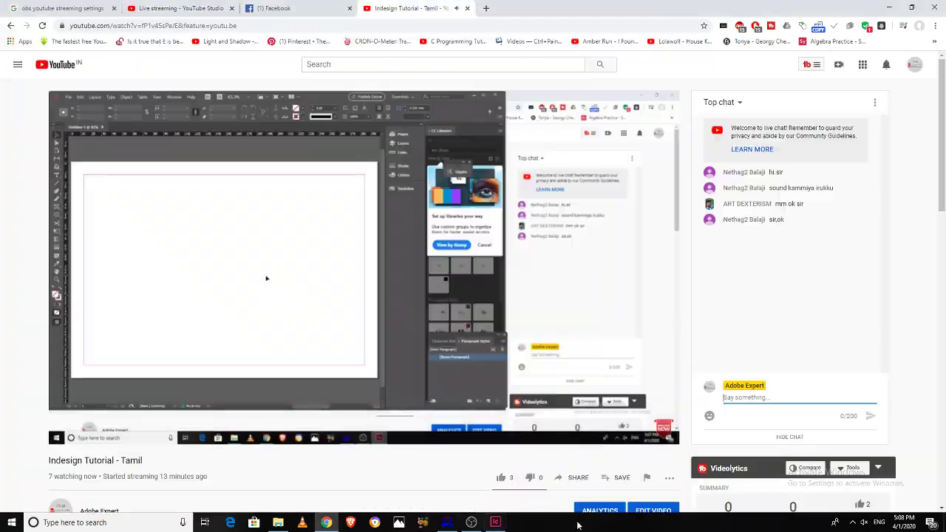
pyautogui.click(495, 522)
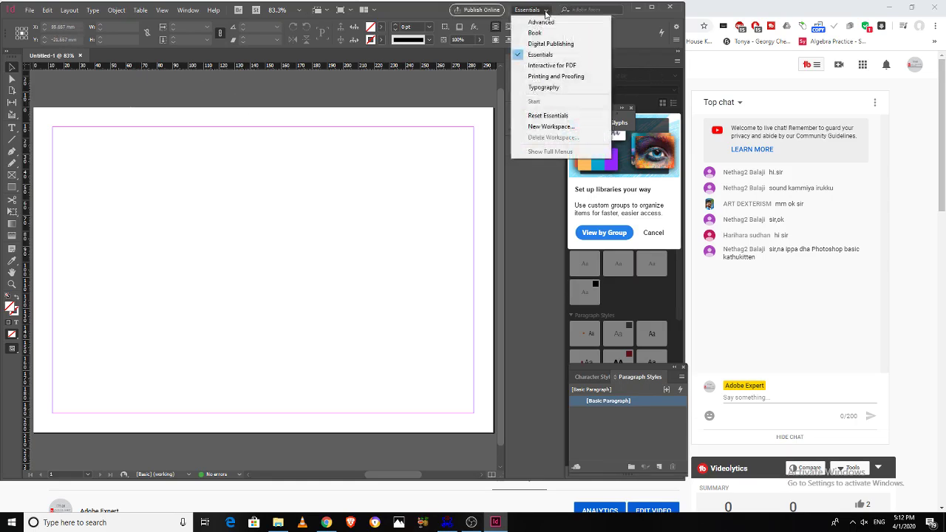
# View the available workspaces without changing the current one, and maximise the InDesign window
pyautogui.click(543, 12)
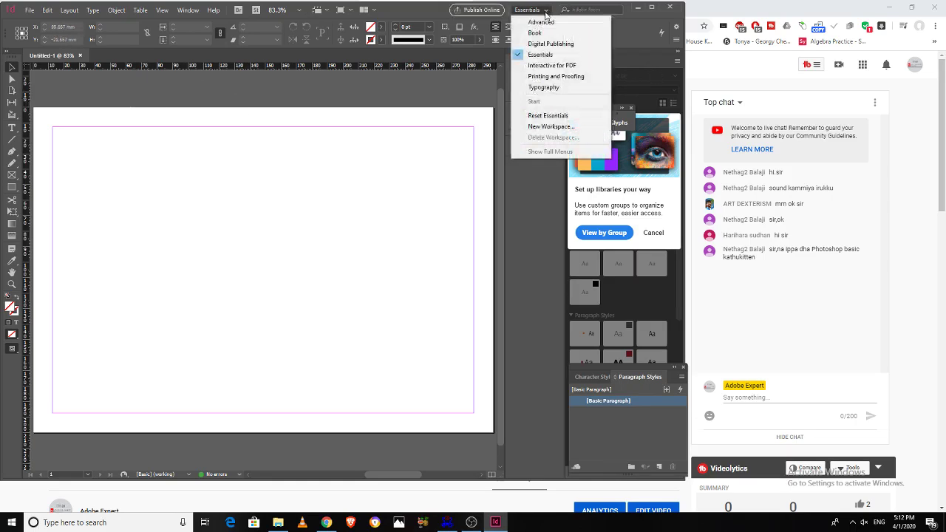
pyautogui.click(386, 299)
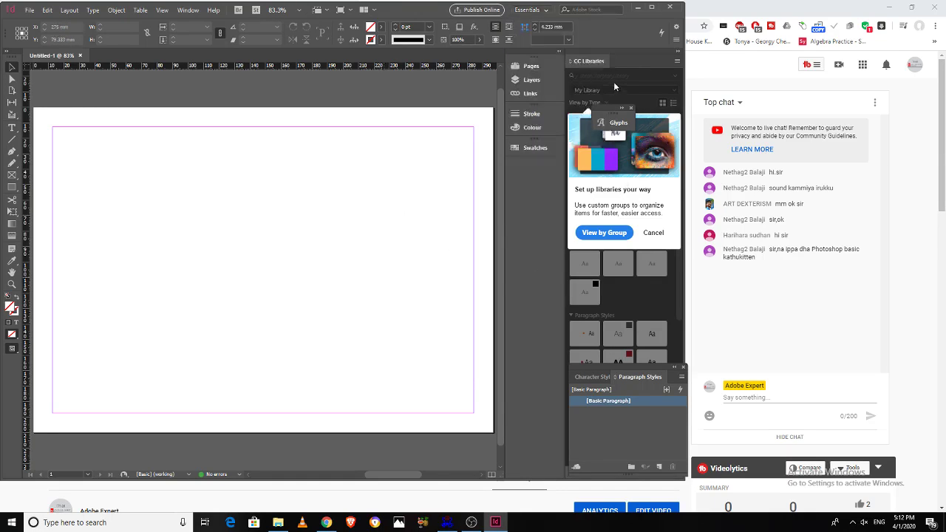
pyautogui.click(651, 8)
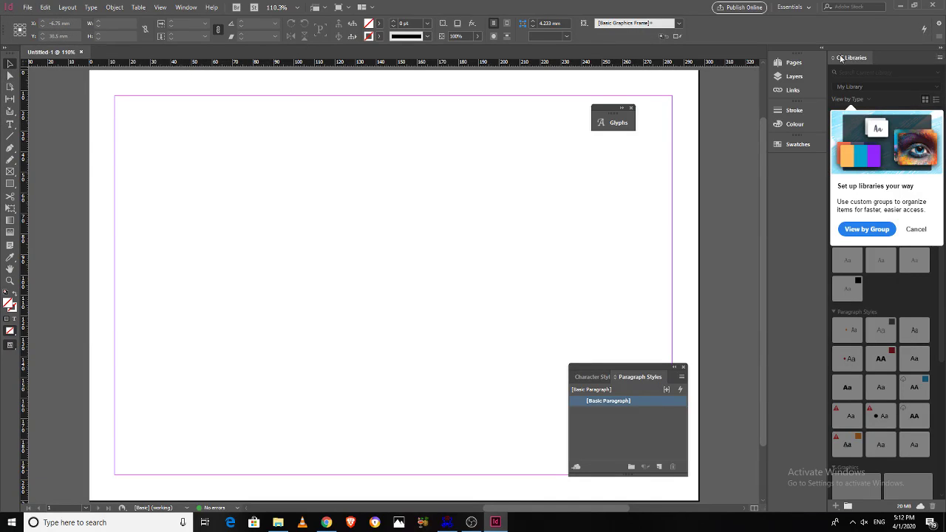
# Dismiss the library setup tip and collapse the CC Libraries panel to an icon
pyautogui.click(916, 230)
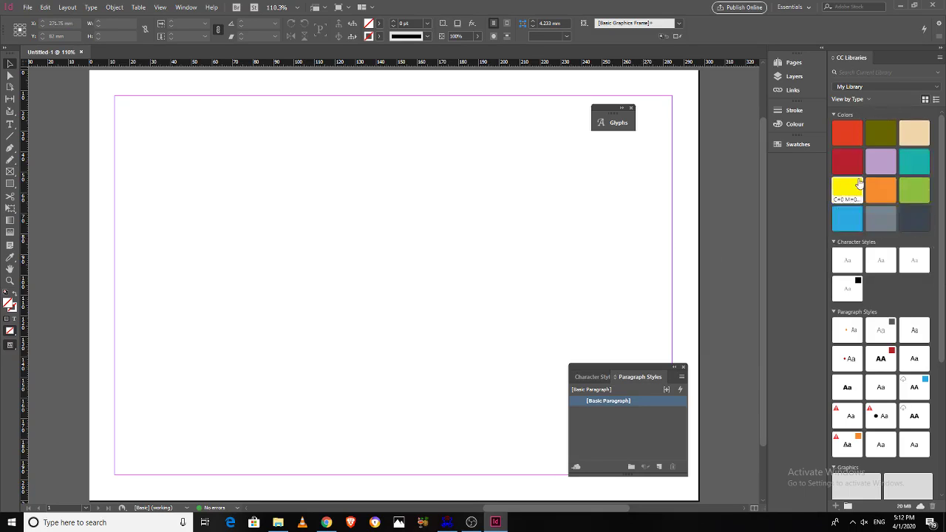
pyautogui.click(938, 86)
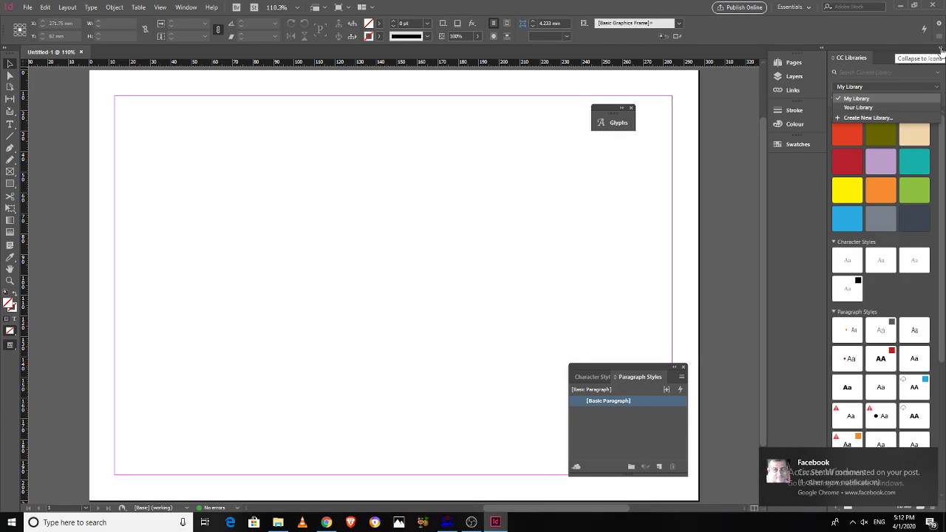
pyautogui.click(940, 48)
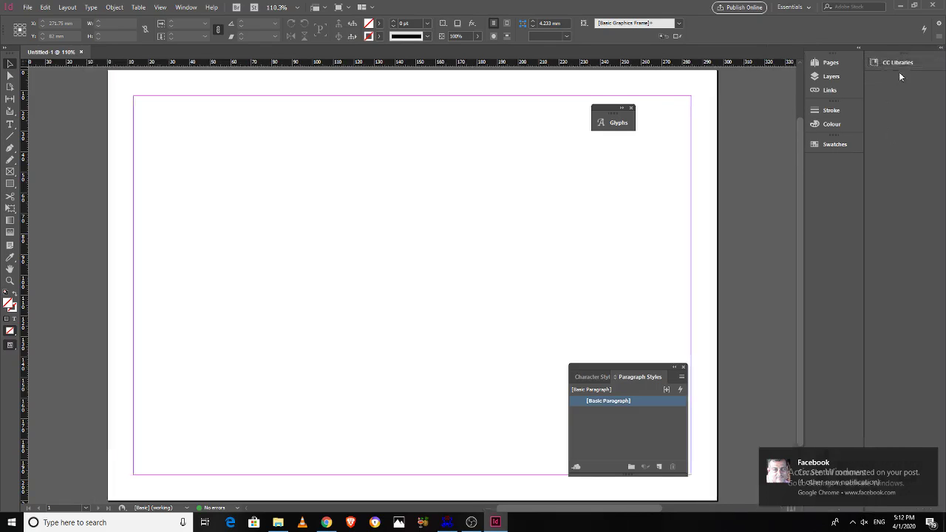
# Narrow the CC Libraries column and dock the Character/Paragraph Styles group and the Glyphs panel below Swatches
pyautogui.moveTo(865, 136); pyautogui.dragTo(885, 144)
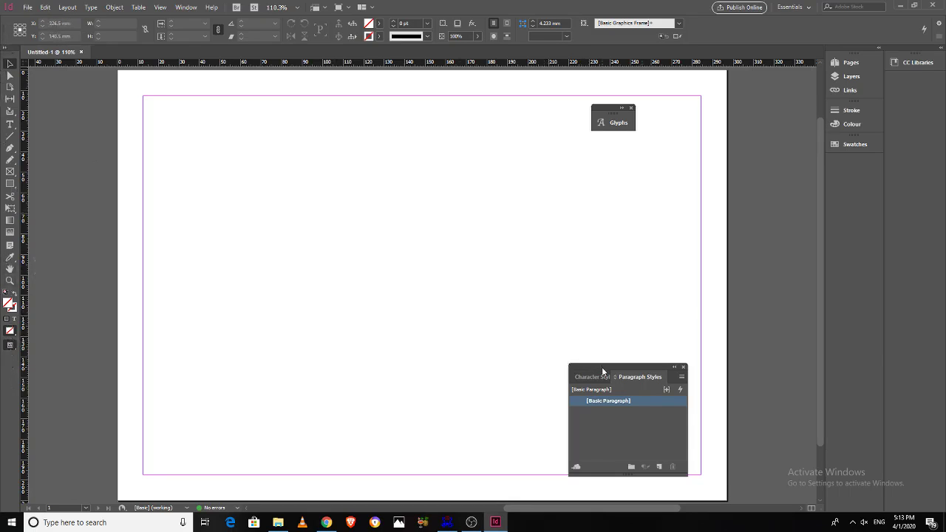
pyautogui.moveTo(602, 366); pyautogui.dragTo(845, 173)
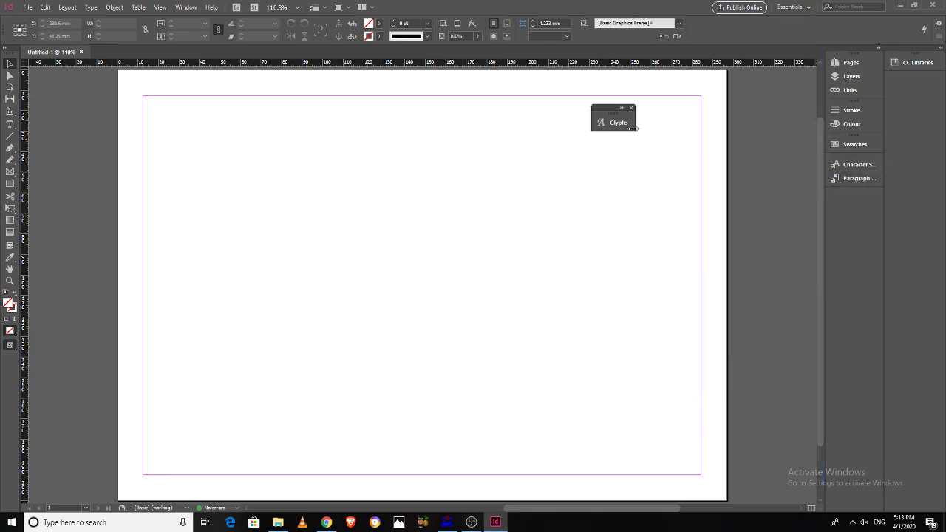
pyautogui.moveTo(602, 109); pyautogui.dragTo(835, 194)
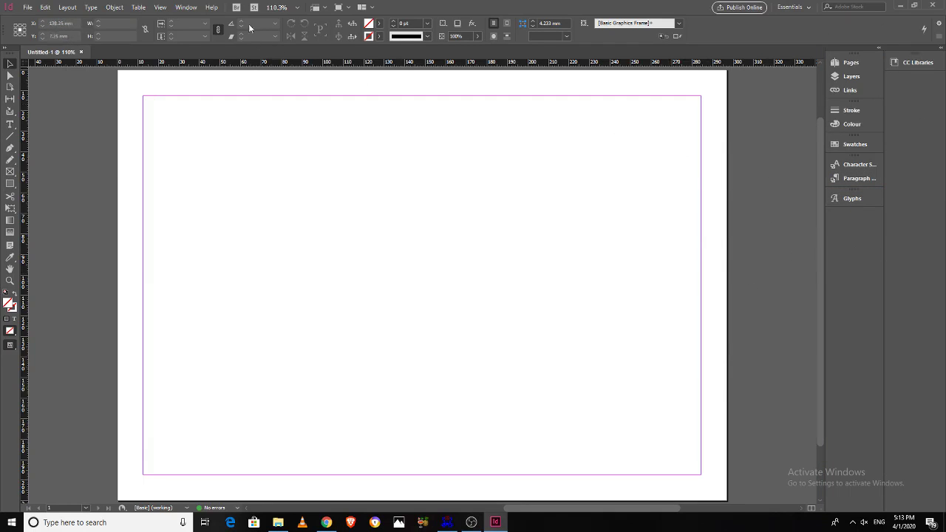
# Reset the Essentials workspace and collapse the CC Libraries panel to an icon
pyautogui.click(190, 10)
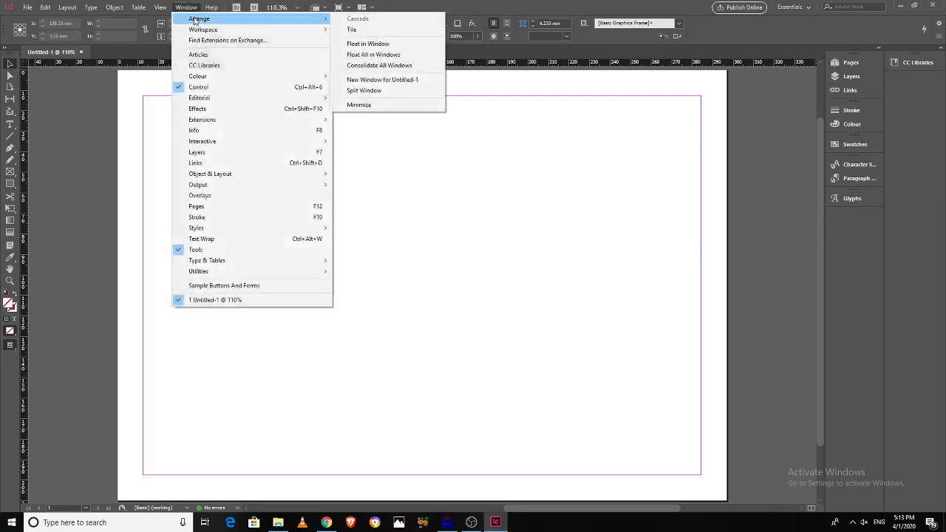
pyautogui.moveTo(200, 31)
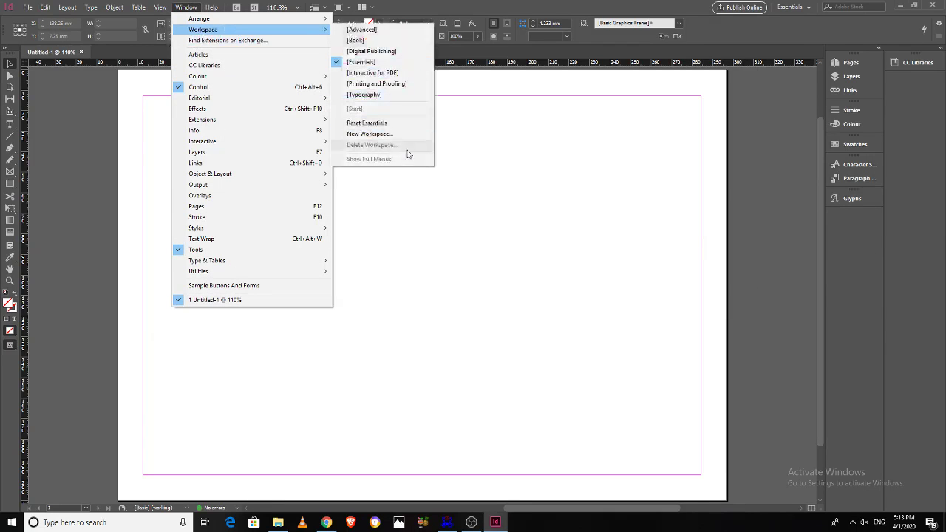
pyautogui.click(386, 124)
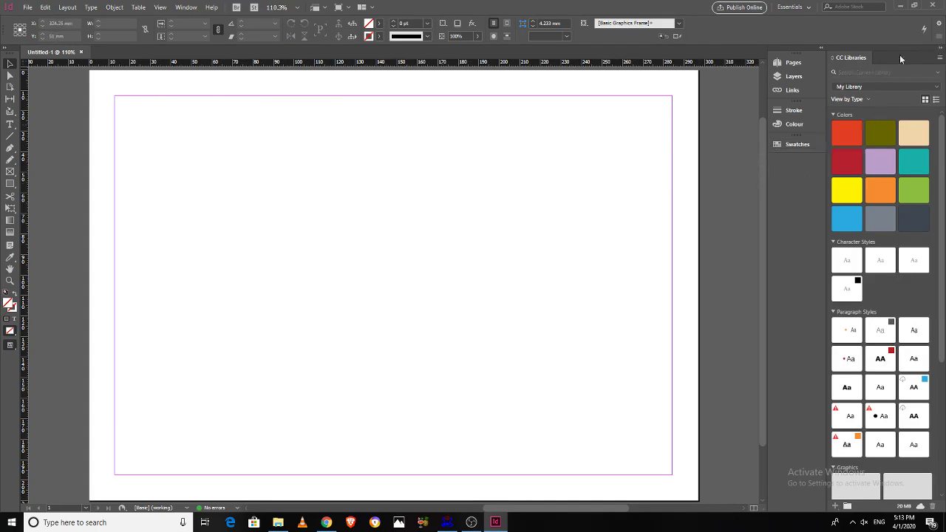
pyautogui.click(939, 49)
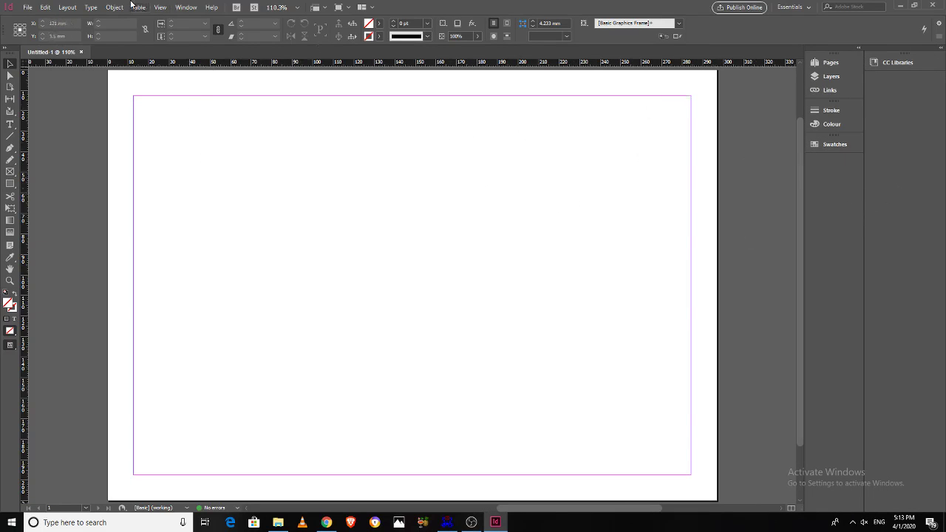
# Show the Pages panel and the Info panel
pyautogui.click(185, 8)
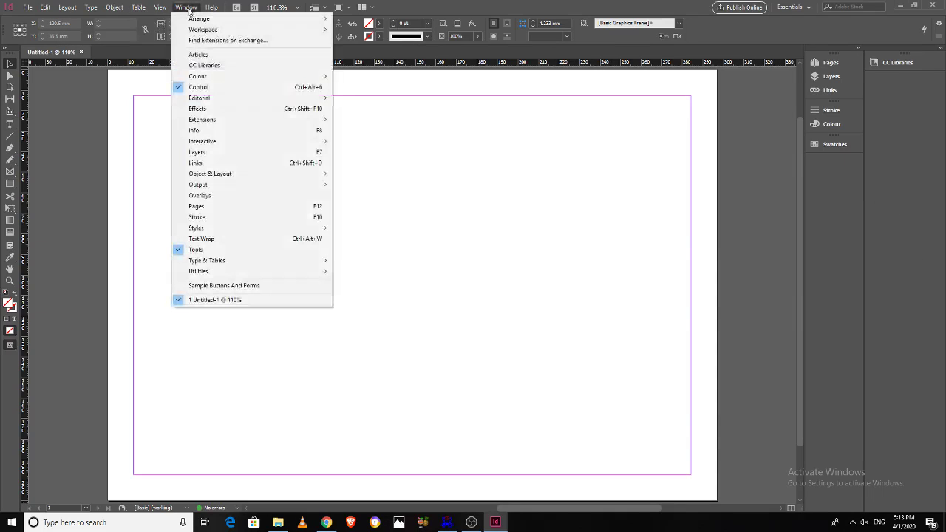
pyautogui.click(222, 209)
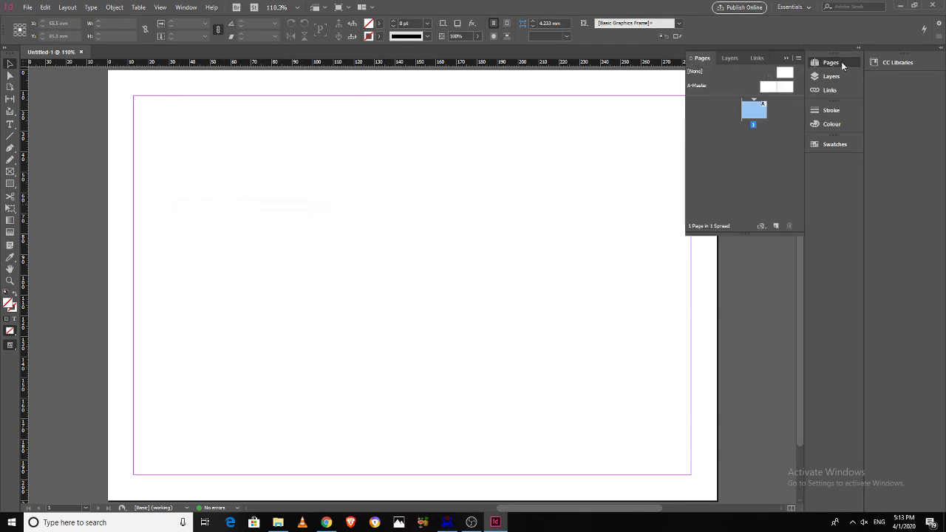
pyautogui.click(190, 8)
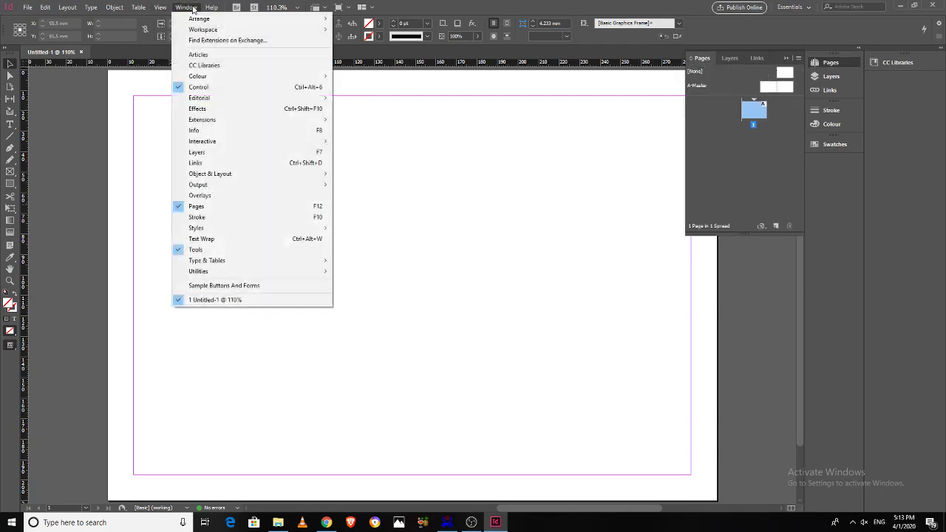
pyautogui.click(207, 134)
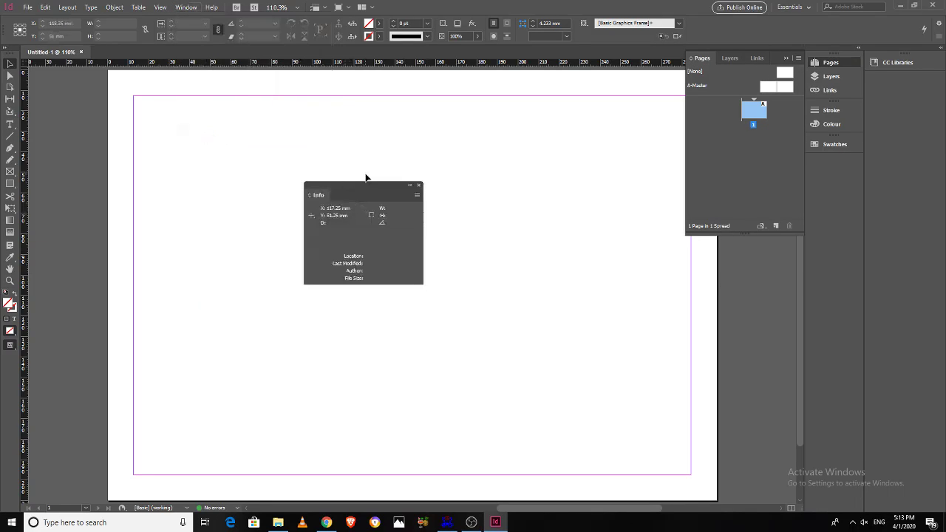
# Dock the Info panel below Swatches and narrow the panel dock to icons only
pyautogui.moveTo(361, 184); pyautogui.dragTo(22, 364)
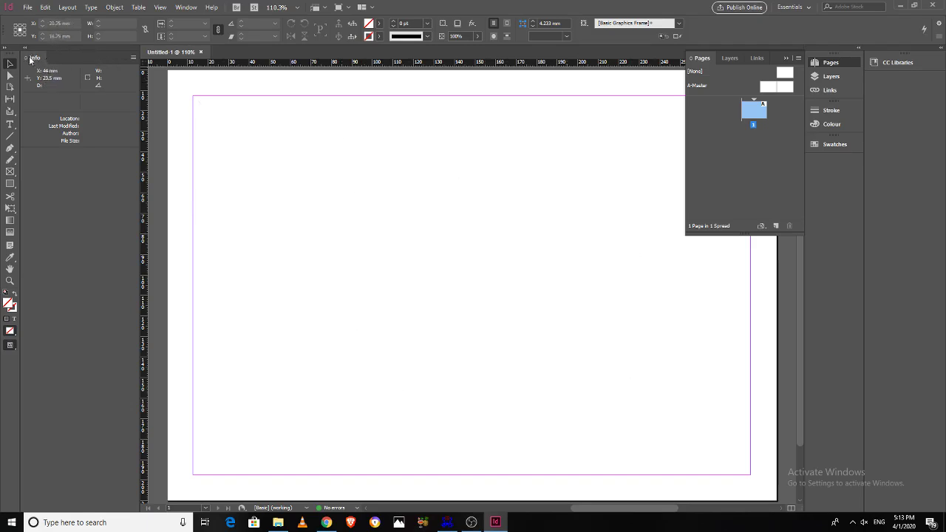
pyautogui.moveTo(30, 59); pyautogui.dragTo(822, 204)
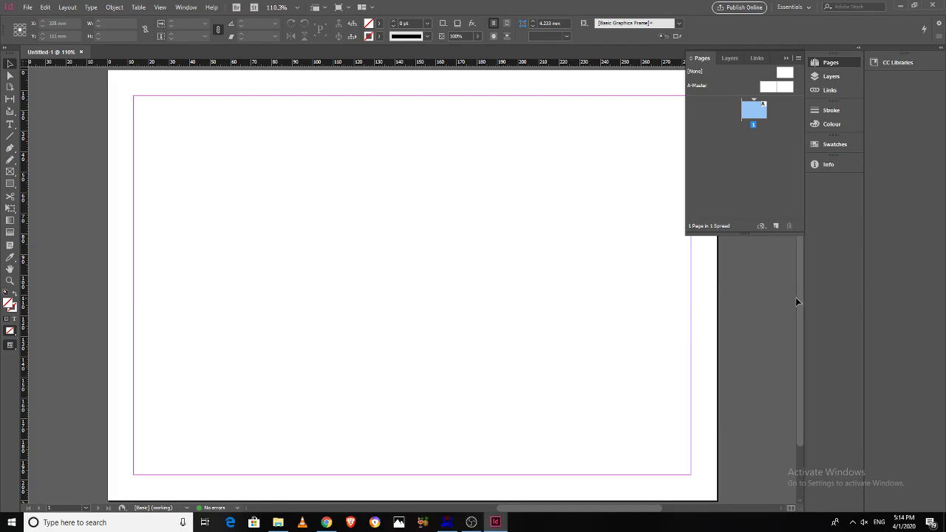
pyautogui.moveTo(807, 299); pyautogui.dragTo(840, 297)
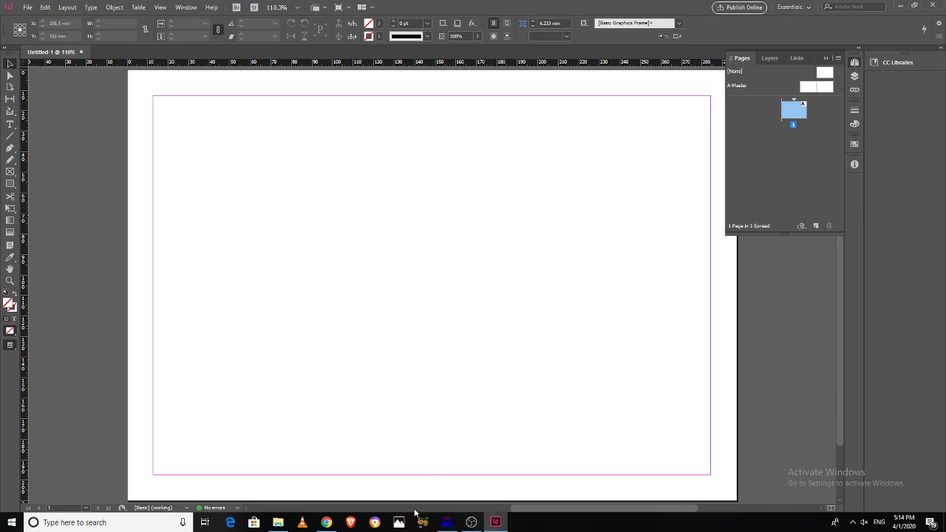
# Switch to Chrome to check the live stream and its chat, and return to InDesign
pyautogui.moveTo(443, 526)
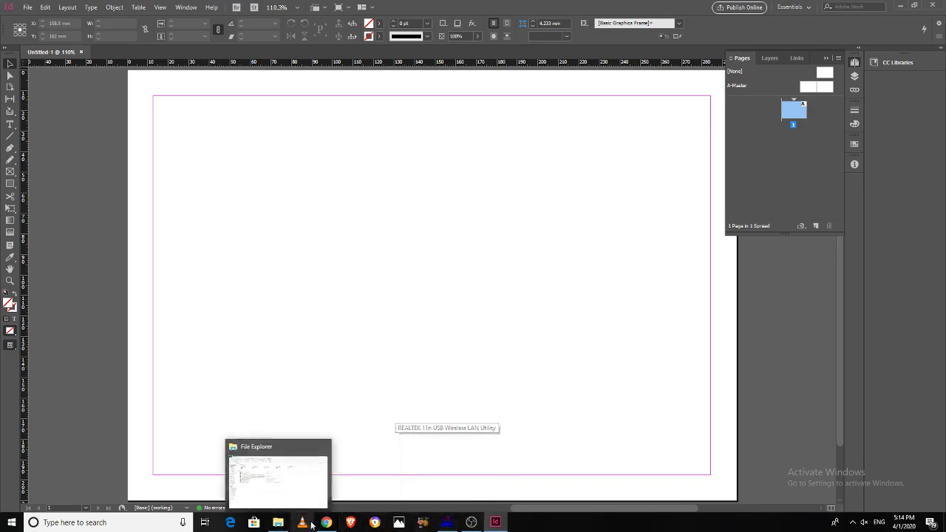
pyautogui.moveTo(325, 524)
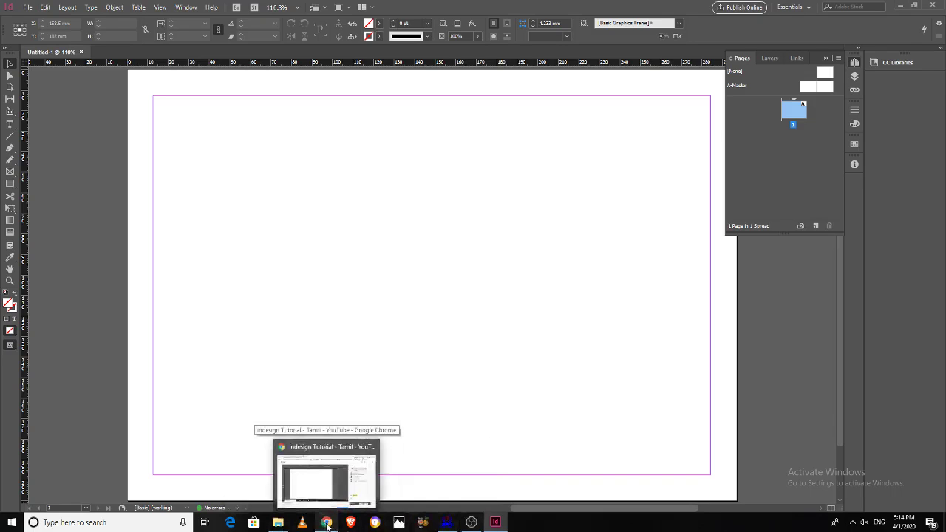
pyautogui.click(326, 522)
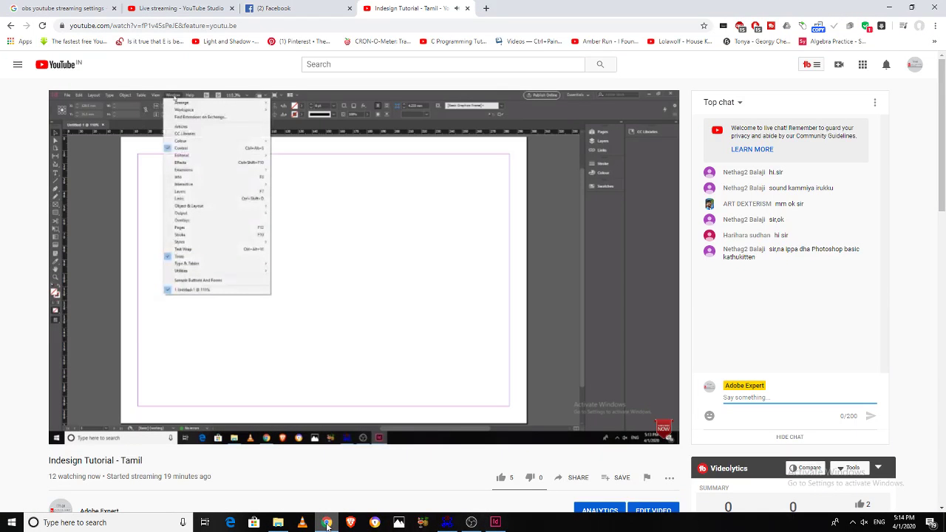
pyautogui.click(326, 522)
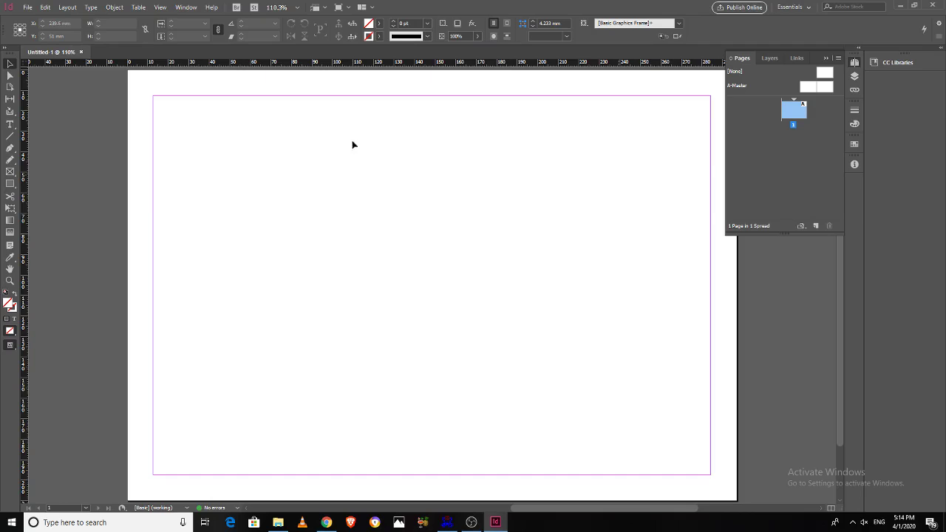
# Close the open document and start a new one based on the Letter print preset
pyautogui.click(82, 53)
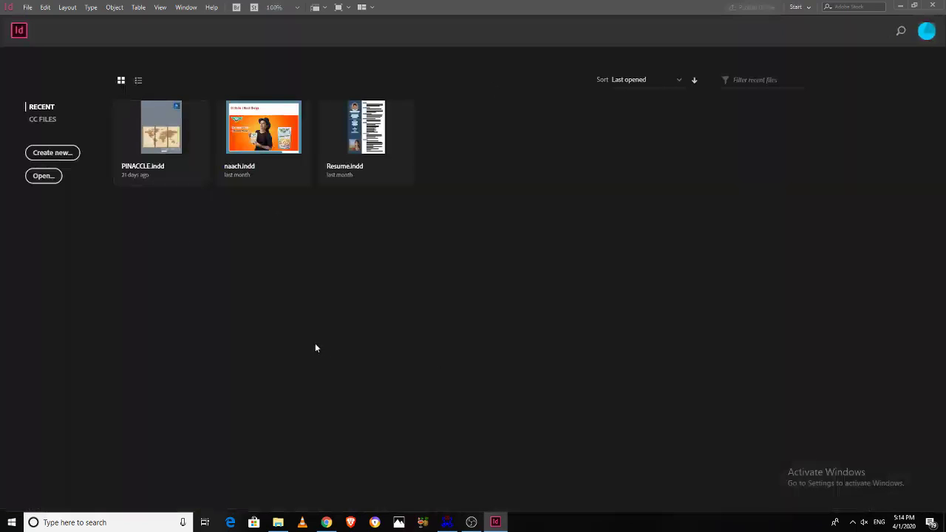
pyautogui.click(51, 152)
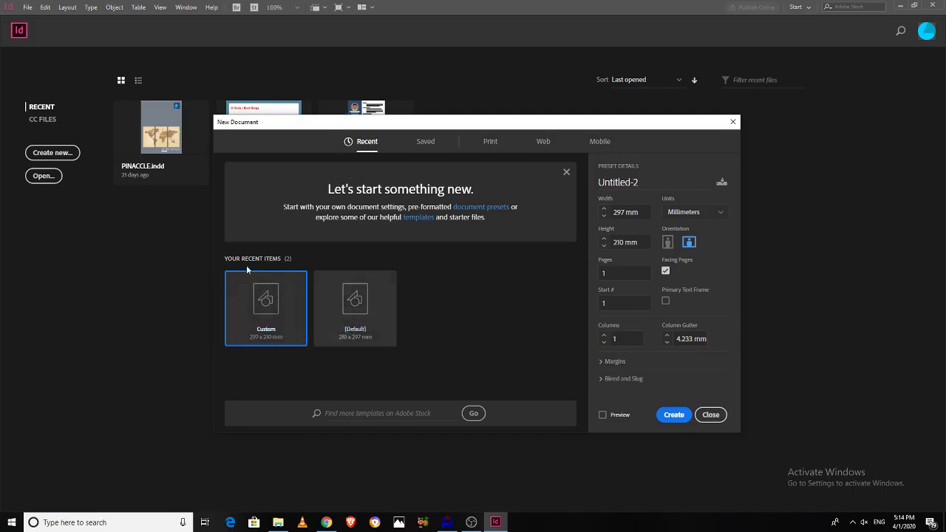
pyautogui.click(490, 143)
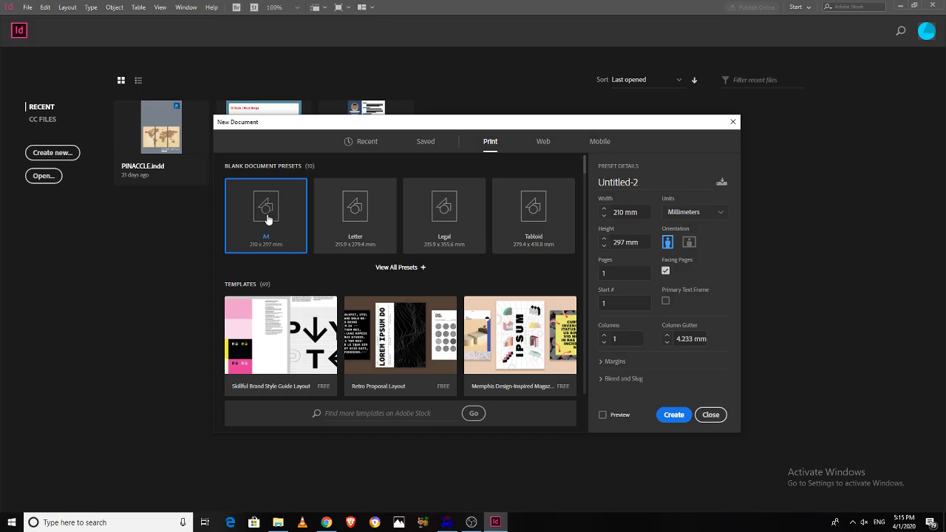
pyautogui.click(354, 232)
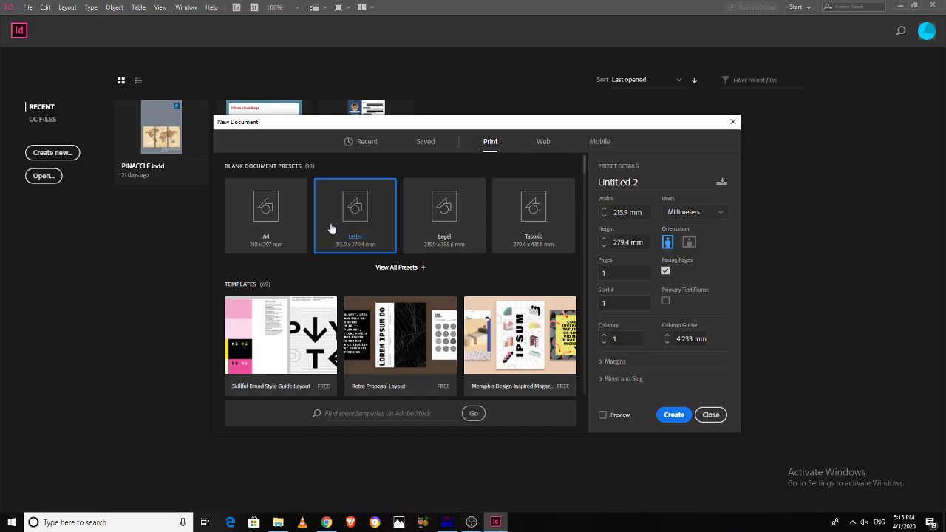
# Set the new document's units to inches and go through the page count and start number fields
pyautogui.click(723, 223)
pyautogui.click(703, 261)
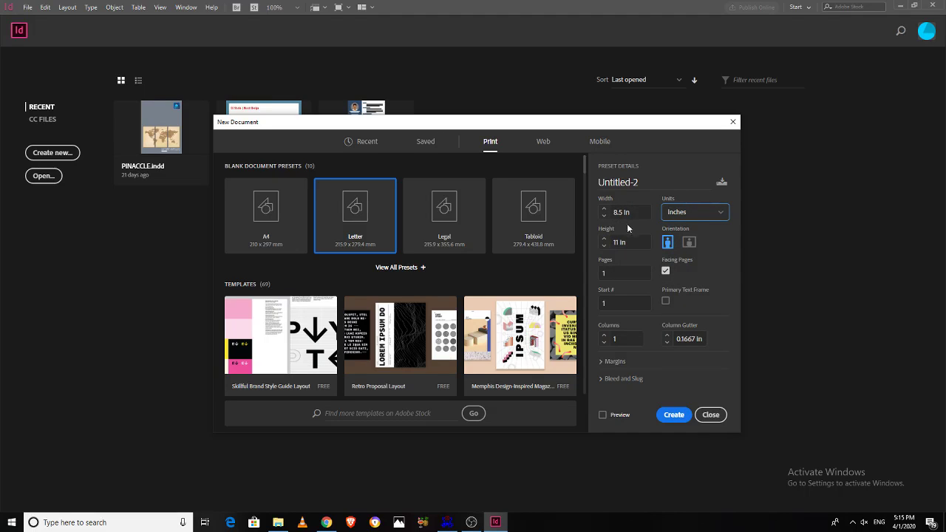
pyautogui.click(623, 268)
pyautogui.click(616, 303)
pyautogui.click(624, 305)
pyautogui.moveTo(610, 303); pyautogui.dragTo(596, 306)
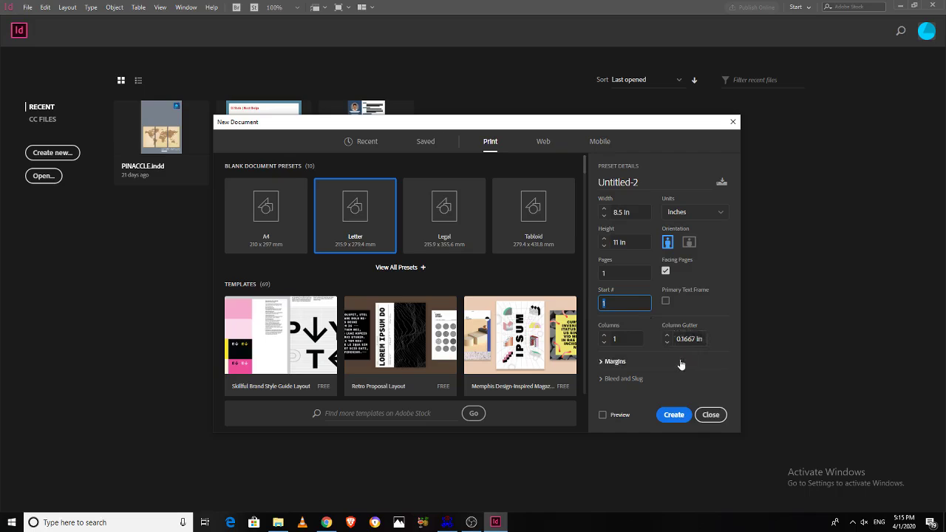
# Expand the Margins and Bleed and Slug settings, and turn on the preview with the dialog moved partly off the page
pyautogui.click(602, 362)
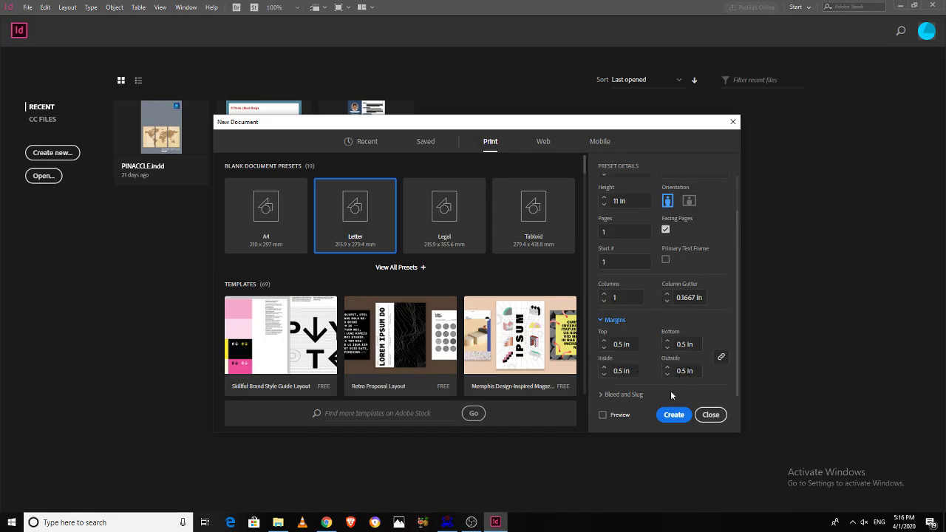
pyautogui.click(602, 395)
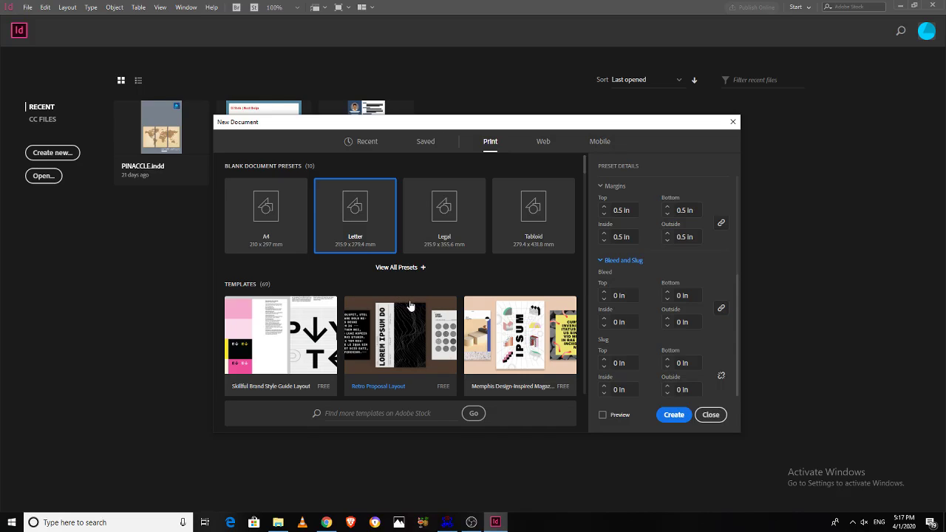
pyautogui.click(603, 415)
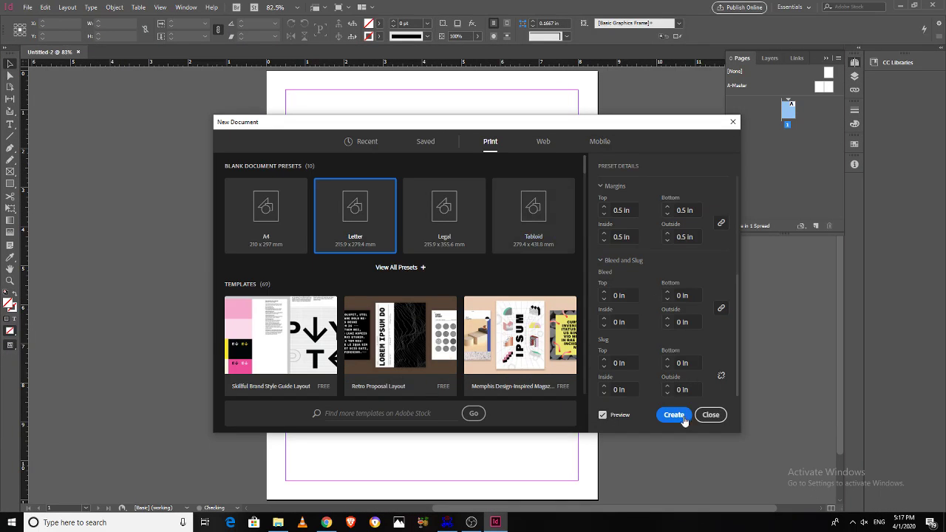
pyautogui.moveTo(382, 127); pyautogui.dragTo(529, 142)
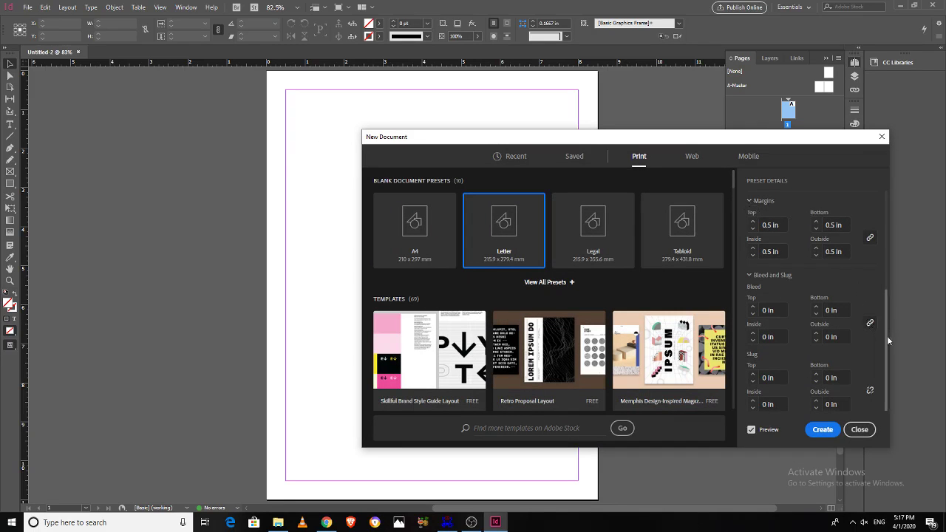
# View the available document units without changing the current one
pyautogui.moveTo(886, 336); pyautogui.dragTo(884, 216)
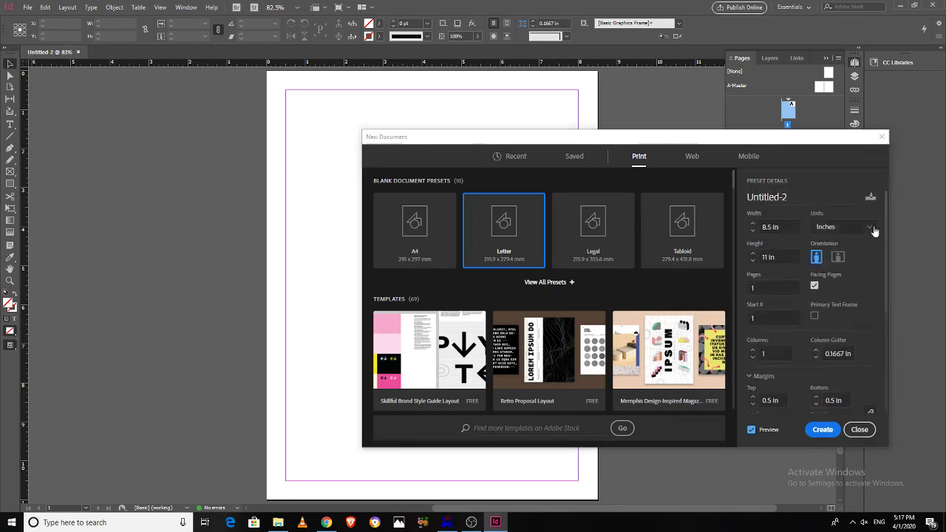
pyautogui.click(868, 230)
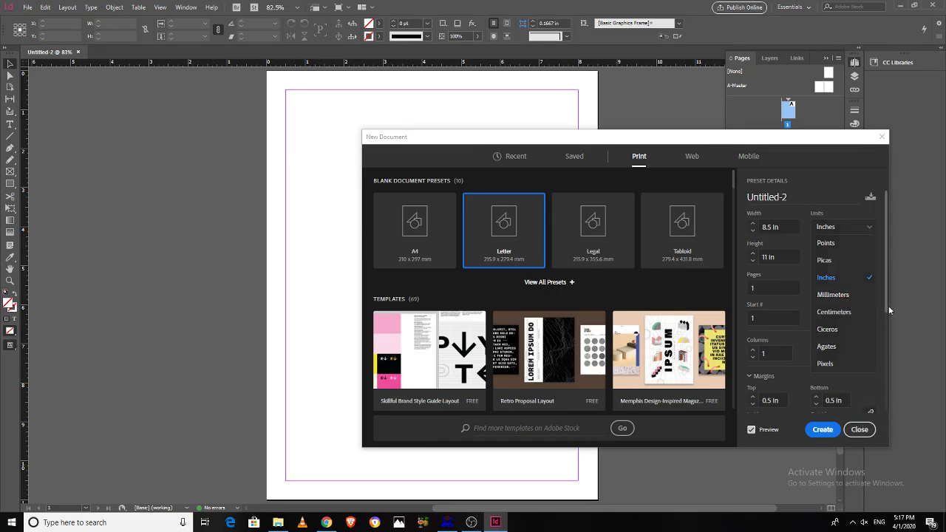
pyautogui.moveTo(887, 304); pyautogui.dragTo(885, 412)
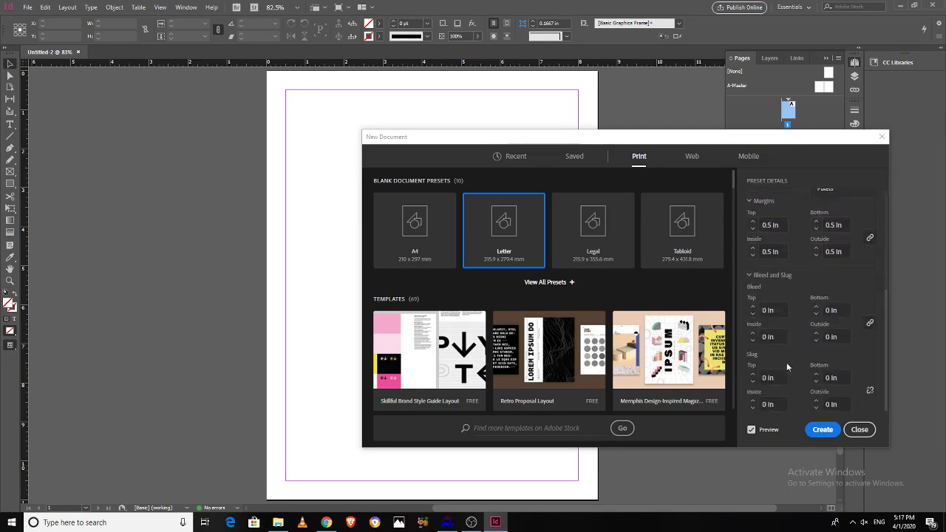
# Set the bleed to 3 mm on all sides, keeping the bleed values linked
pyautogui.click(753, 316)
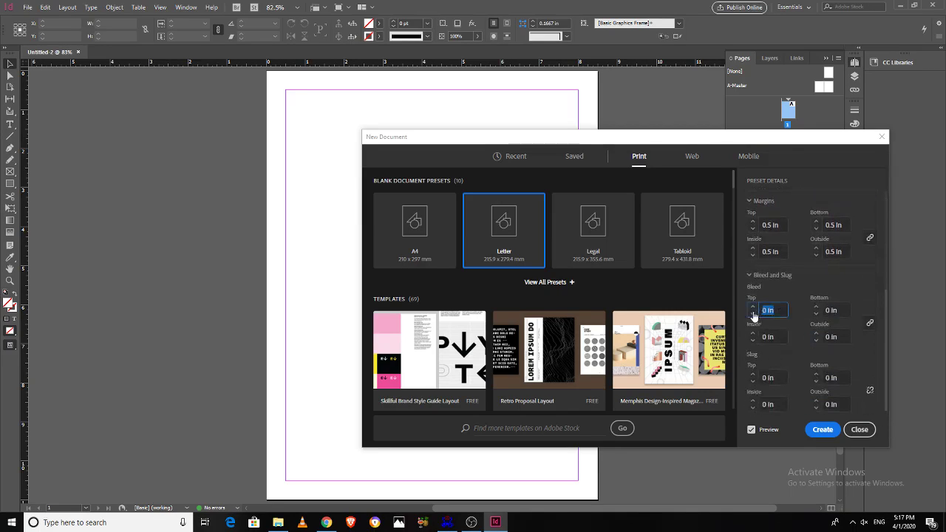
pyautogui.click(870, 323)
pyautogui.write('3 mm')
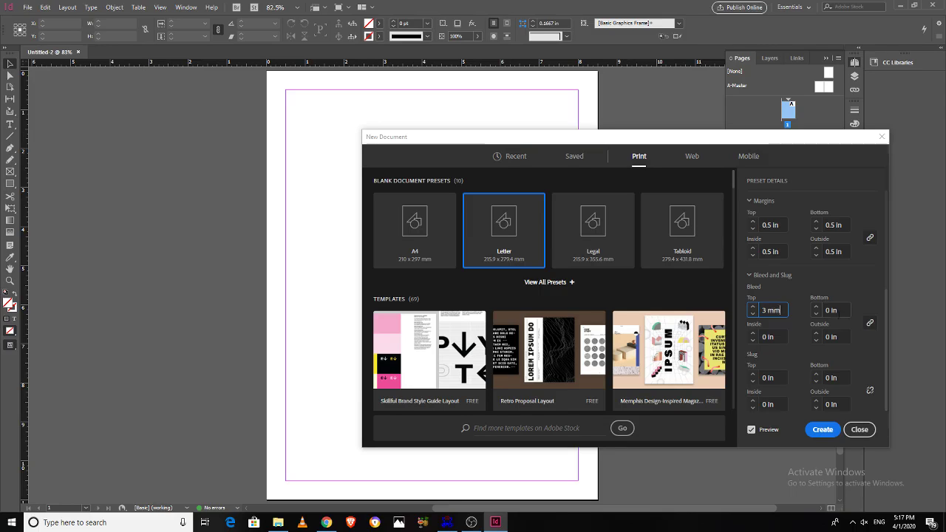
pyautogui.press('Tab')
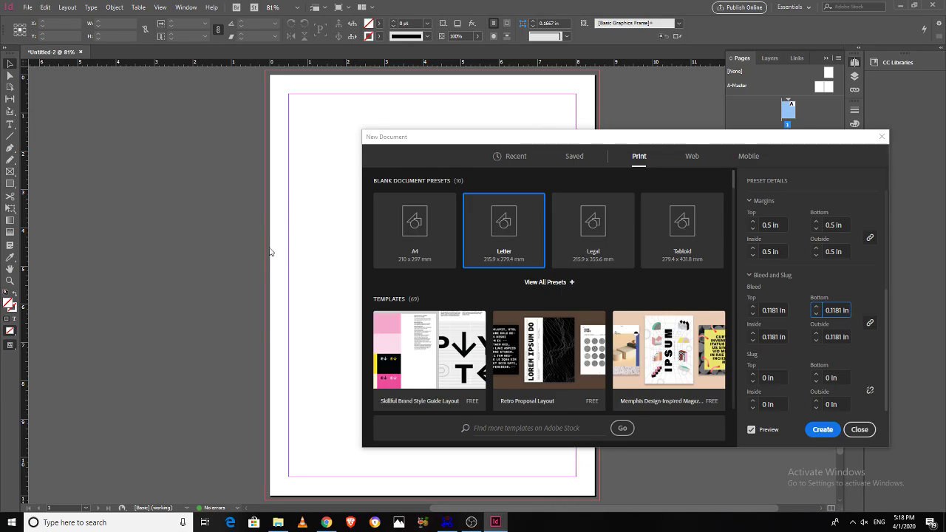
# Unlink the bleed values and set the inside bleed to 0 in
pyautogui.click(869, 323)
pyautogui.click(753, 341)
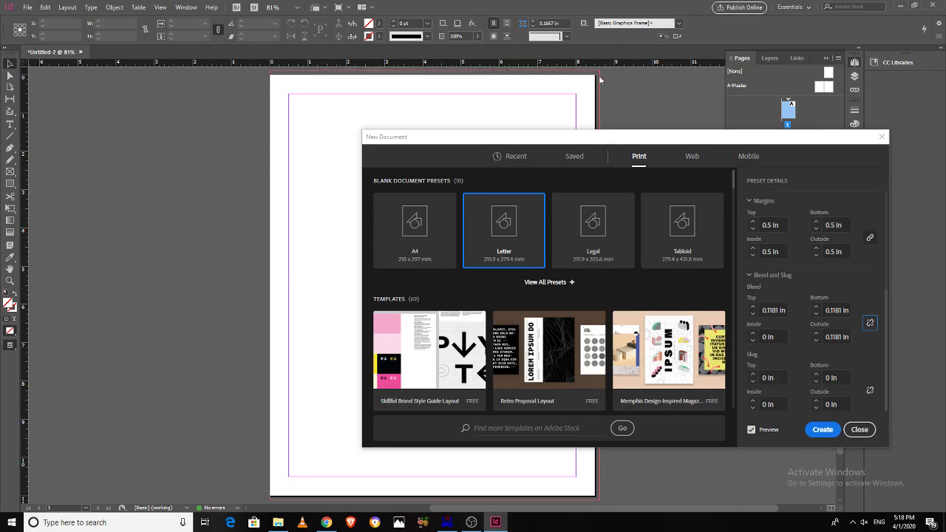
# Create the Letter document with the chosen margin and bleed settings
pyautogui.click(821, 430)
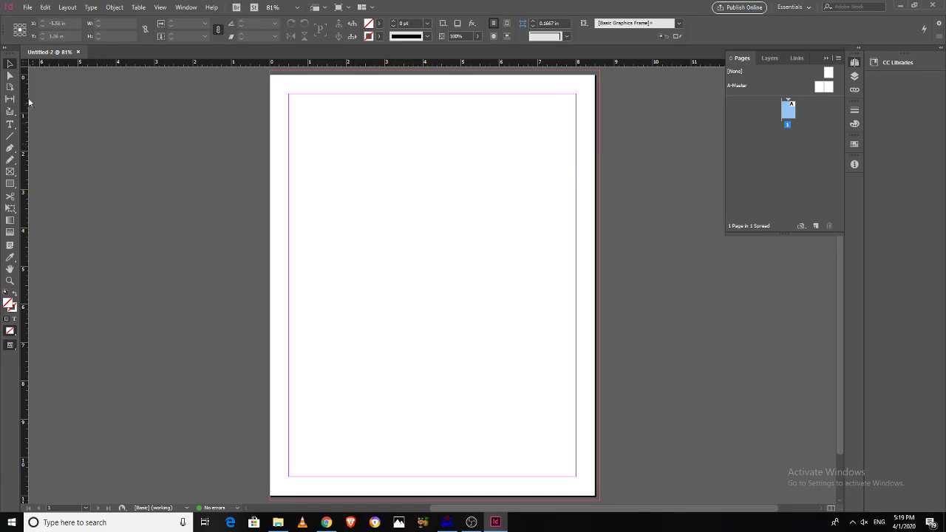
# Zoom in on the page's upper-left margin corner, zoom back out in stages, and fit the page in the window
pyautogui.click(10, 281)
pyautogui.moveTo(311, 115); pyautogui.dragTo(447, 168)
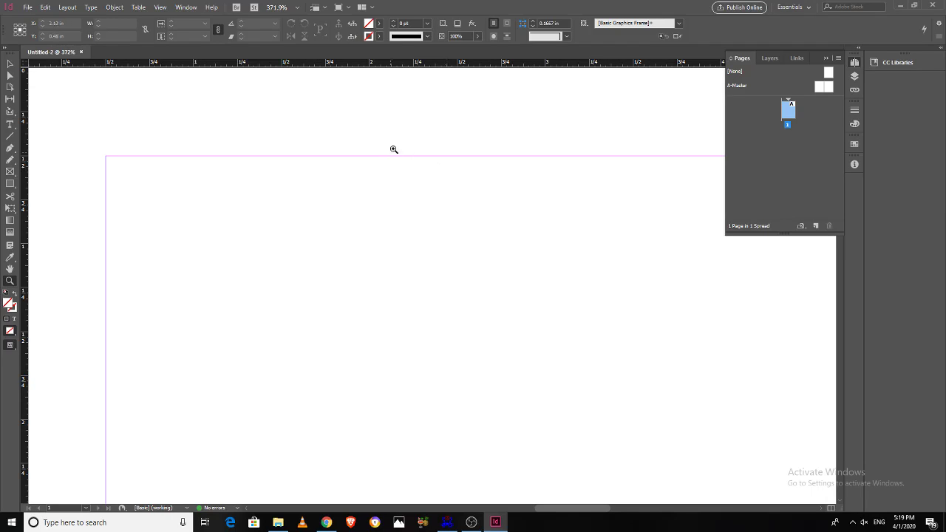
pyautogui.click(187, 7)
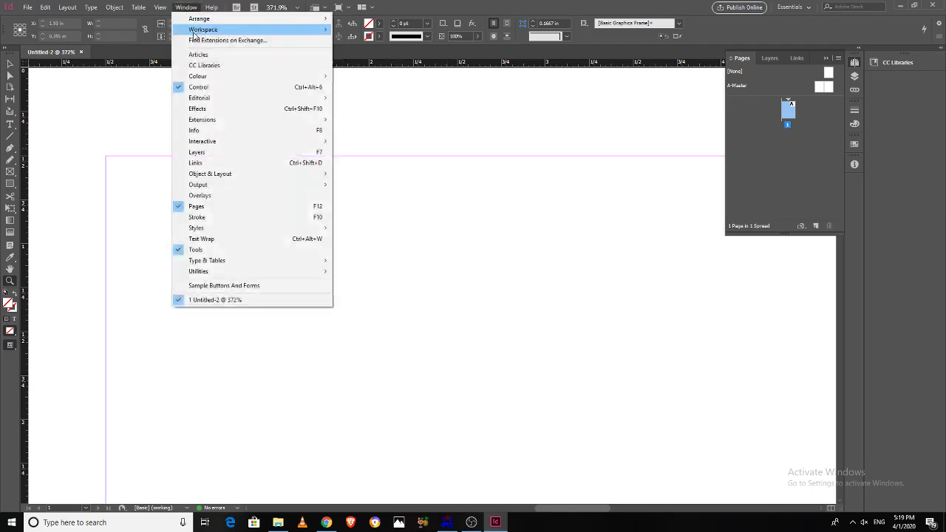
pyautogui.moveTo(231, 173)
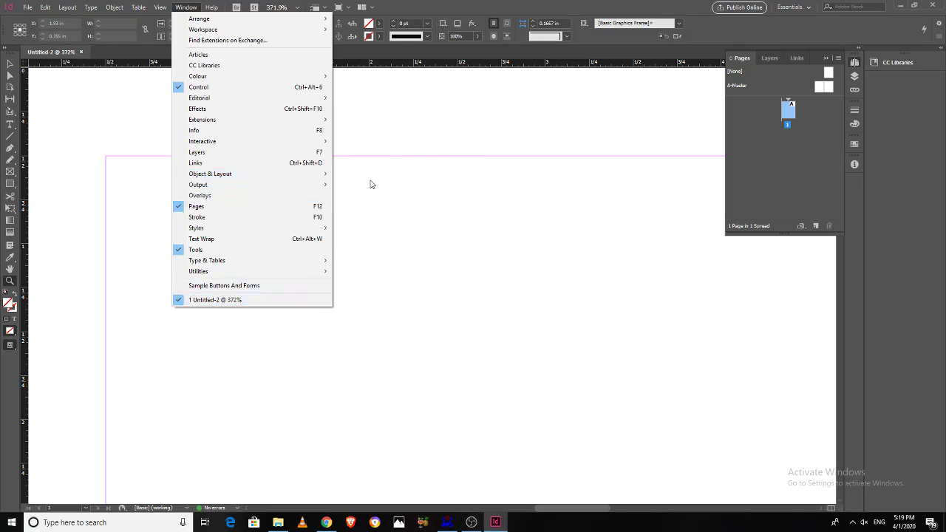
pyautogui.click(457, 6)
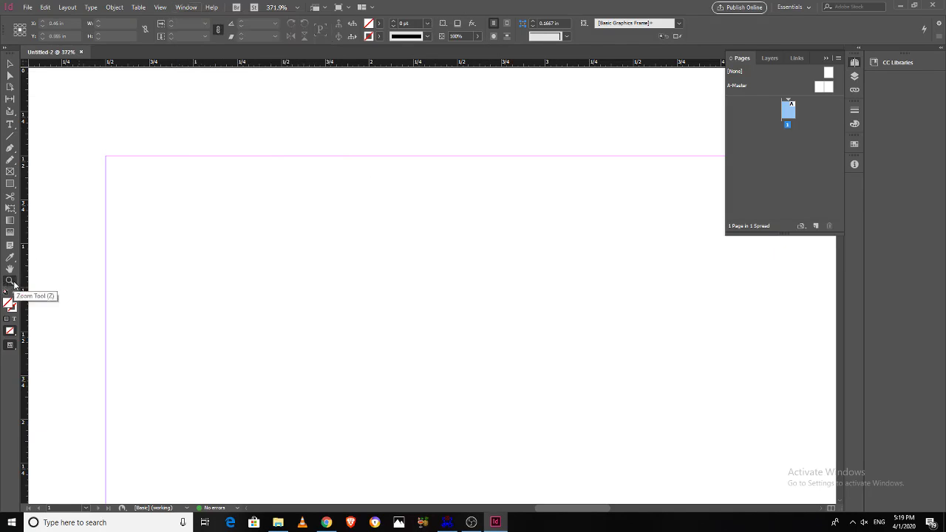
pyautogui.rightClick(215, 278)
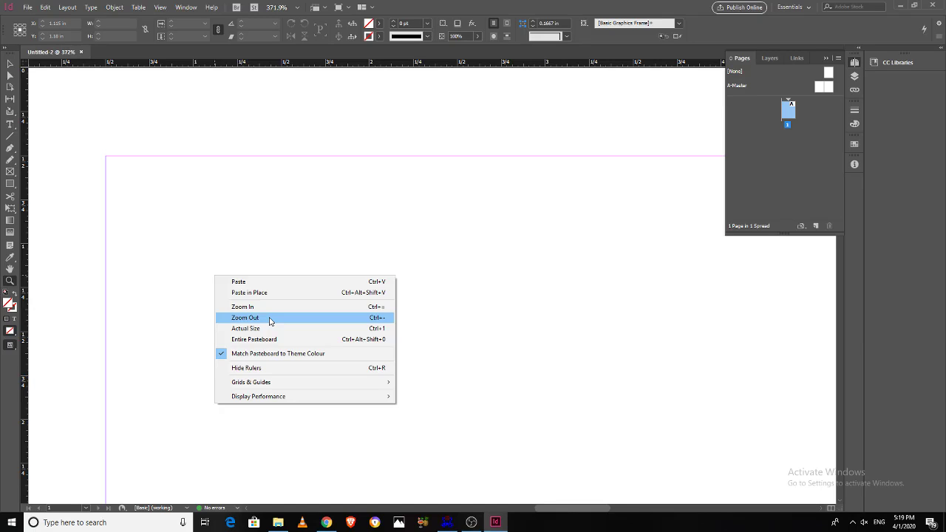
pyautogui.click(270, 317)
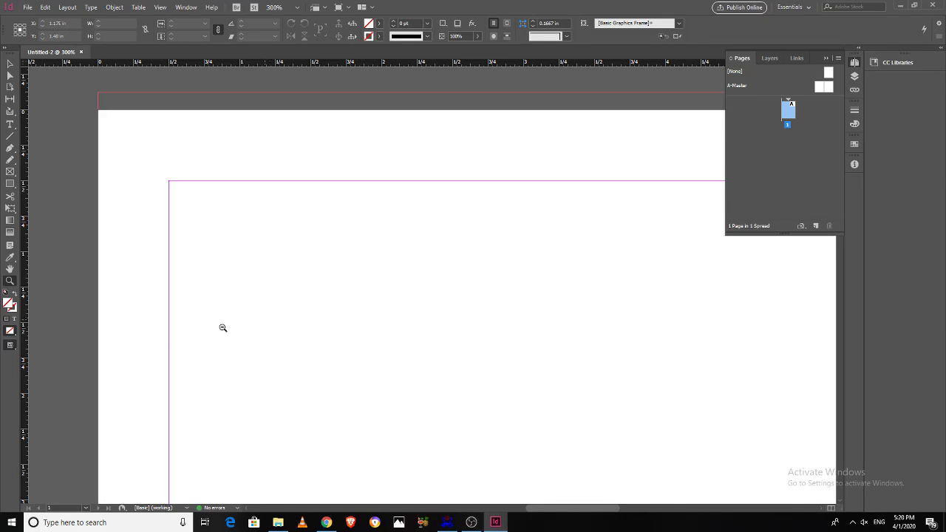
pyautogui.keyDown('alt'); pyautogui.click(292, 288); pyautogui.keyUp('alt')
pyautogui.keyDown('alt'); pyautogui.click(446, 300); pyautogui.keyUp('alt')
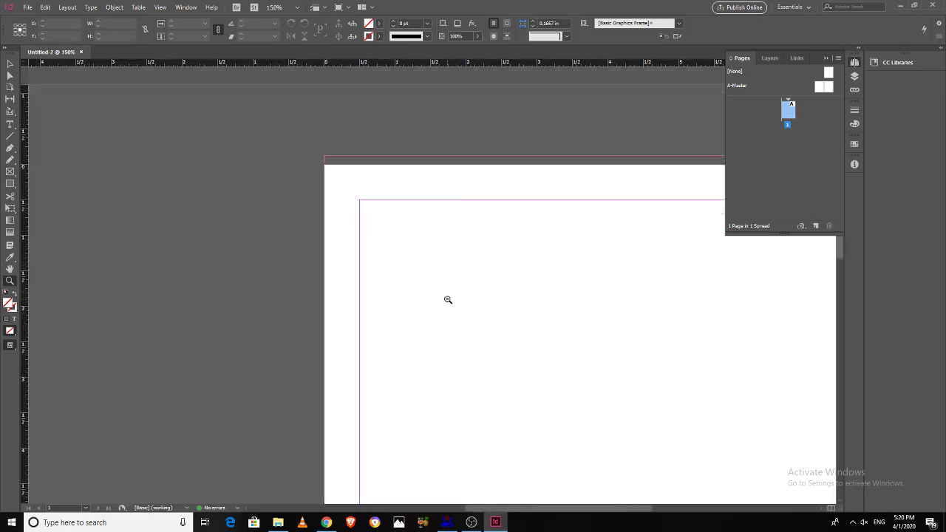
pyautogui.hotkey('ctrl', '0')
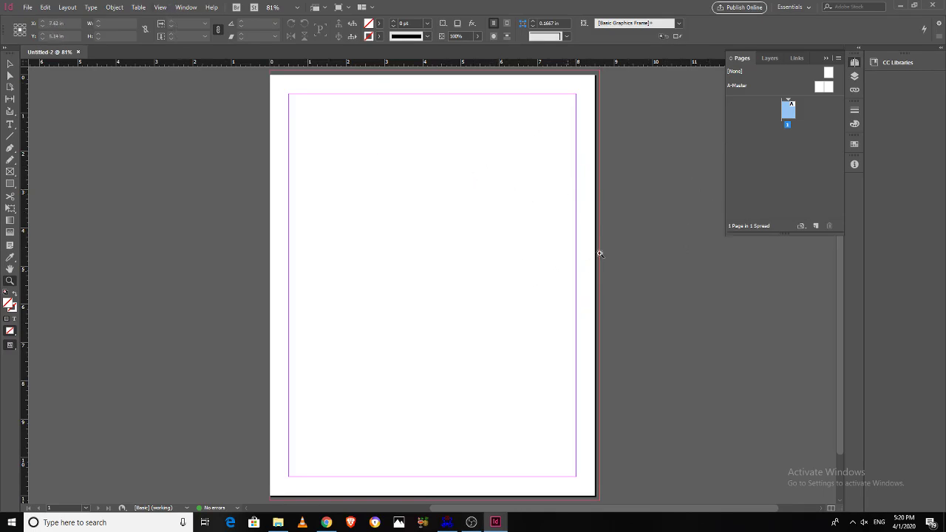
# View the entire pasteboard around the page, and return to the whole page fitted in the window
pyautogui.click(160, 9)
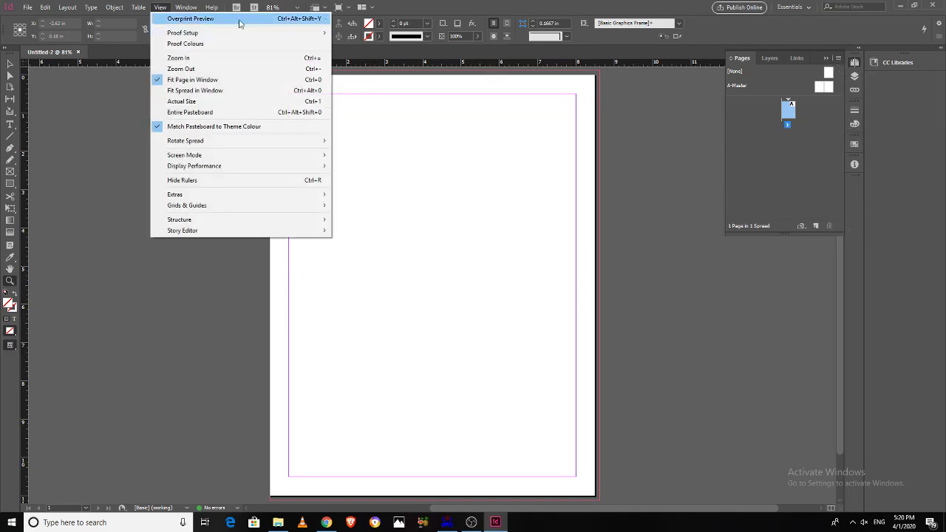
pyautogui.moveTo(185, 10)
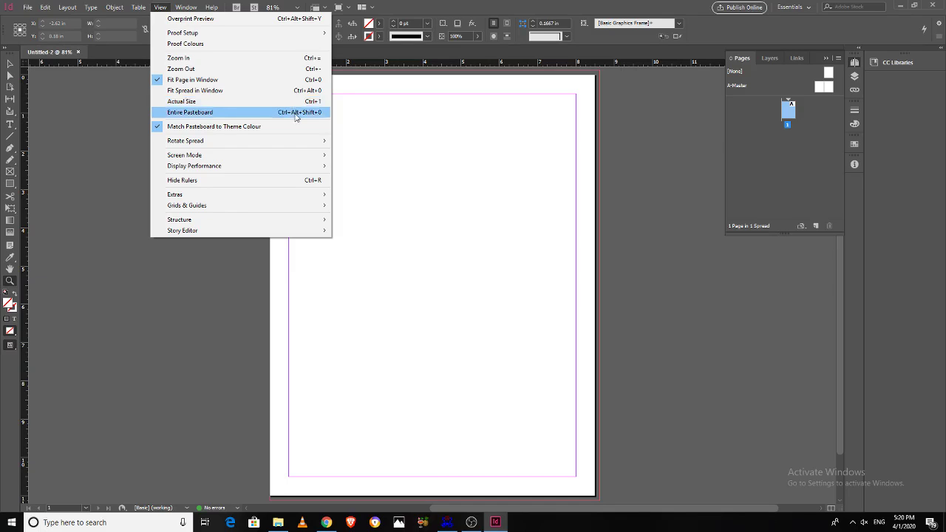
pyautogui.click(294, 112)
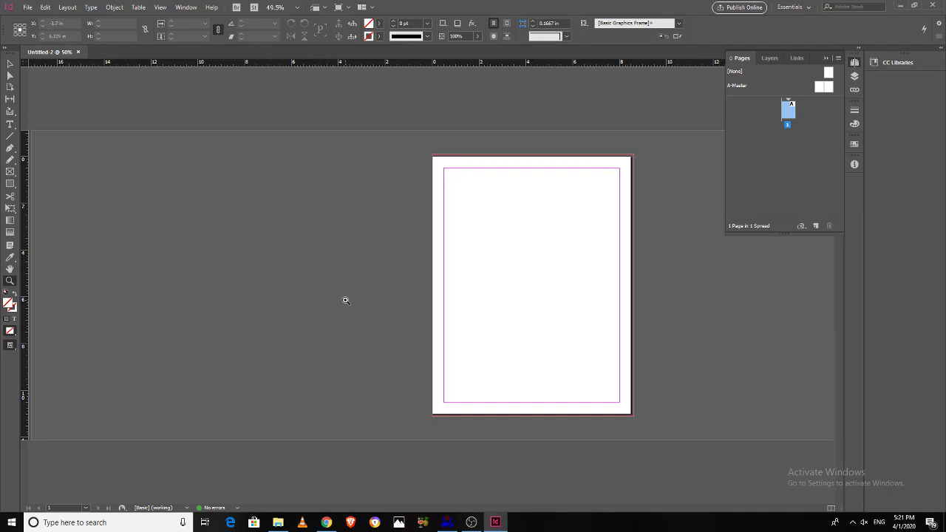
pyautogui.click(187, 8)
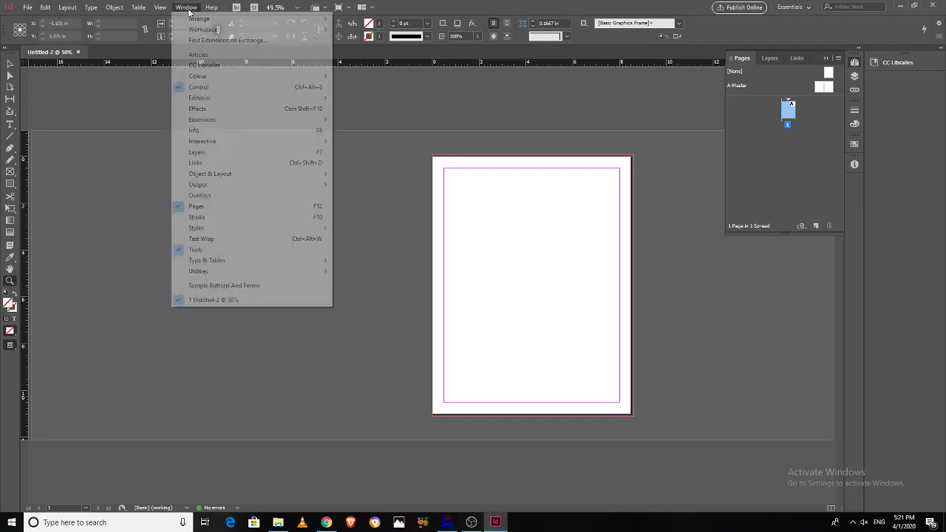
pyautogui.moveTo(160, 8)
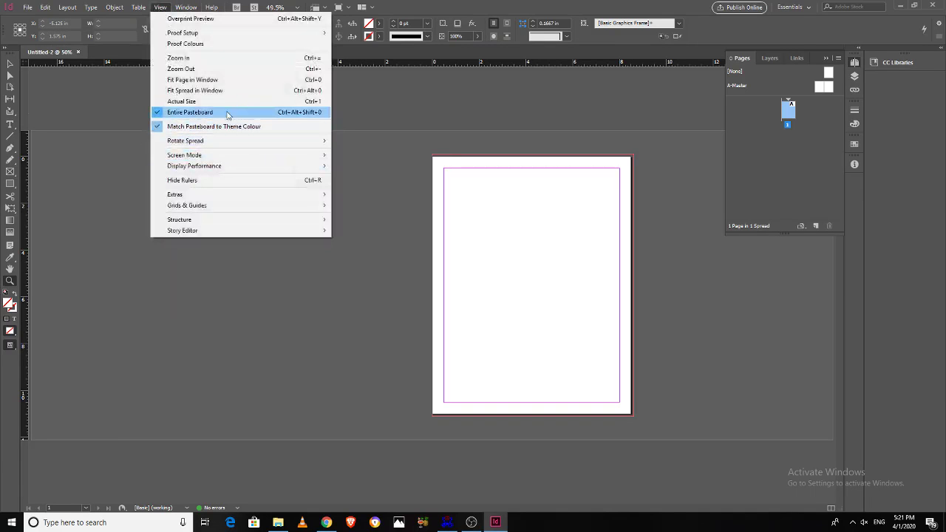
pyautogui.click(211, 83)
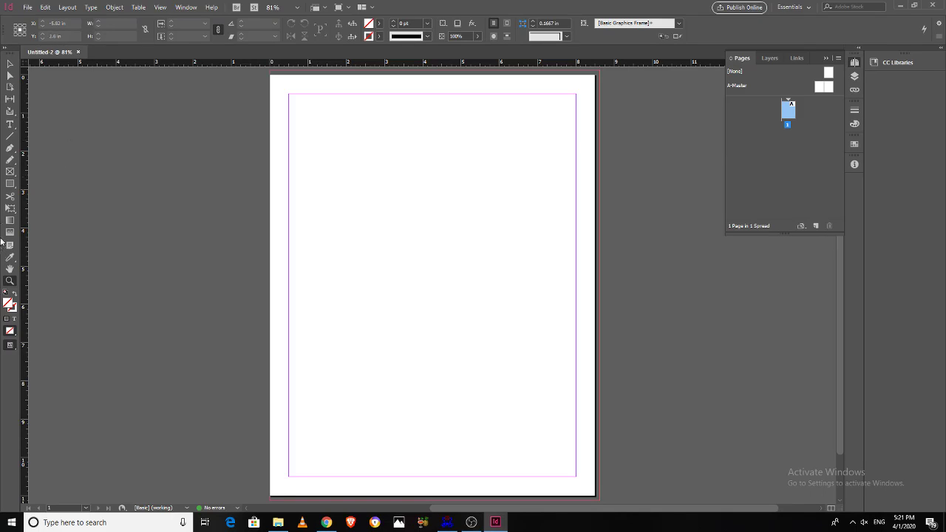
# Try placing 9S5A6664.jpg at its original size near the page's upper-left margin corner, and delete the placed image
pyautogui.click(28, 8)
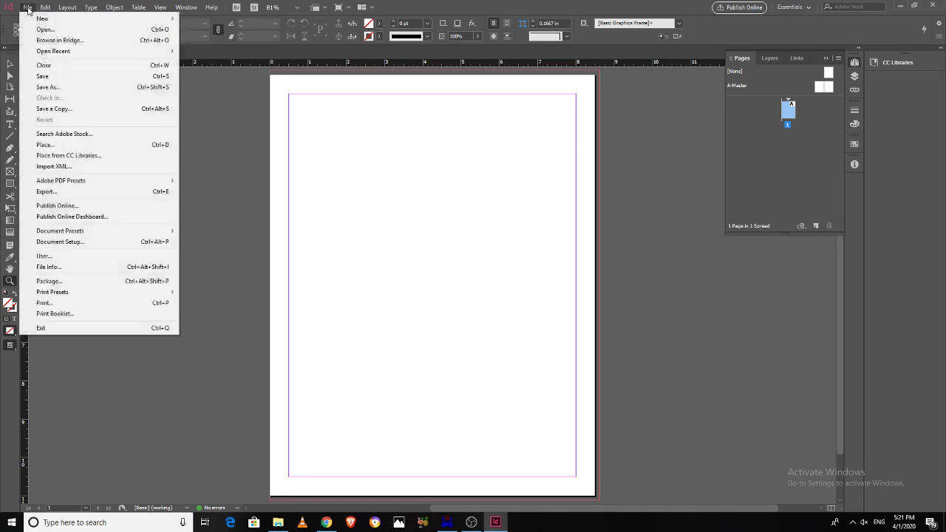
pyautogui.click(83, 147)
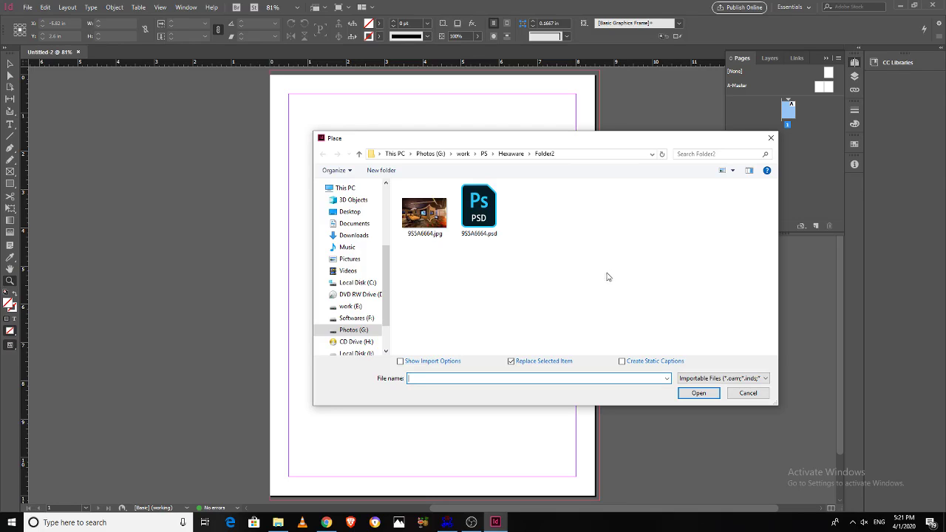
pyautogui.click(434, 225)
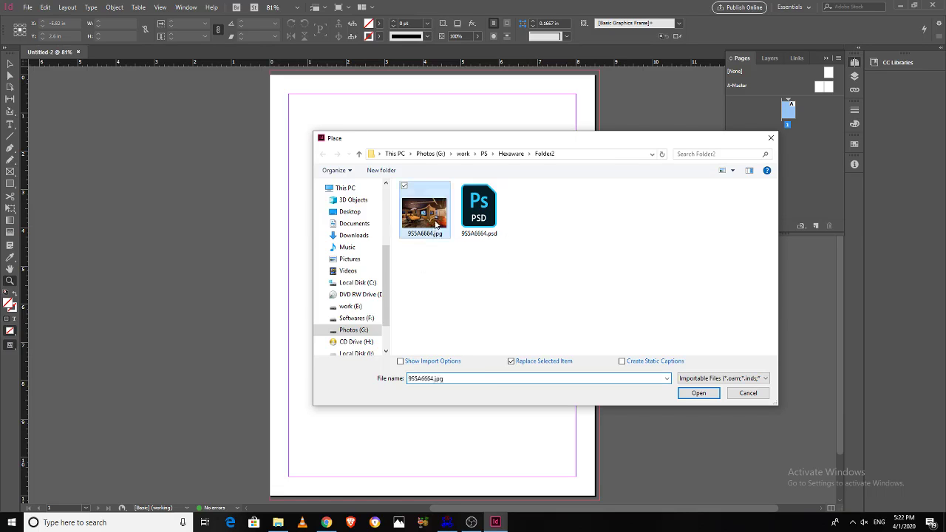
pyautogui.click(707, 394)
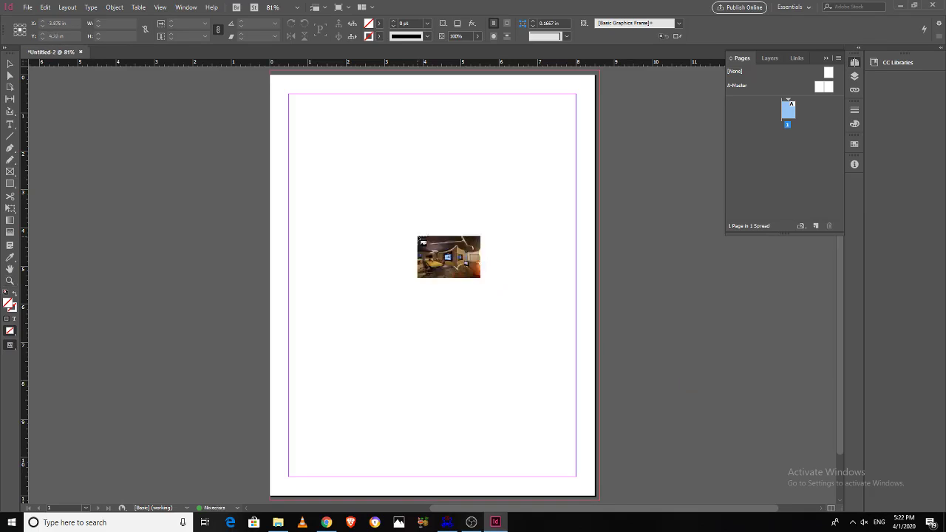
pyautogui.click(313, 164)
pyautogui.moveTo(313, 167); pyautogui.dragTo(296, 105)
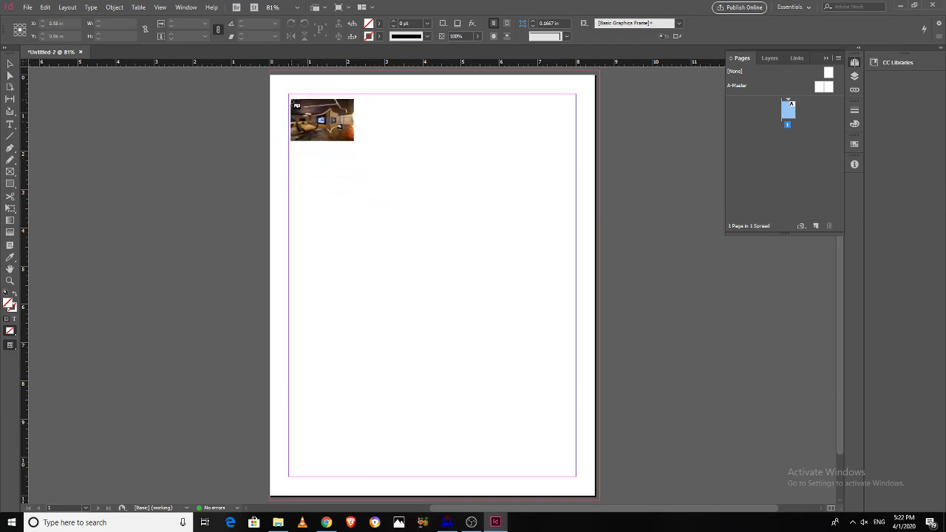
pyautogui.click(293, 100)
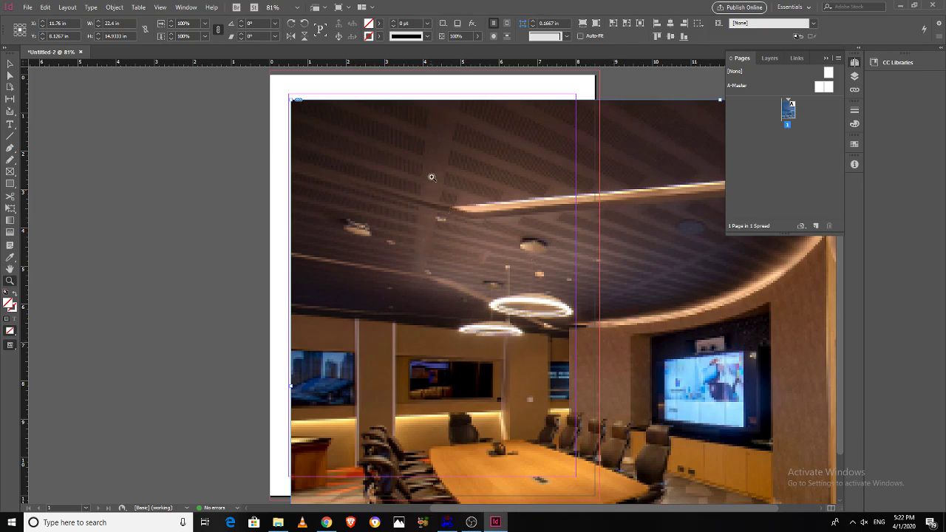
pyautogui.press('Delete')
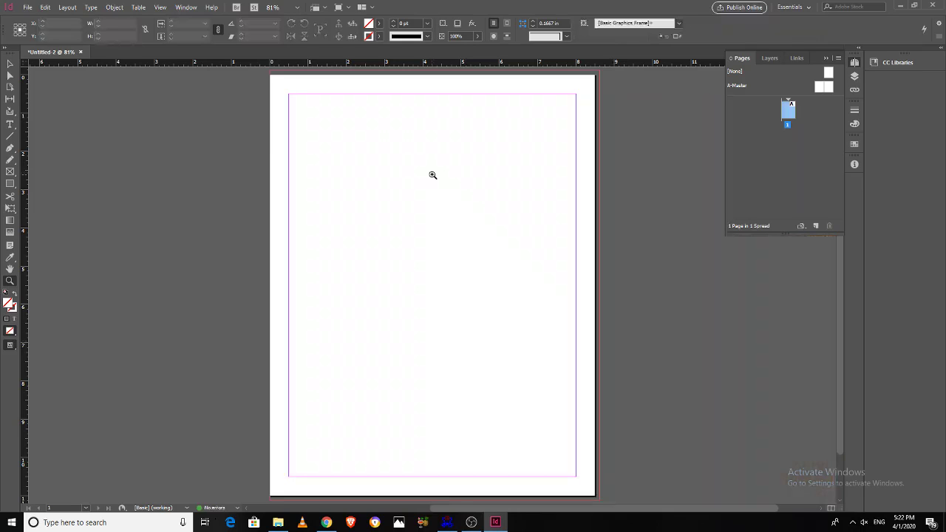
# Place 9S5A6664.jpg from the upper-left margin corner across the full margin width, about 7.5 by 5 in
pyautogui.click(10, 63)
pyautogui.click(26, 8)
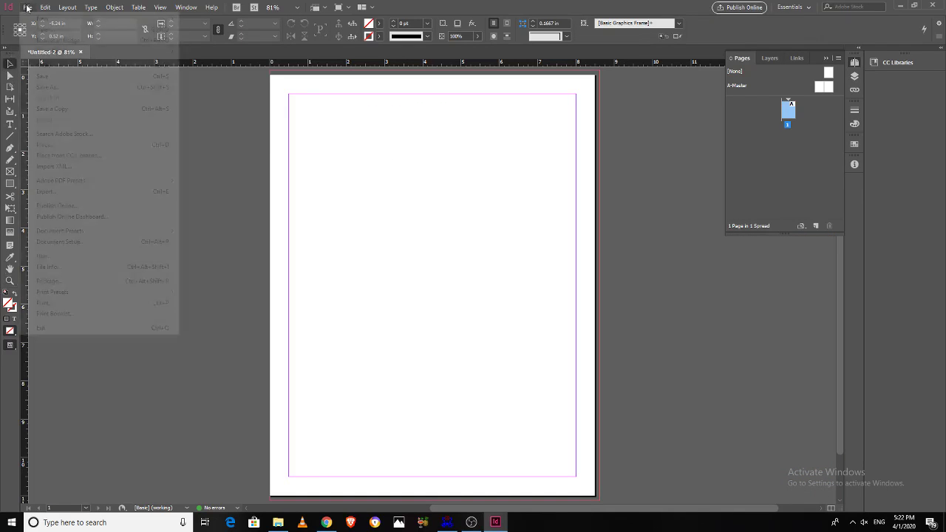
pyautogui.click(68, 144)
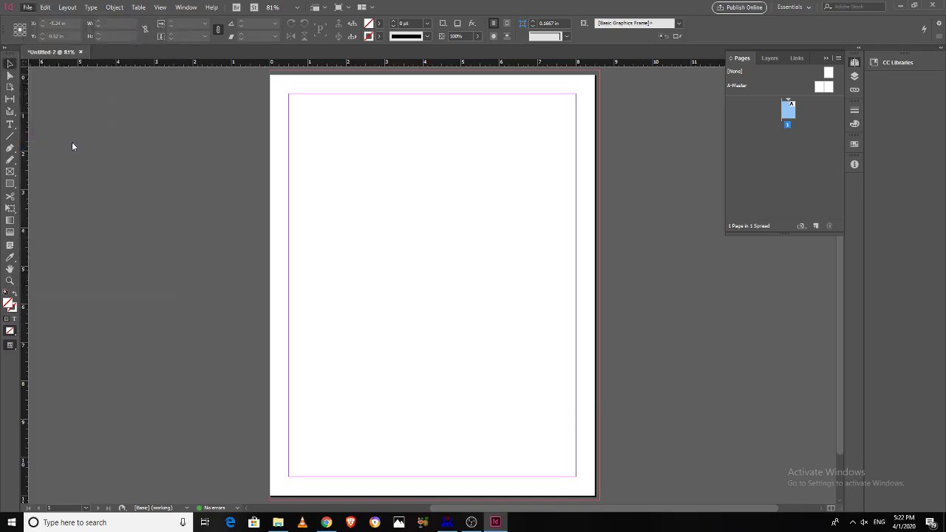
pyautogui.click(431, 226)
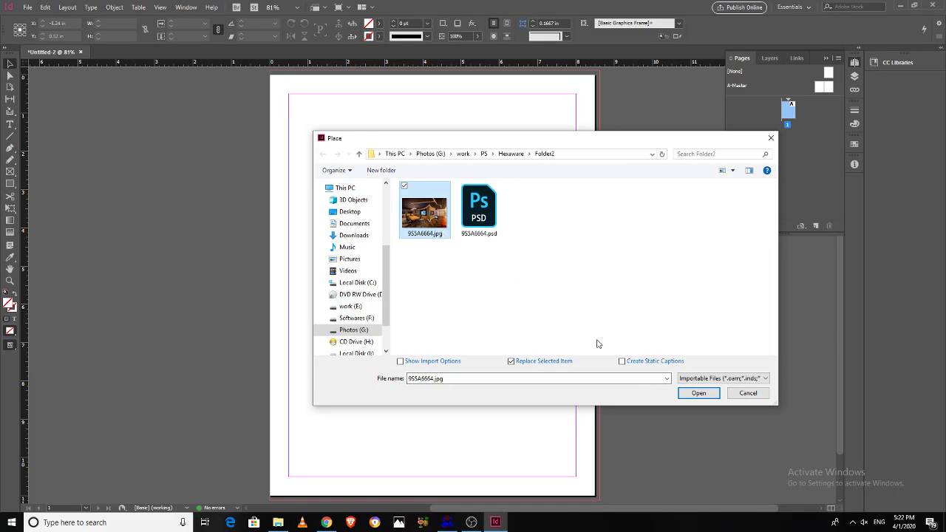
pyautogui.click(698, 393)
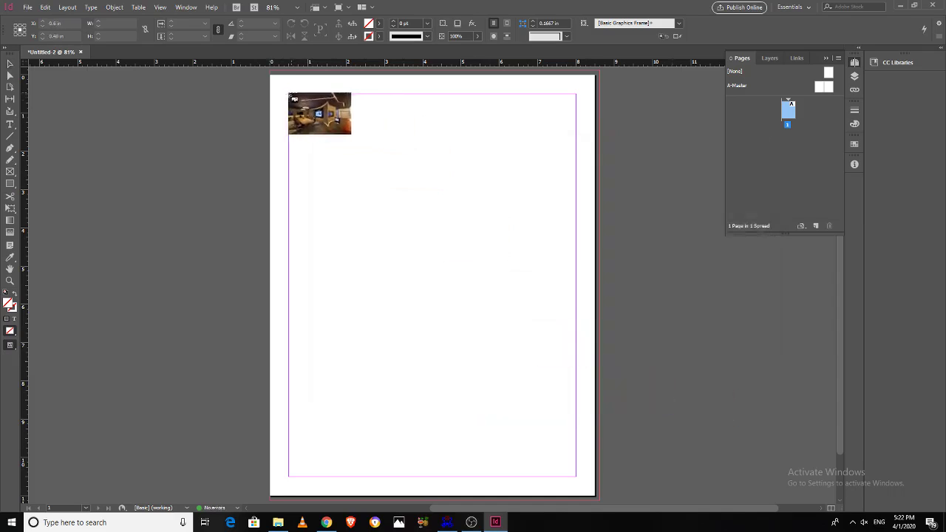
pyautogui.moveTo(294, 96); pyautogui.dragTo(583, 252)
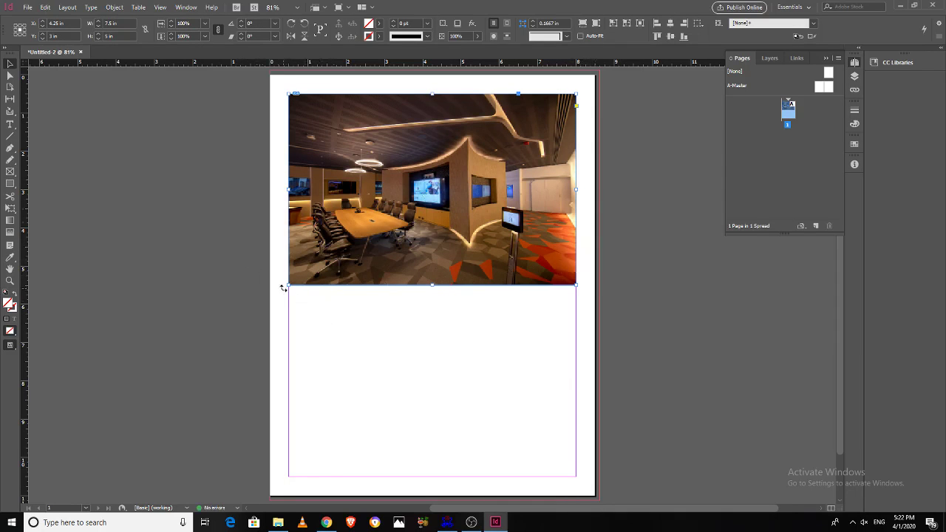
# Move the image to the page's upper-left bleed corner and widen its frame to the outside bleed edge, about 8.62 in wide
pyautogui.click(613, 262)
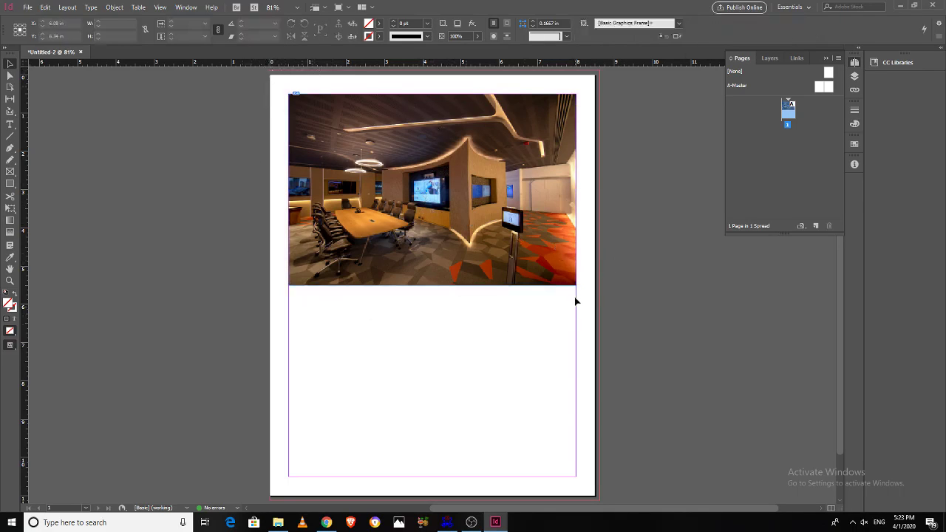
pyautogui.moveTo(398, 158); pyautogui.dragTo(378, 132)
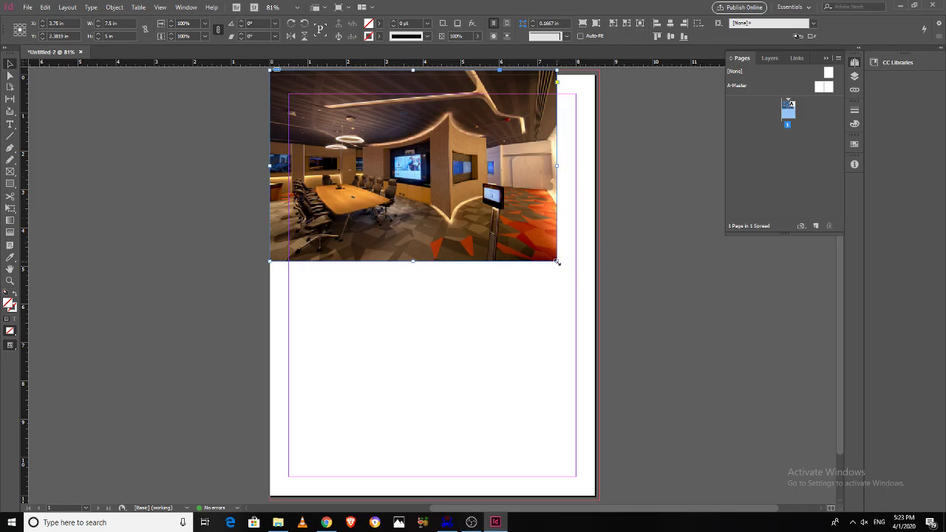
pyautogui.moveTo(557, 261); pyautogui.dragTo(599, 262)
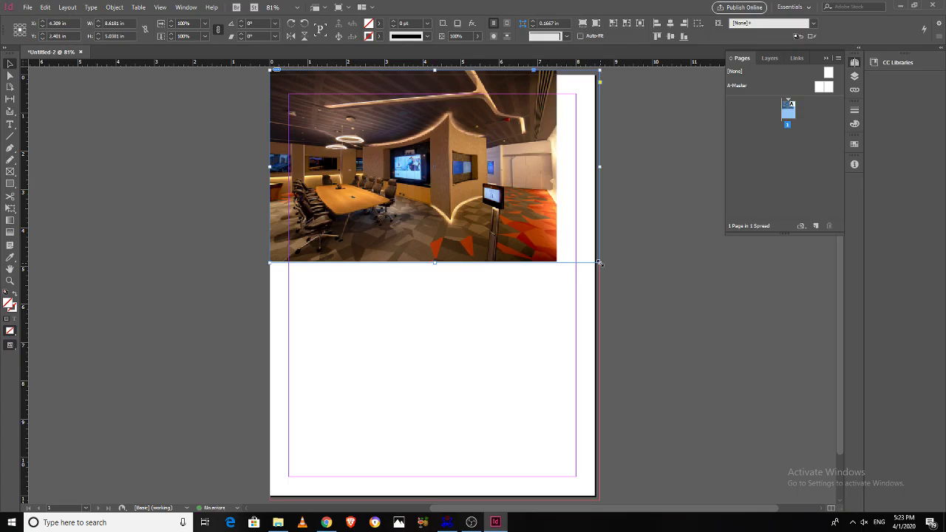
# Fit the image content proportionally inside the widened frame
pyautogui.rightClick(551, 198)
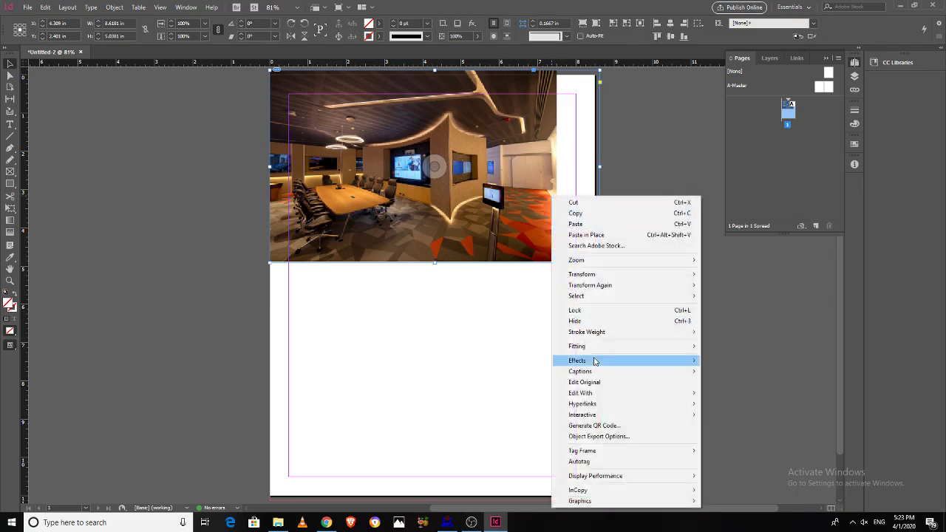
pyautogui.moveTo(601, 351)
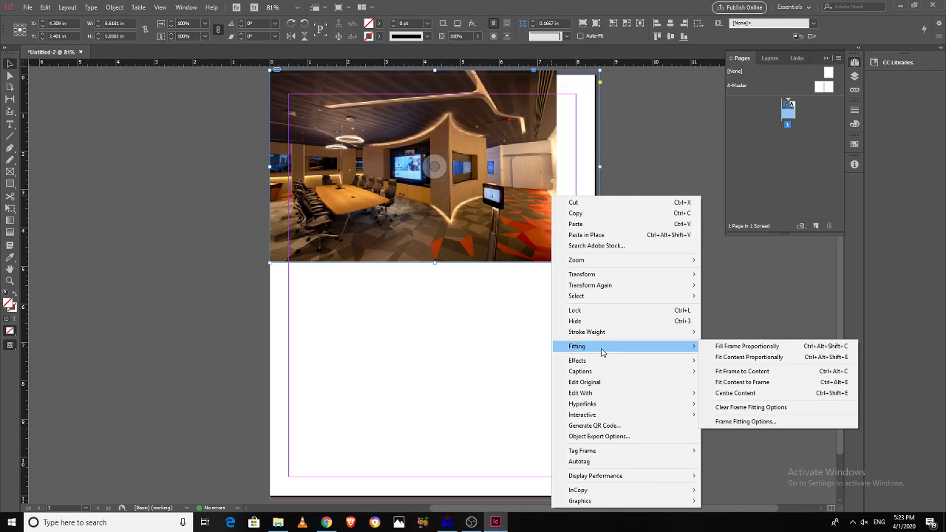
pyautogui.click(776, 359)
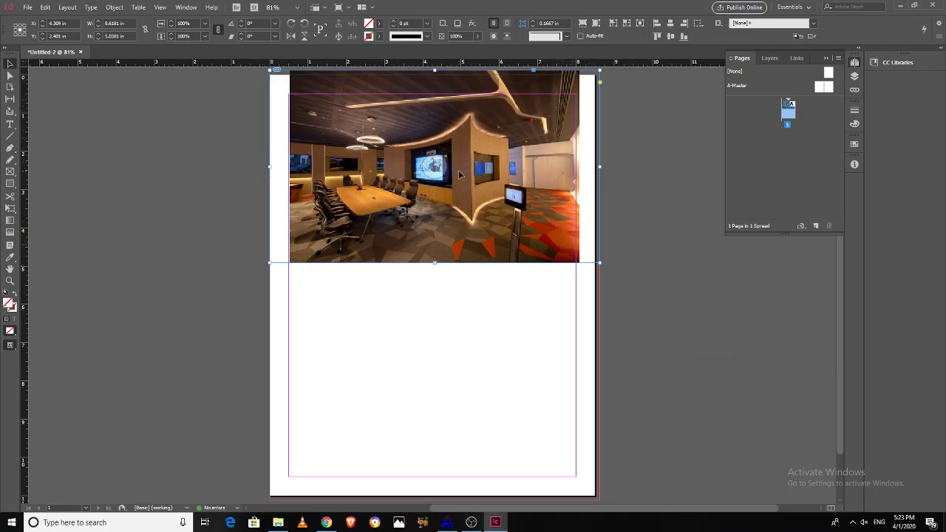
# Fill the widened frame proportionally with the conference room image
pyautogui.rightClick(572, 204)
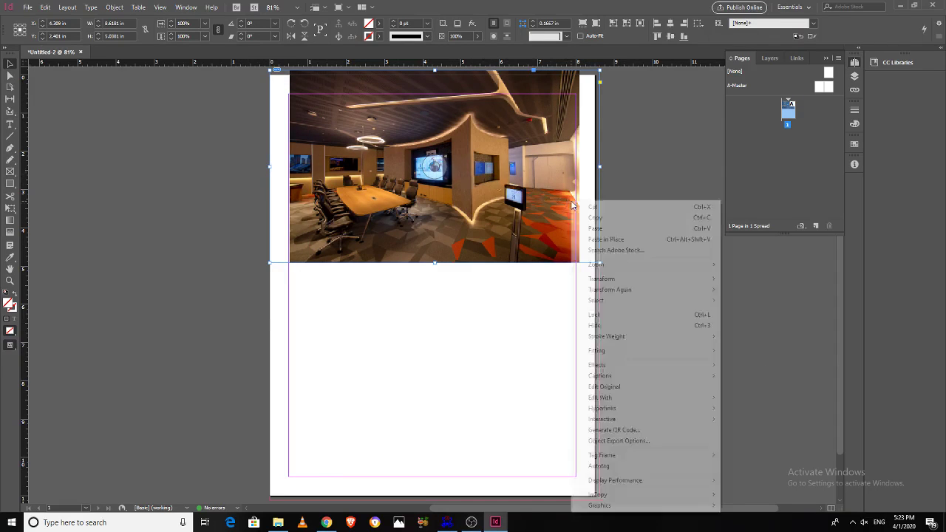
pyautogui.moveTo(639, 353)
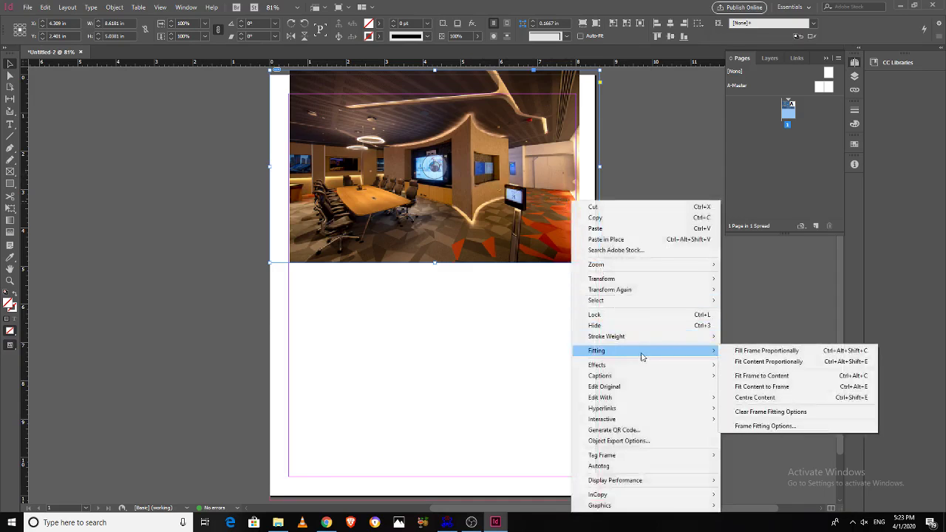
pyautogui.click(758, 352)
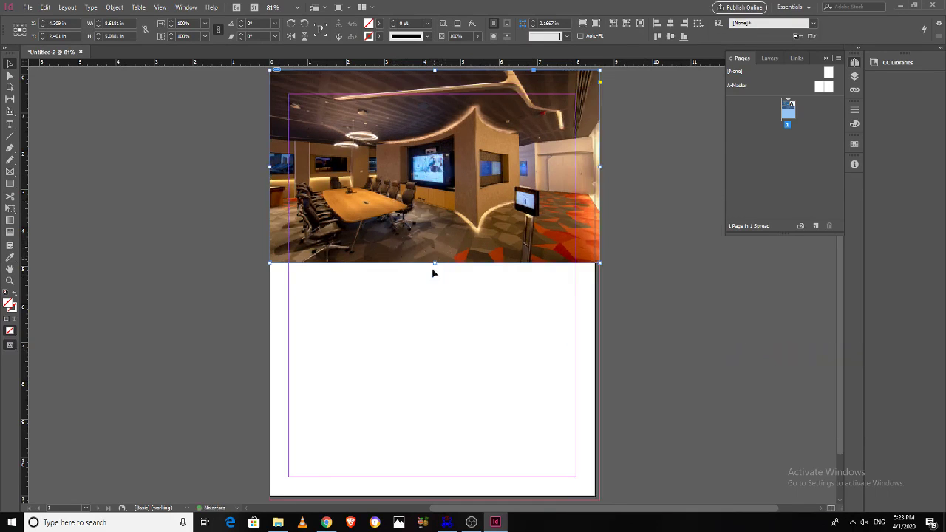
# Extend the image frame's lower edge slightly downward and check the page in preview mode
pyautogui.moveTo(433, 263)
pyautogui.mouseDown()
pyautogui.moveTo(434, 286)
pyautogui.moveTo(438, 276)
pyautogui.mouseUp()
pyautogui.click(655, 315)
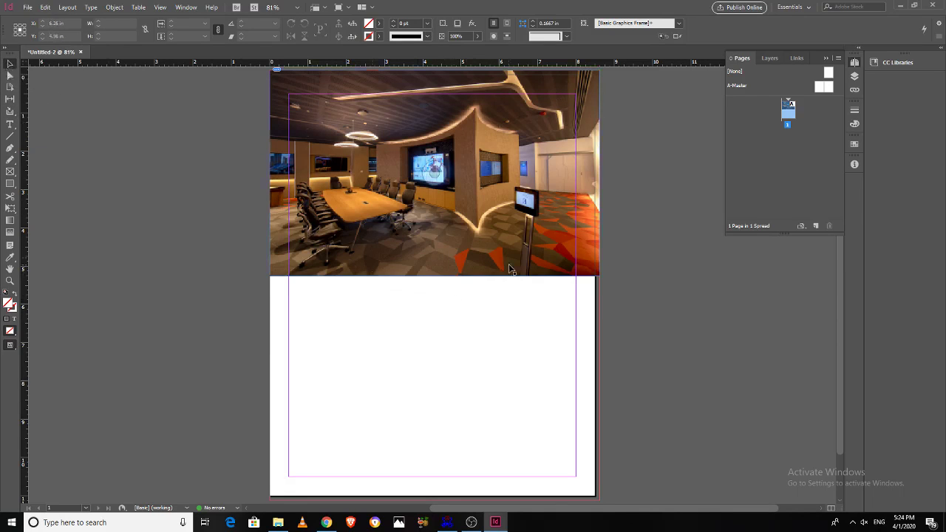
pyautogui.press('w')
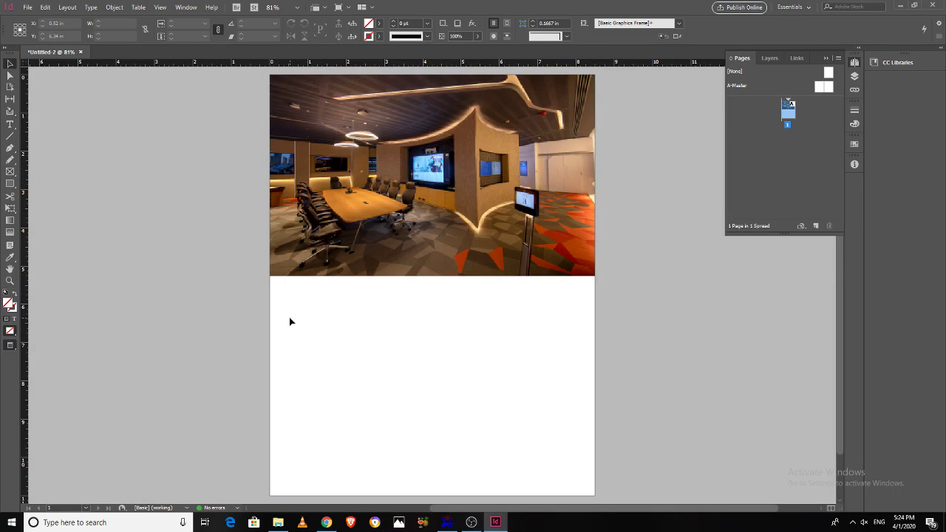
pyautogui.press('w')
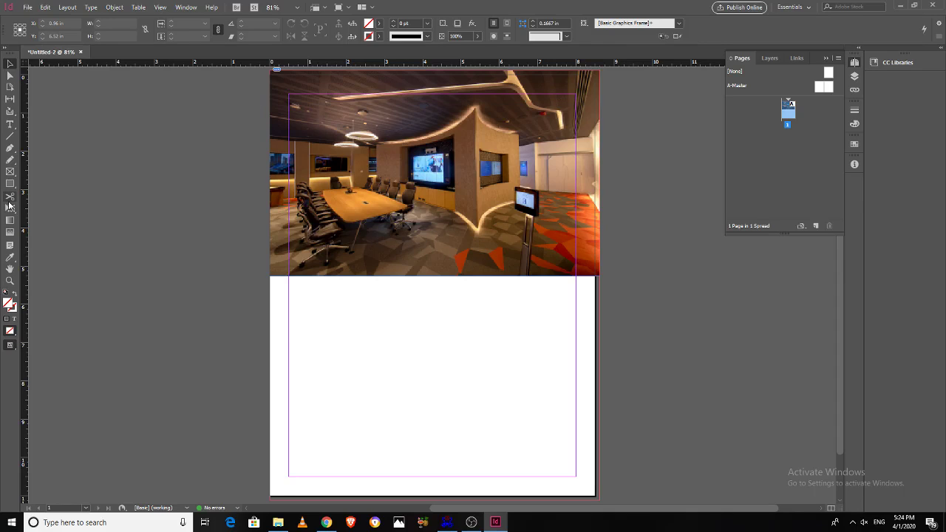
# Draw a rectangle frame about 3.75 by 6.9 in, overlapping the photo and ending at the page's lower-right margin corner
pyautogui.click(10, 172)
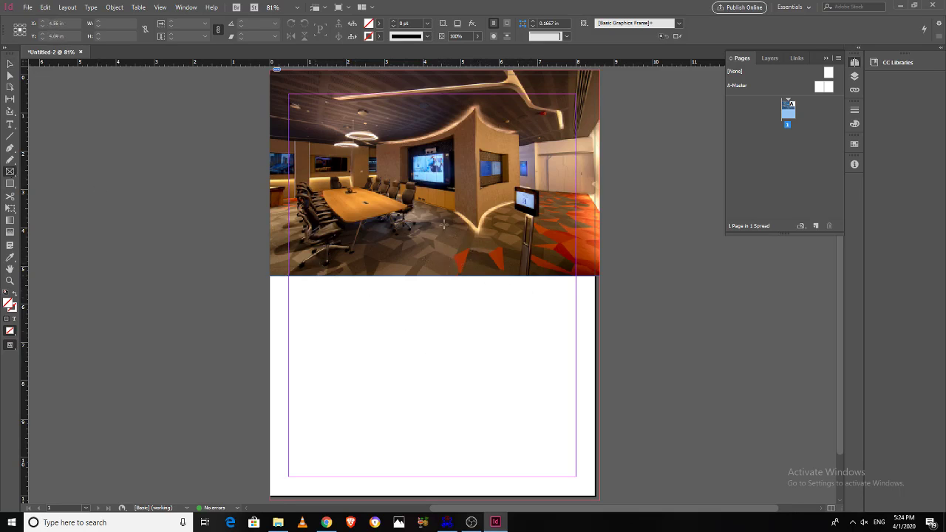
pyautogui.moveTo(432, 212); pyautogui.dragTo(575, 476)
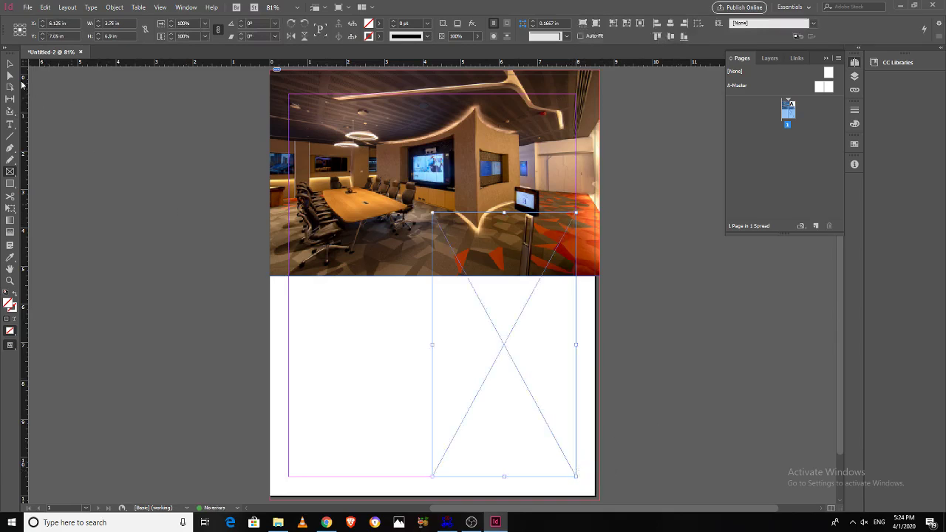
pyautogui.click(10, 64)
pyautogui.doubleClick(9, 305)
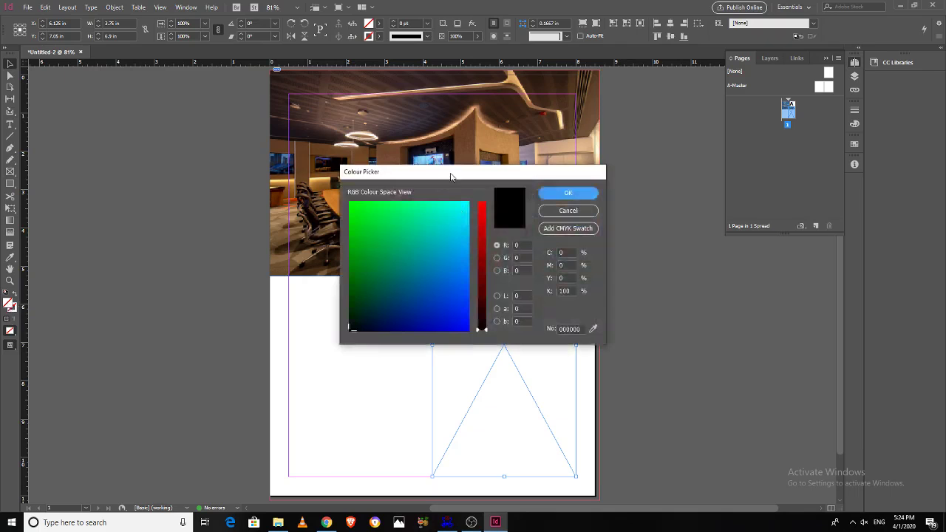
pyautogui.moveTo(451, 172); pyautogui.dragTo(718, 231)
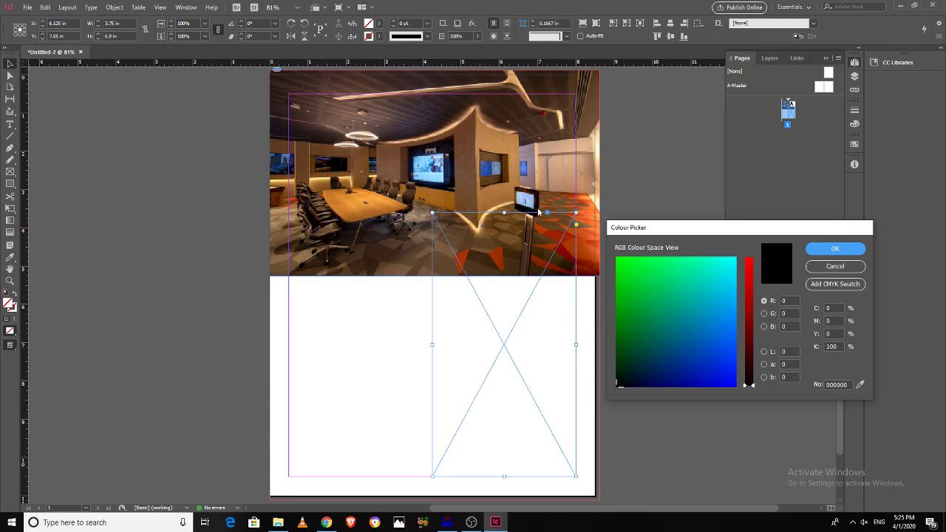
pyautogui.click(5, 261)
pyautogui.click(706, 292)
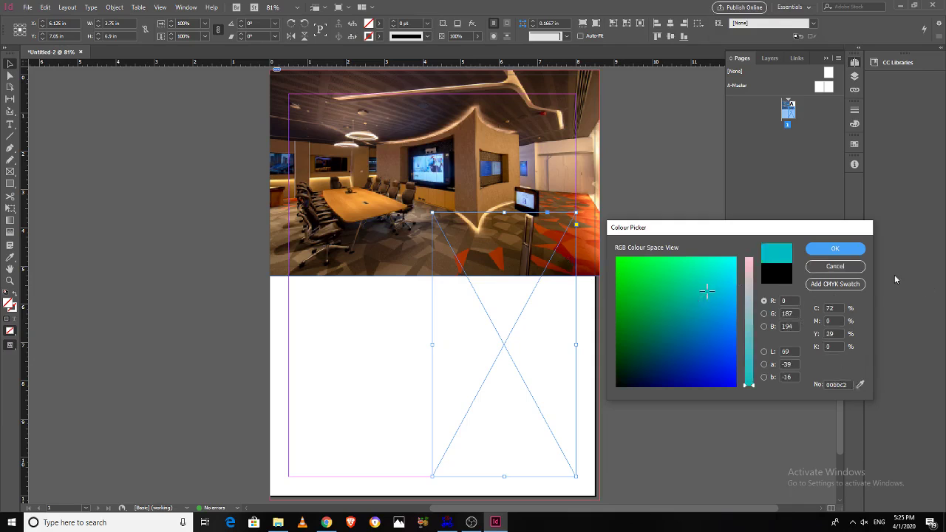
pyautogui.click(847, 266)
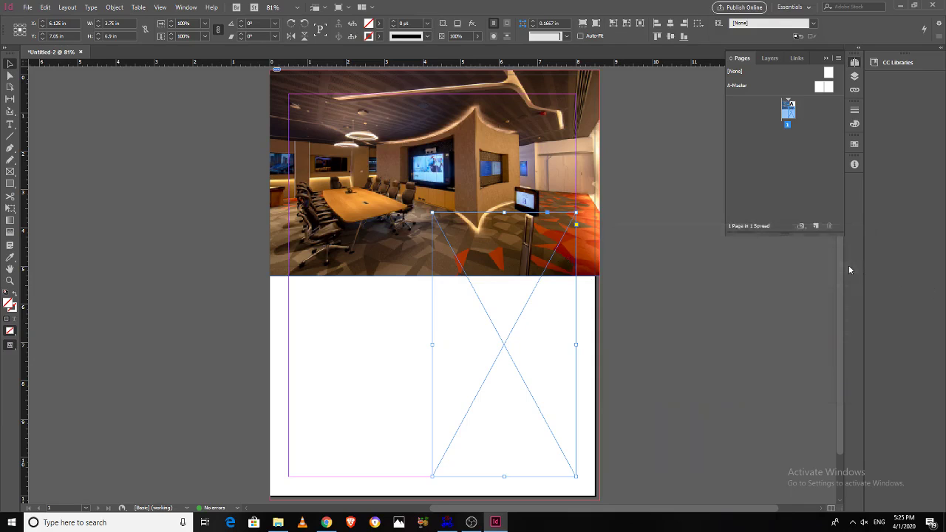
# Fill the rectangle frame with the orange-brown colour sampled from the photo's carpet using the Eyedropper
pyautogui.click(10, 258)
pyautogui.click(583, 251)
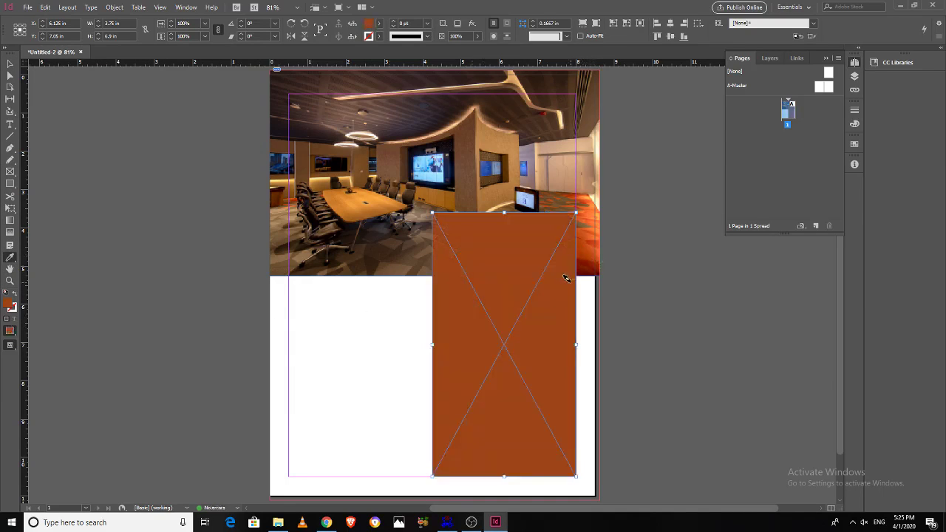
pyautogui.click(9, 64)
pyautogui.click(643, 380)
pyautogui.click(537, 367)
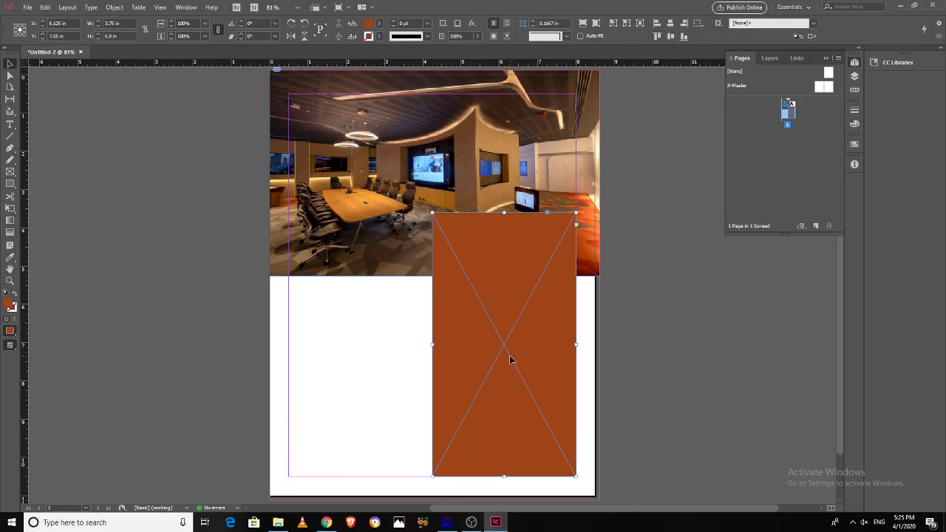
# Display the colour sliders for the rectangle frame's fill and switch them to CMYK
pyautogui.click(196, 8)
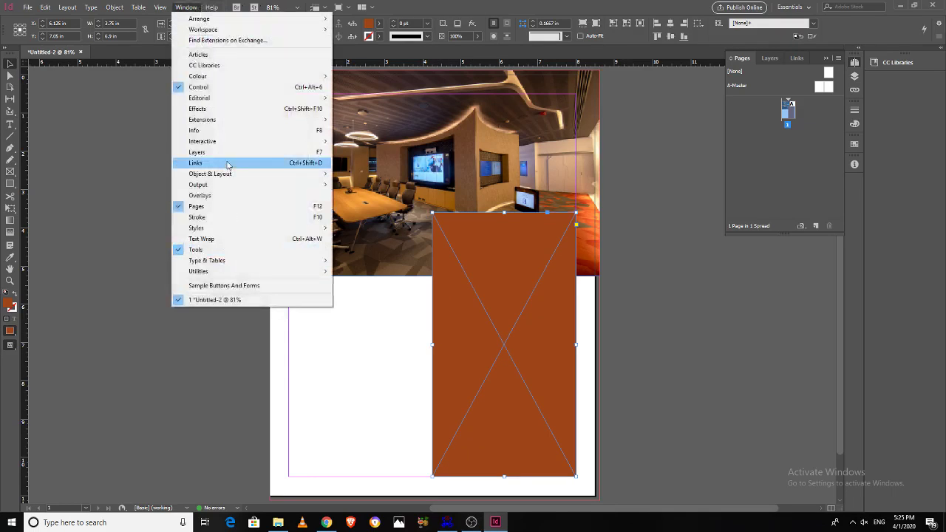
pyautogui.moveTo(230, 78)
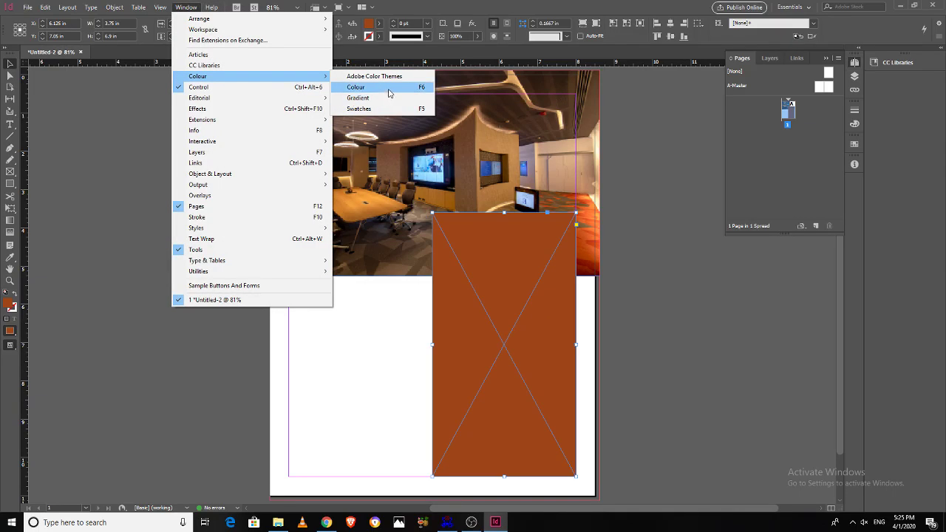
pyautogui.click(389, 88)
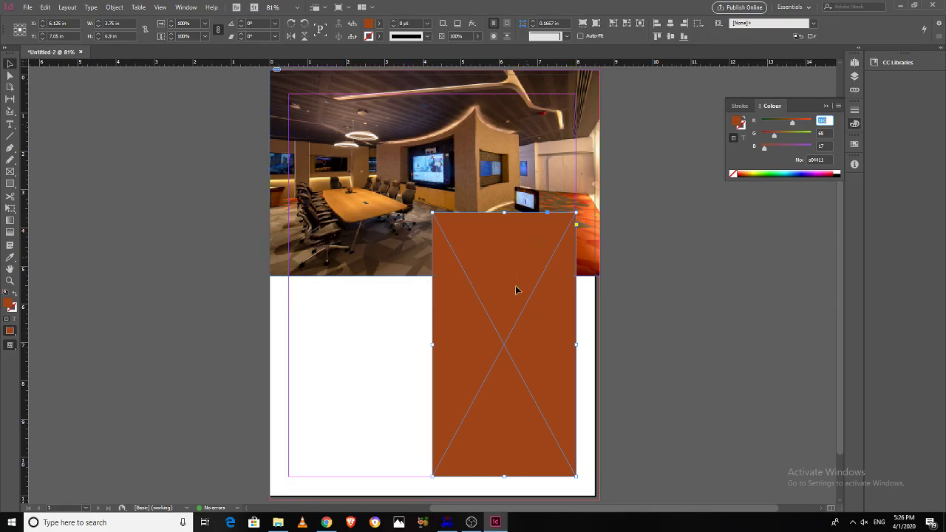
pyautogui.click(838, 105)
pyautogui.click(867, 134)
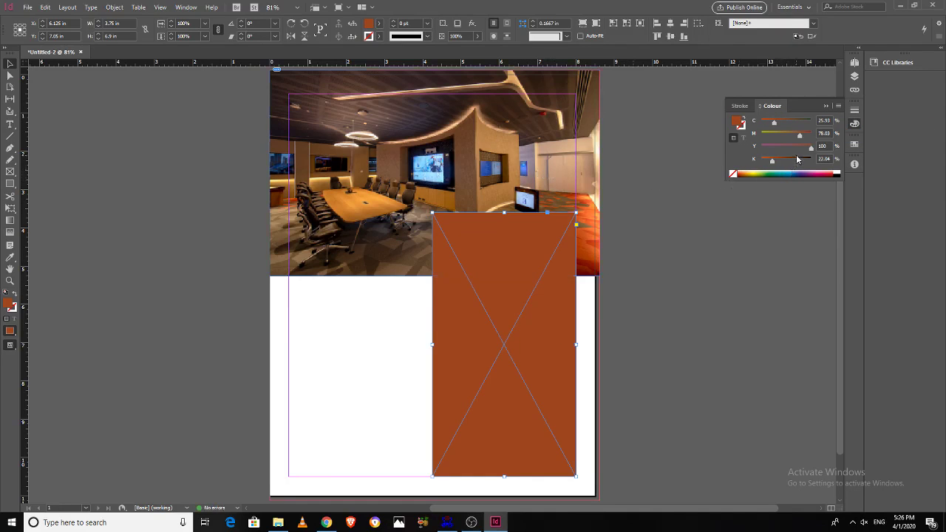
# Set the rectangle fill's black to 0% and magenta to 63%, and check the page in preview mode
pyautogui.click(772, 162)
pyautogui.moveTo(772, 161); pyautogui.dragTo(761, 162)
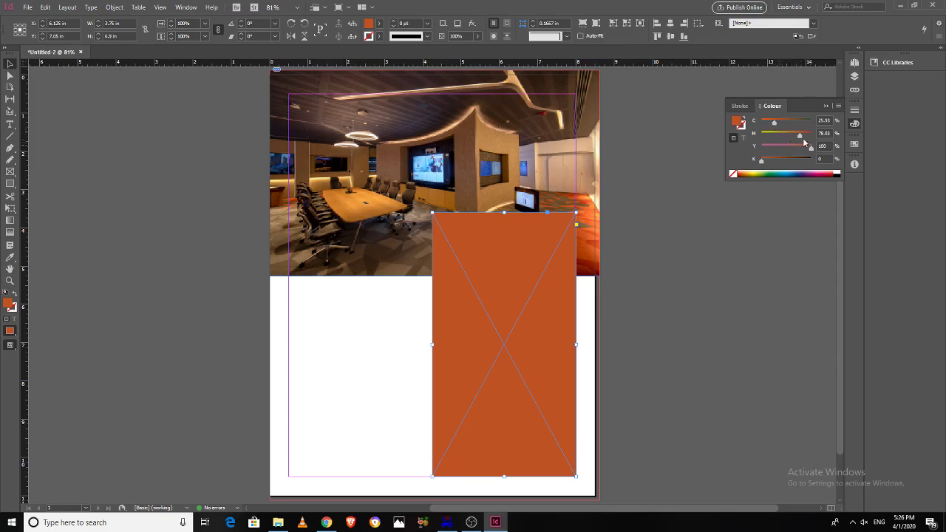
pyautogui.moveTo(800, 136); pyautogui.dragTo(793, 140)
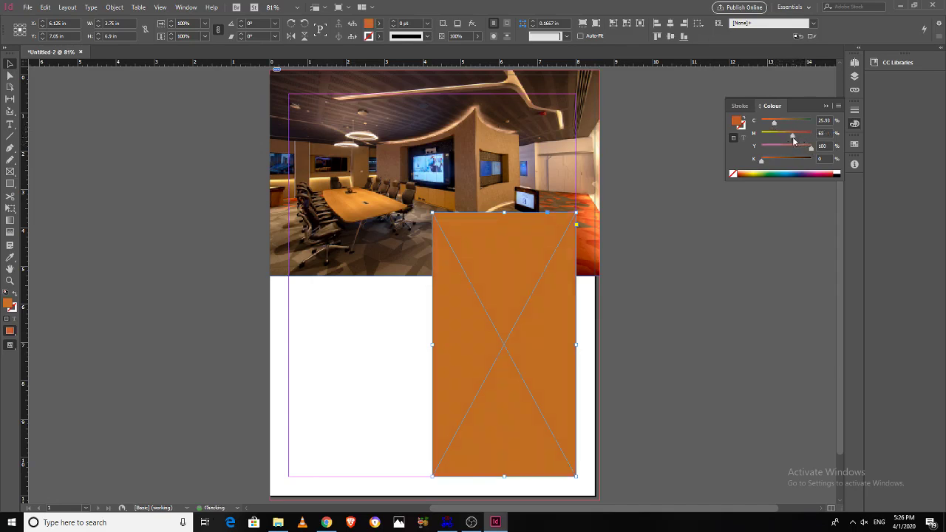
pyautogui.click(709, 282)
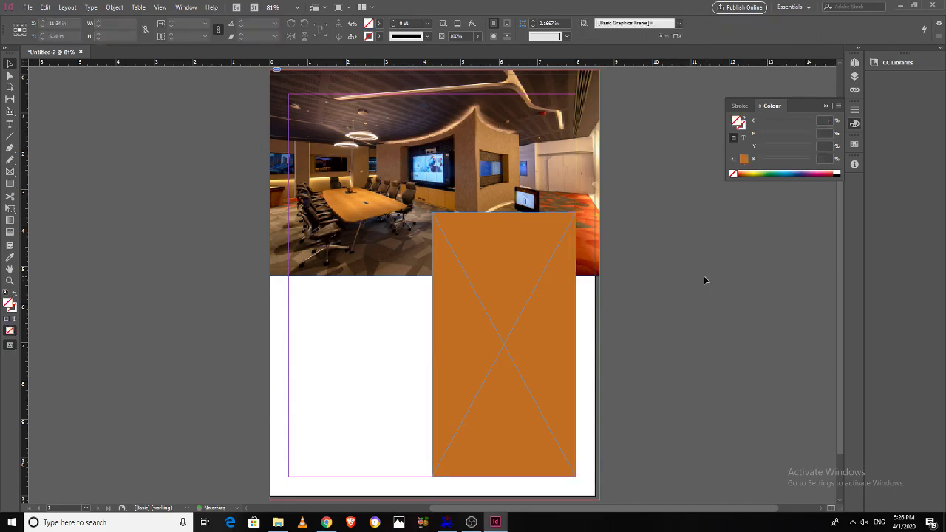
pyautogui.press('w')
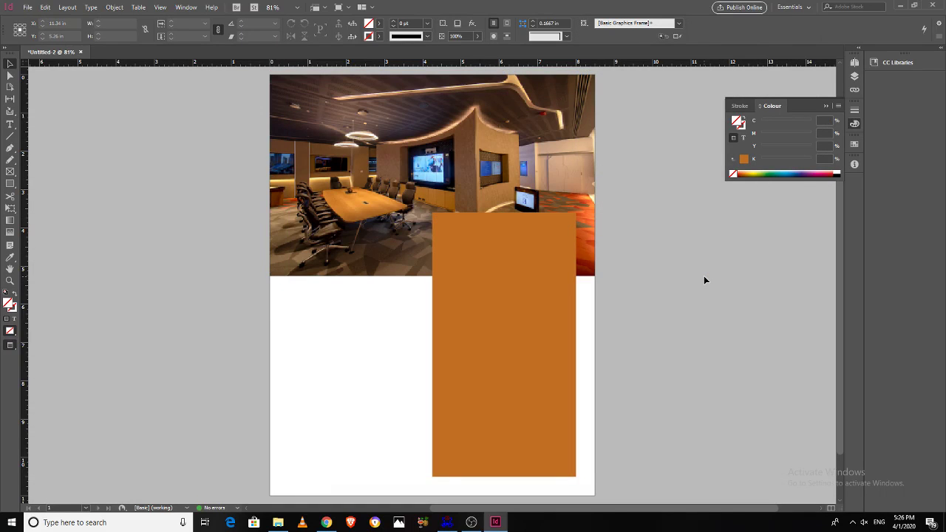
pyautogui.press('w')
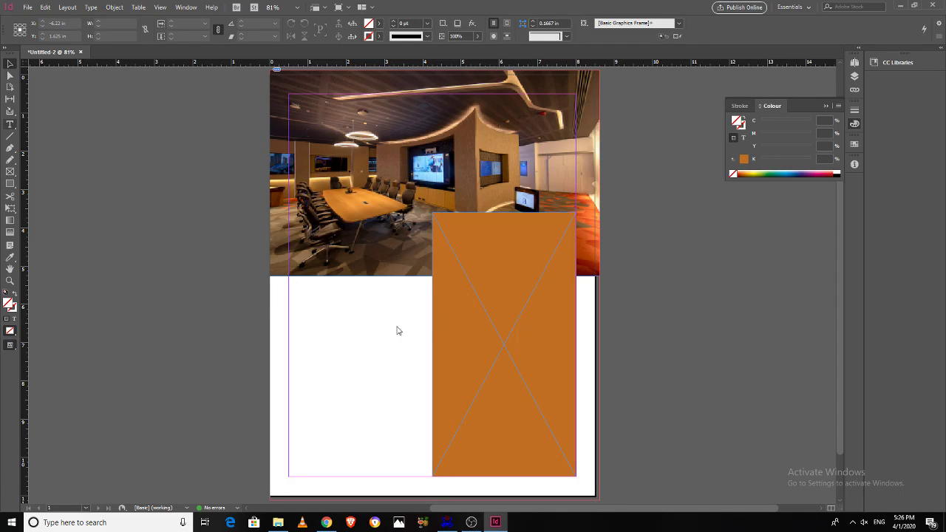
# Enter the text "Adobe Indesign CC", "Live Tutorial" and "Class - 1" on three lines inside the orange rectangle
pyautogui.press('t')
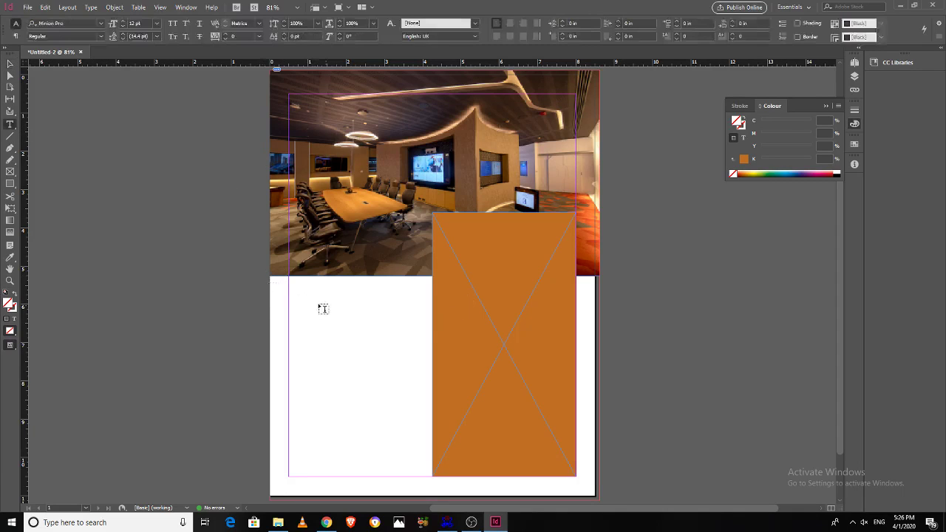
pyautogui.click(460, 262)
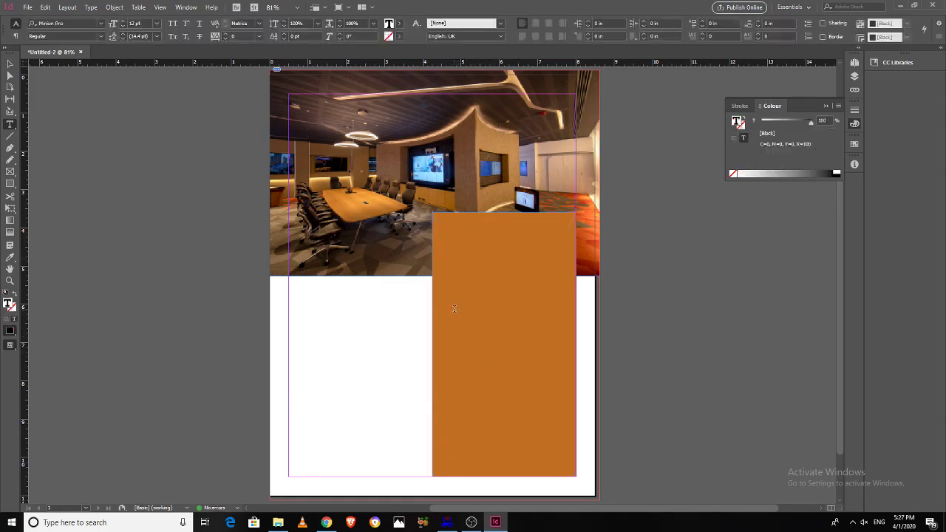
pyautogui.click(547, 311)
# Set all three lines of text in the orange rectangle to the Arial font in Black style
pyautogui.moveTo(465, 231); pyautogui.dragTo(424, 211)
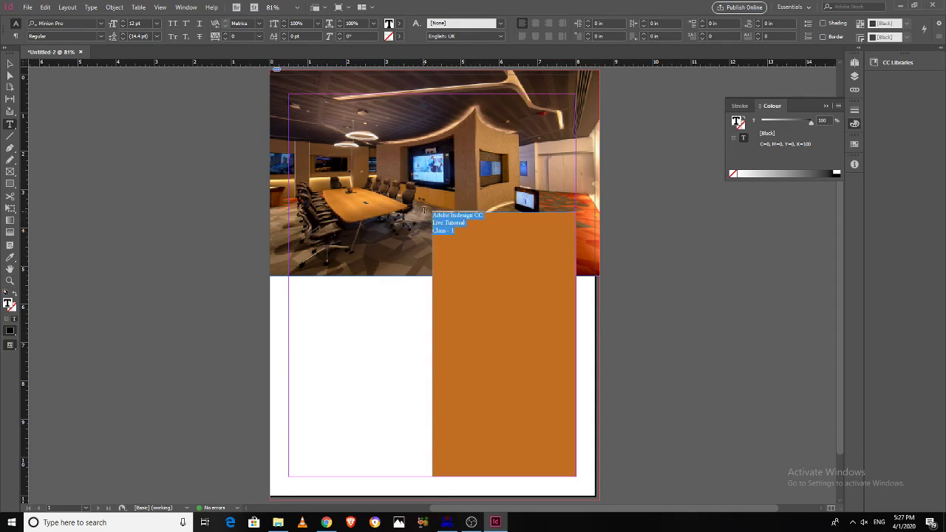
pyautogui.click(101, 22)
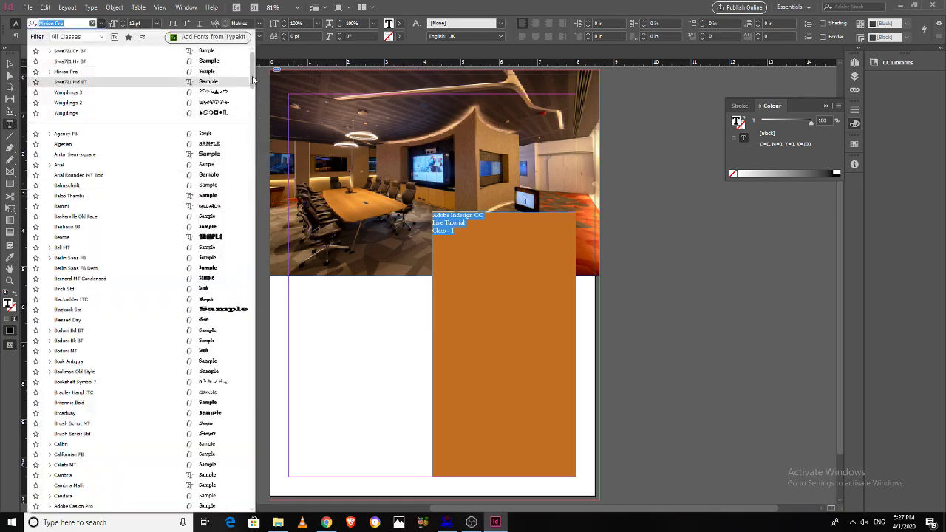
pyautogui.scroll(-1, 251, 98)
pyautogui.scroll(-10, 252, 98)
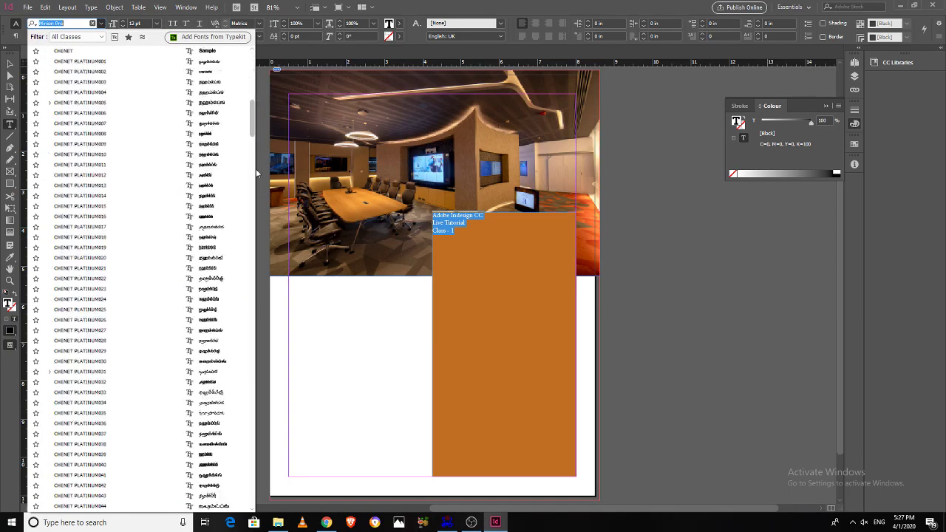
pyautogui.scroll(10, 259, 93)
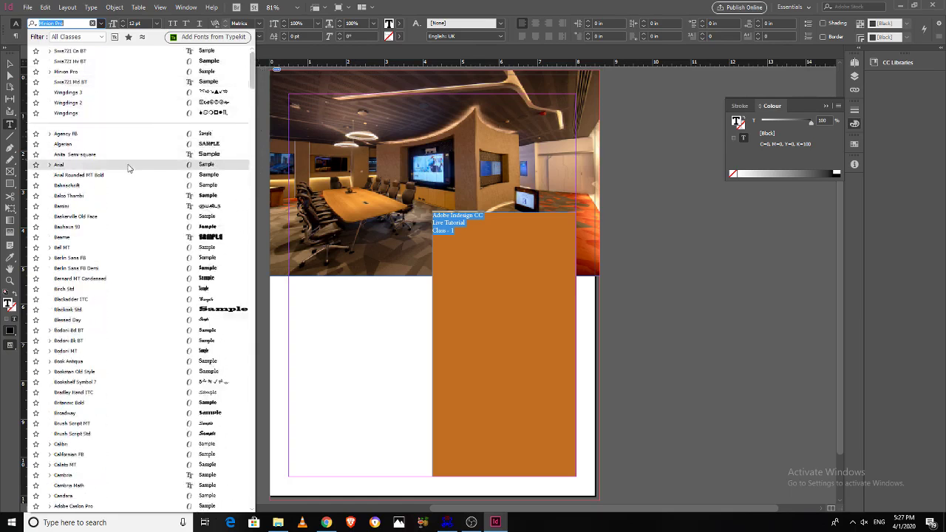
pyautogui.click(77, 164)
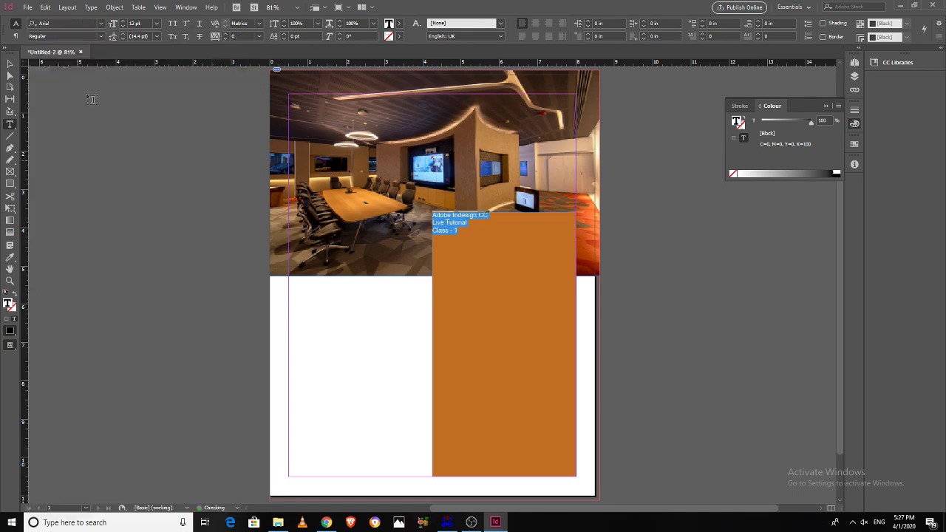
pyautogui.click(100, 36)
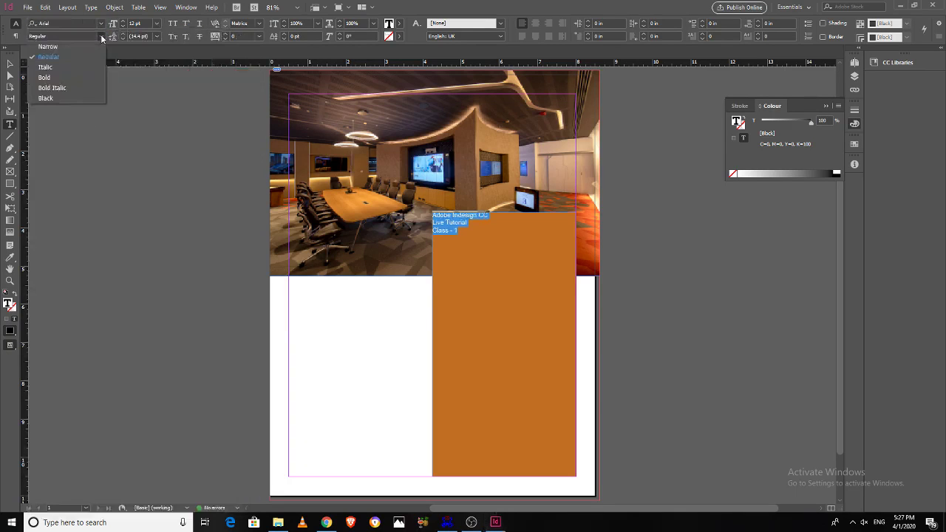
pyautogui.click(63, 97)
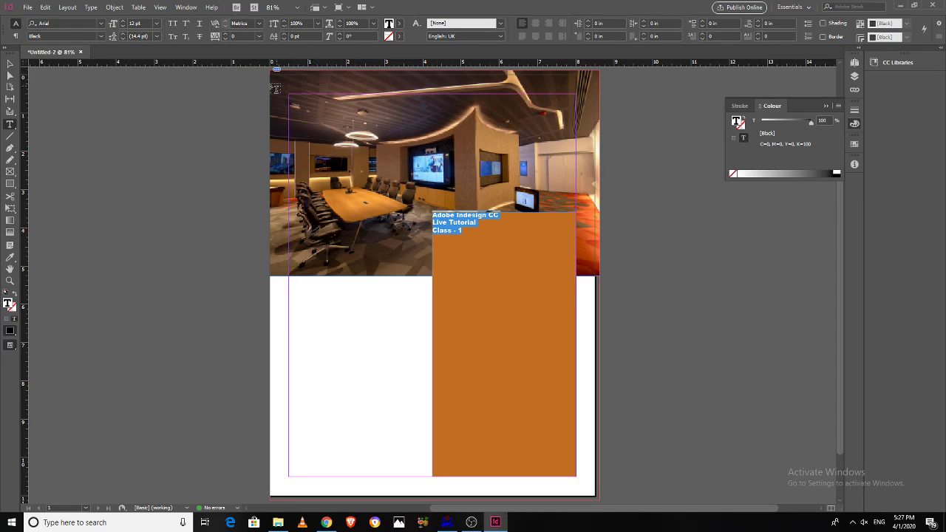
# Centre-align the three text lines and insert four blank lines above them in the rectangle
pyautogui.click(537, 25)
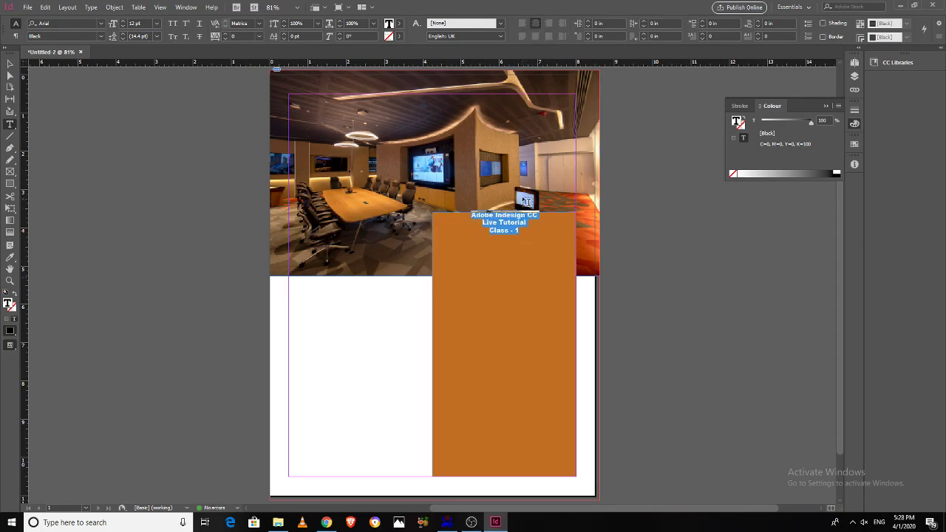
pyautogui.click(473, 215)
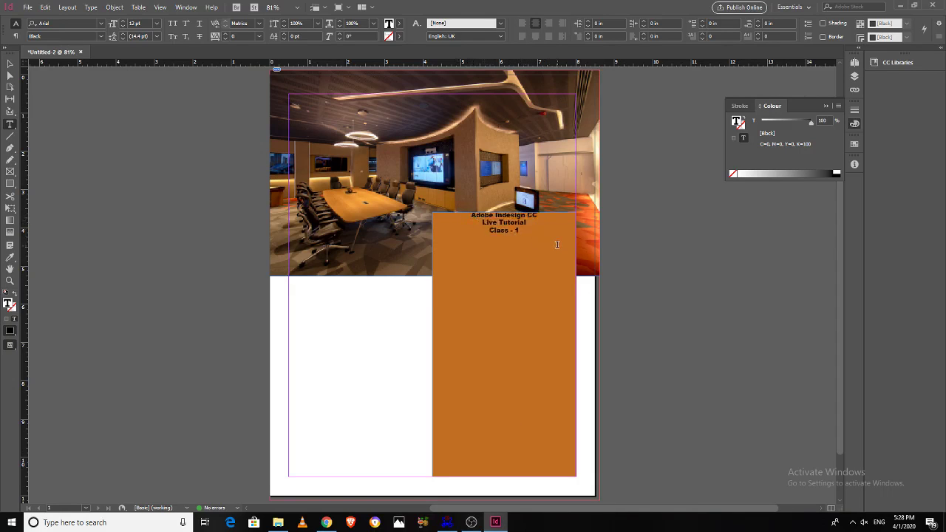
pyautogui.press('Return')
pyautogui.press('Return')
pyautogui.press('Return')
pyautogui.press('Return')
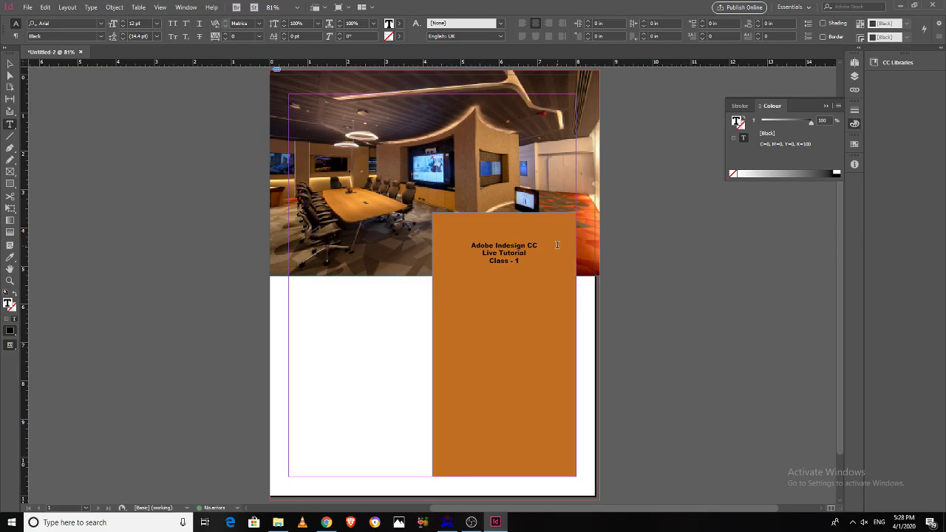
# Delete the four blank lines above the title text in the orange rectangle
pyautogui.press('BackSpace')
pyautogui.press('BackSpace')
pyautogui.press('BackSpace')
pyautogui.press('BackSpace')
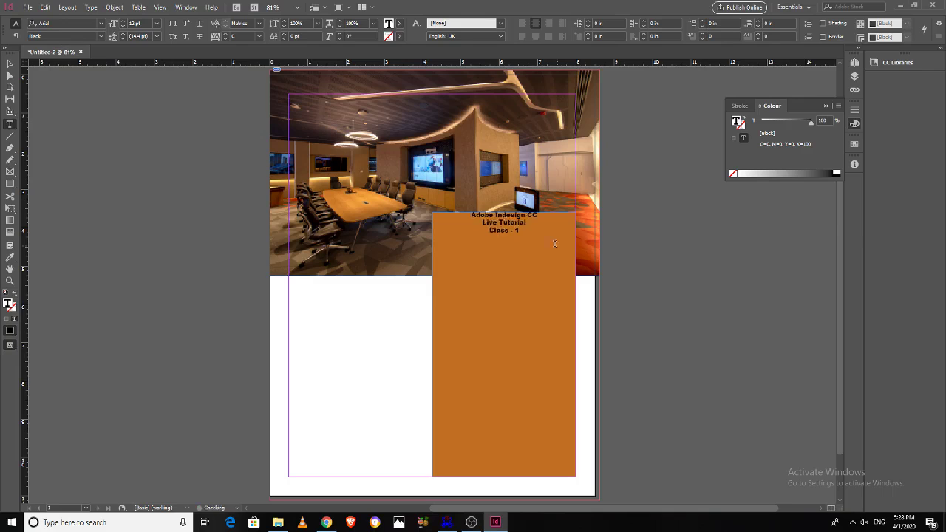
pyautogui.click(7, 64)
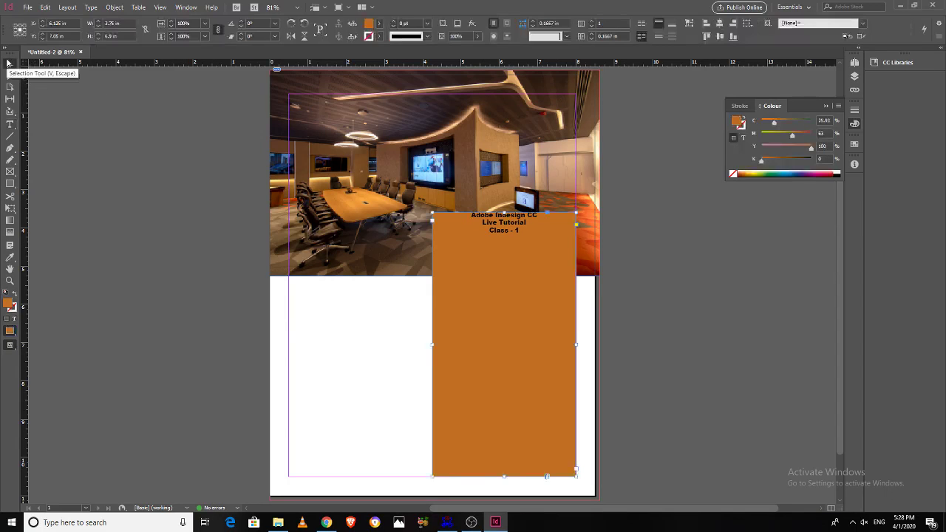
pyautogui.click(674, 258)
pyautogui.click(520, 248)
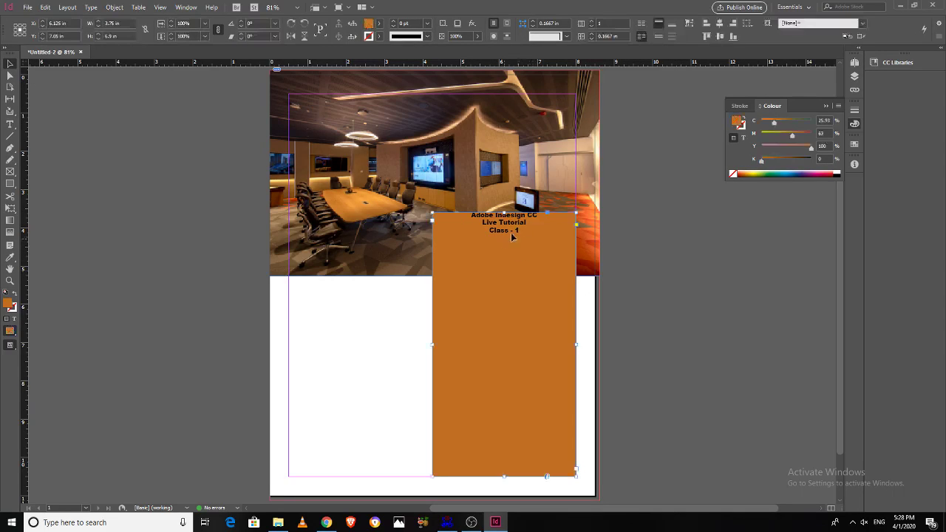
# Switch the colour of all the title text to CMYK and make it white
pyautogui.doubleClick(560, 233)
pyautogui.moveTo(530, 228); pyautogui.dragTo(473, 212)
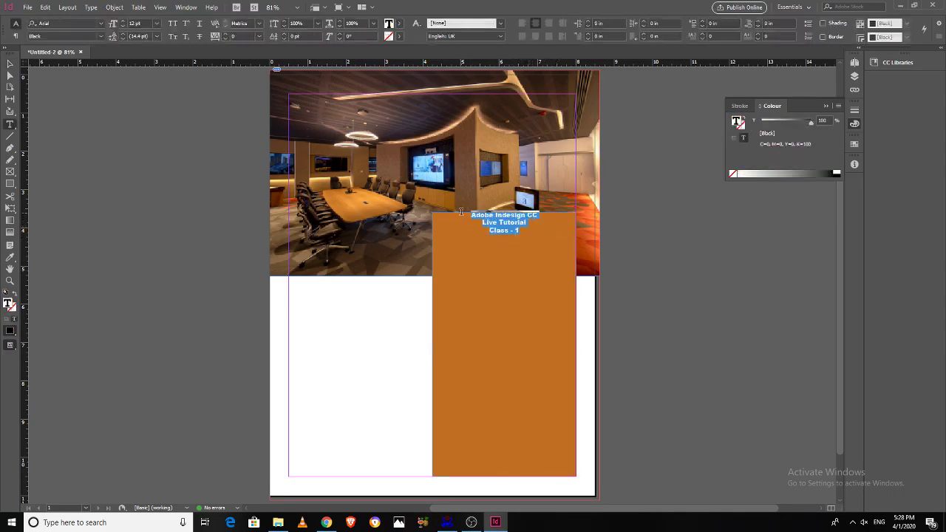
pyautogui.click(840, 106)
pyautogui.click(872, 134)
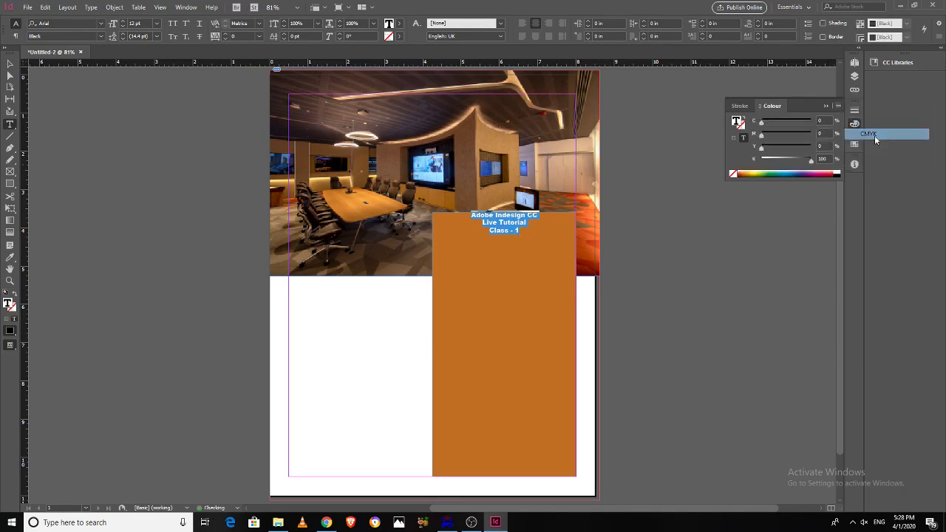
pyautogui.click(838, 171)
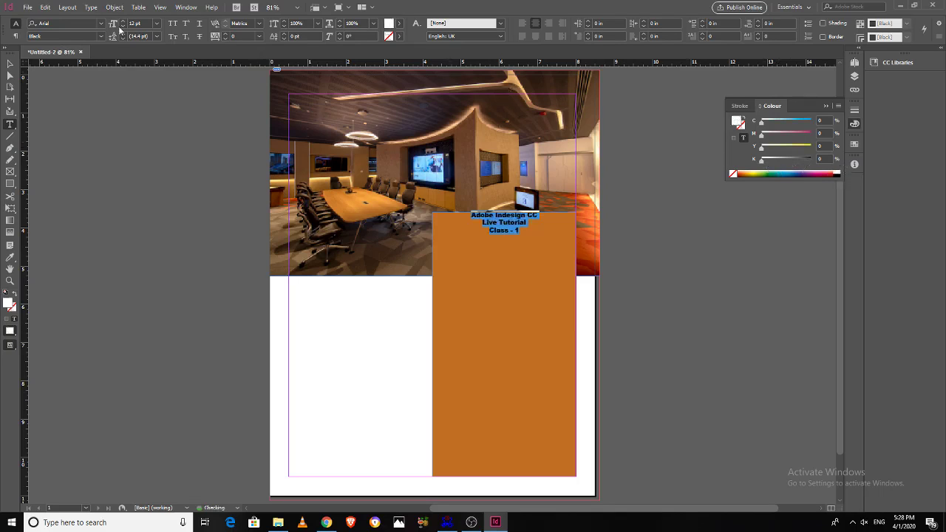
# Set the title text size to 36 pt and insert a line break between "Adobe" and "Indesign CC"
pyautogui.click(156, 23)
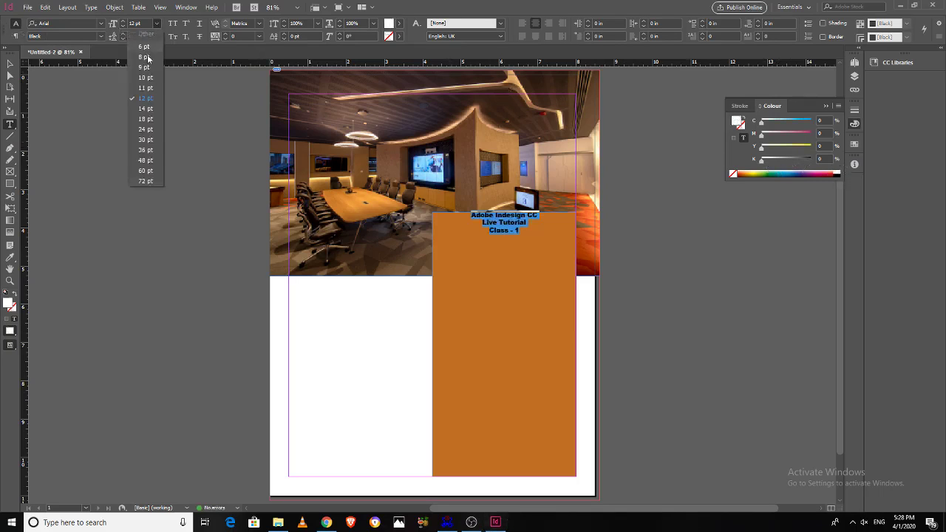
pyautogui.click(147, 152)
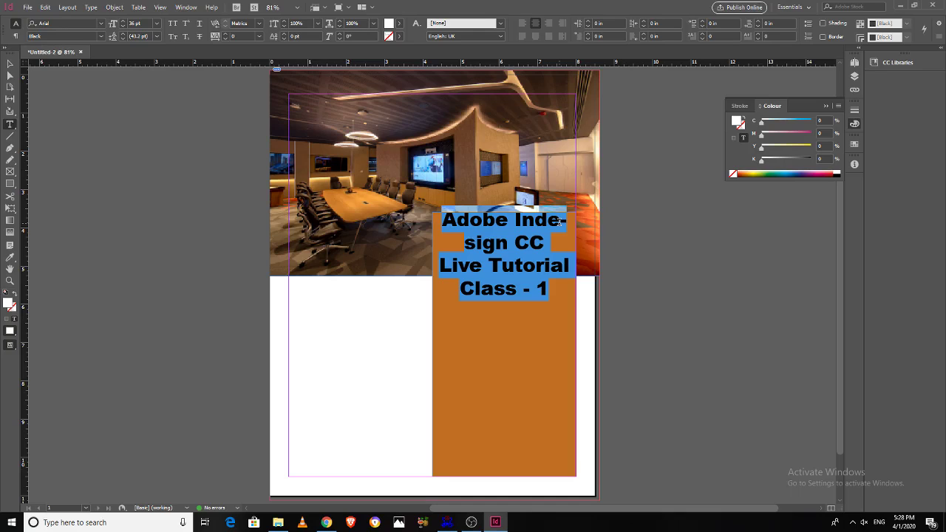
pyautogui.click(521, 222)
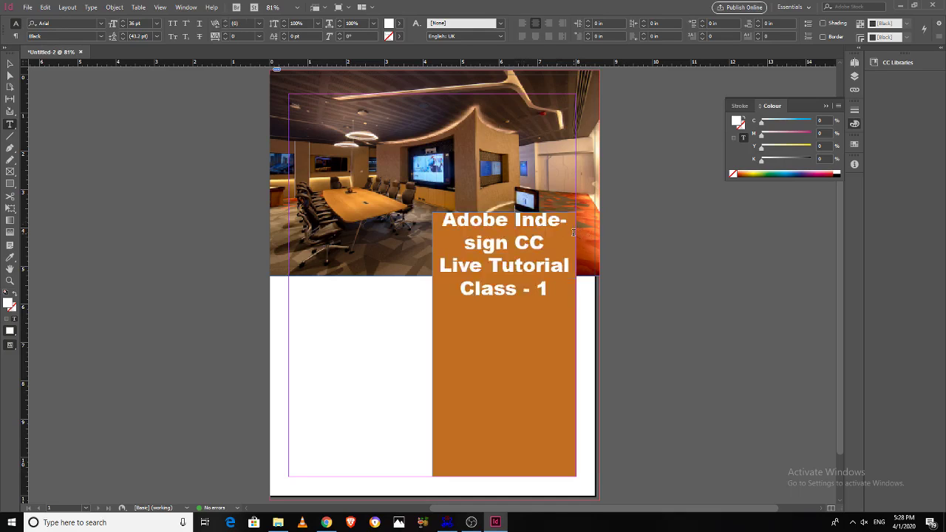
pyautogui.press('Return')
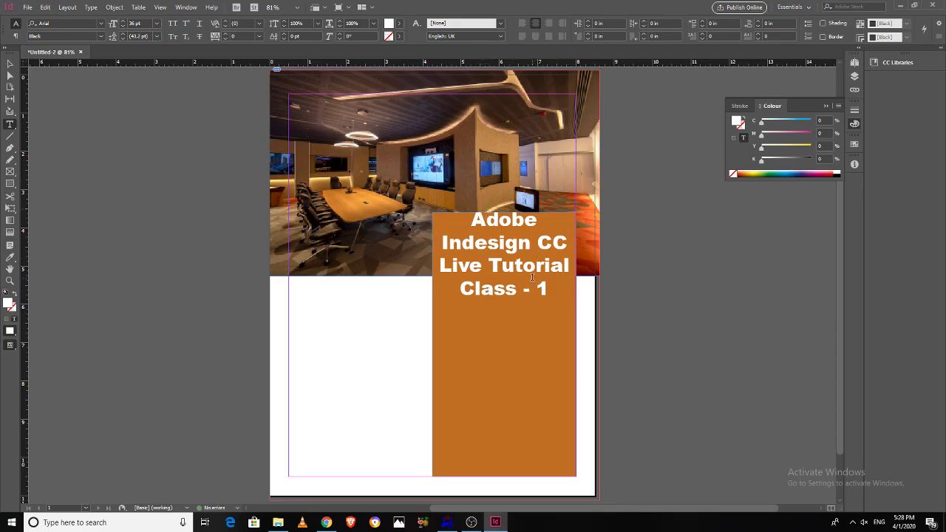
pyautogui.click(10, 64)
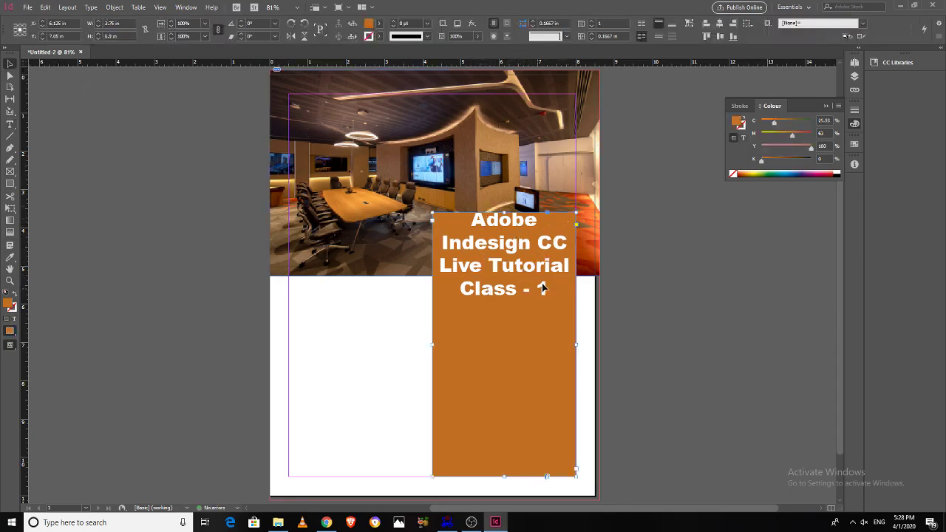
# Set the space before to 0.1875 in for all paragraphs of the title text
pyautogui.doubleClick(549, 287)
pyautogui.moveTo(549, 287); pyautogui.dragTo(472, 218)
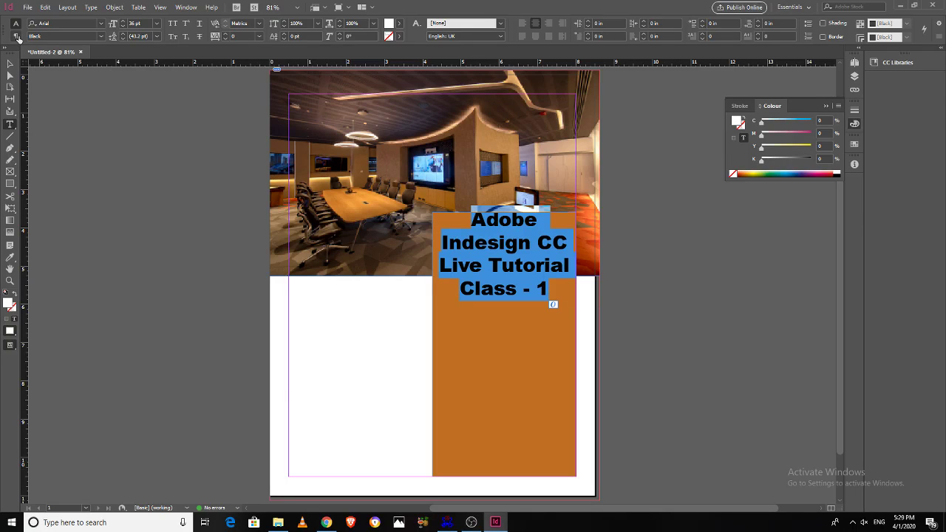
pyautogui.click(16, 35)
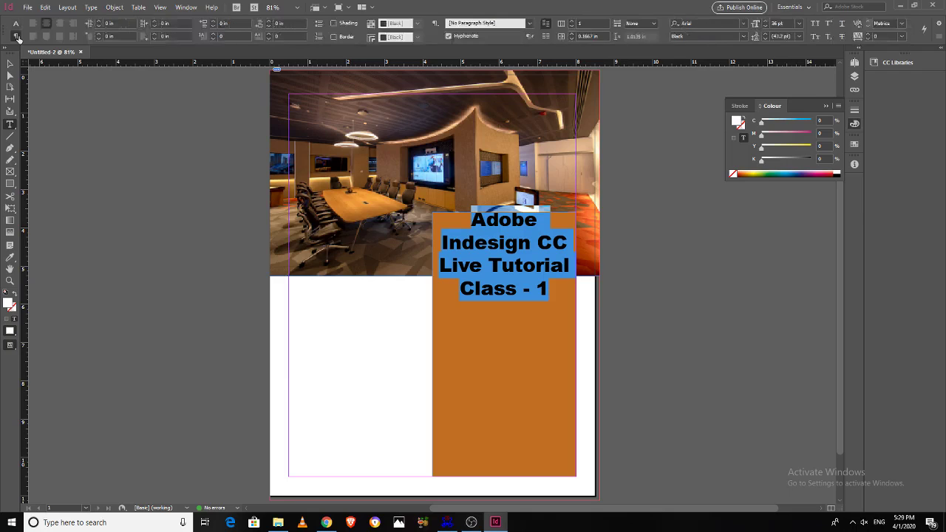
pyautogui.click(214, 22)
pyautogui.click(214, 22)
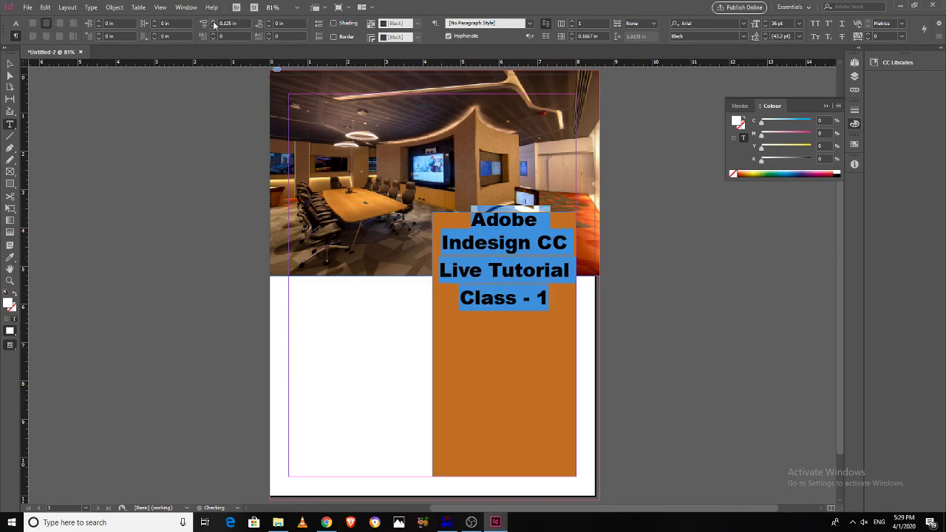
pyautogui.click(213, 22)
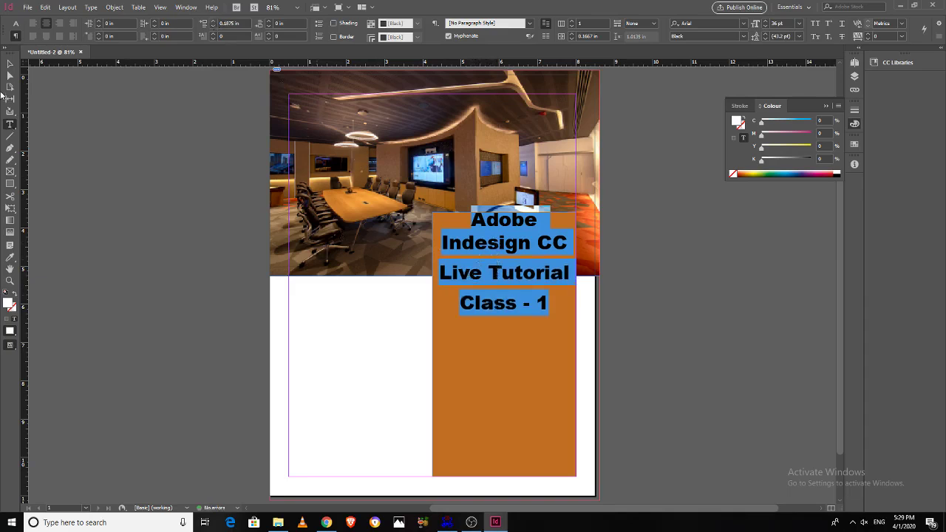
pyautogui.click(10, 64)
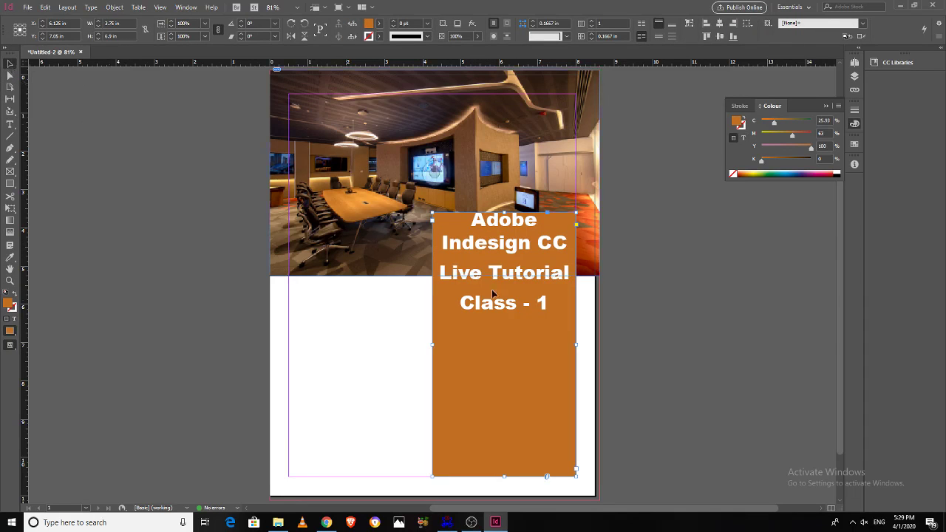
pyautogui.click(656, 349)
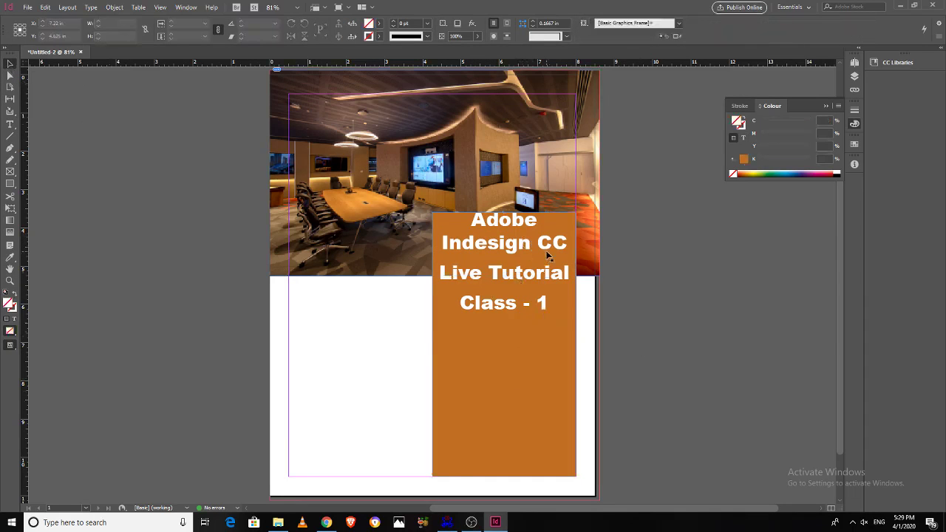
# Set the orange text frame's vertical justification to Centre with preview on, and check the page in preview mode
pyautogui.click(509, 406)
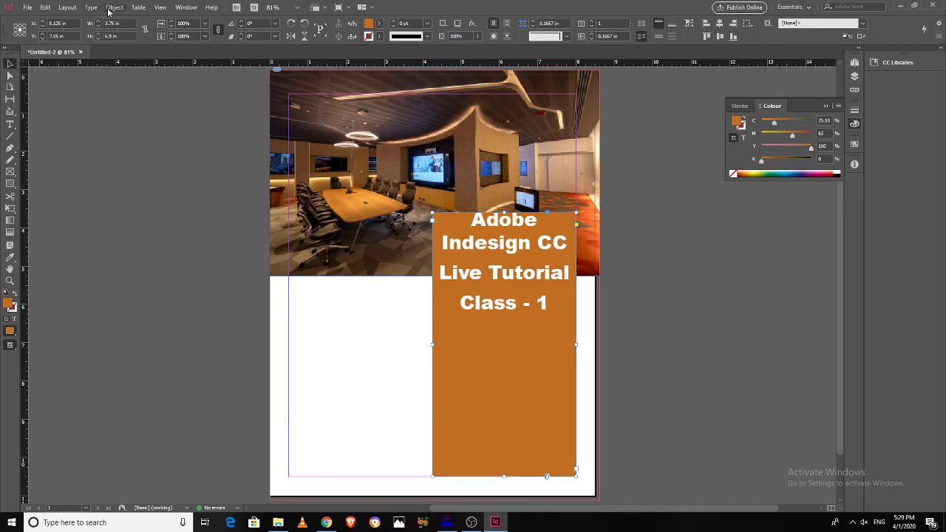
pyautogui.click(109, 9)
pyautogui.moveTo(91, 9)
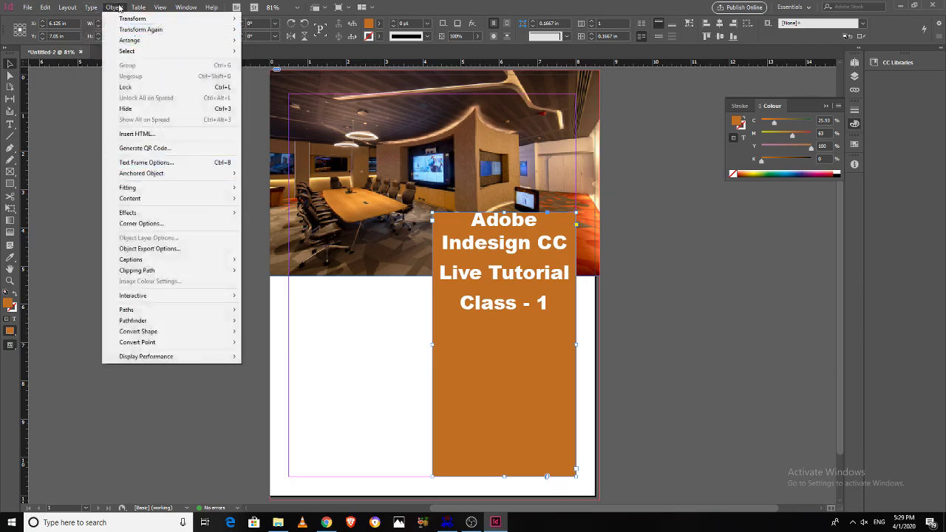
pyautogui.click(187, 168)
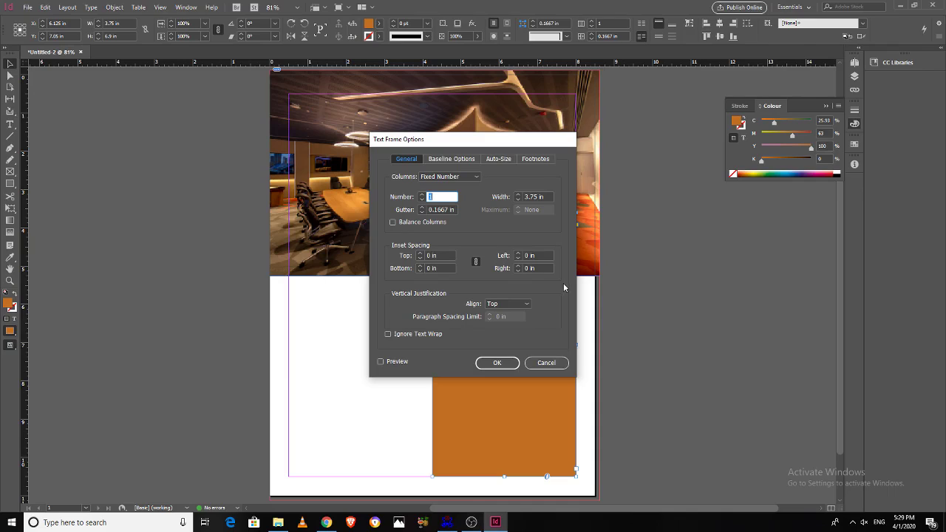
pyautogui.click(528, 304)
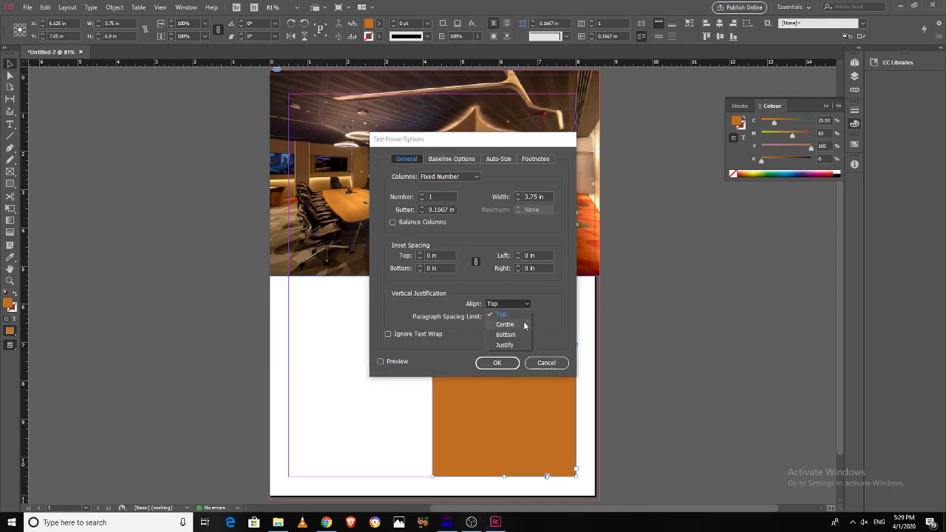
pyautogui.click(505, 324)
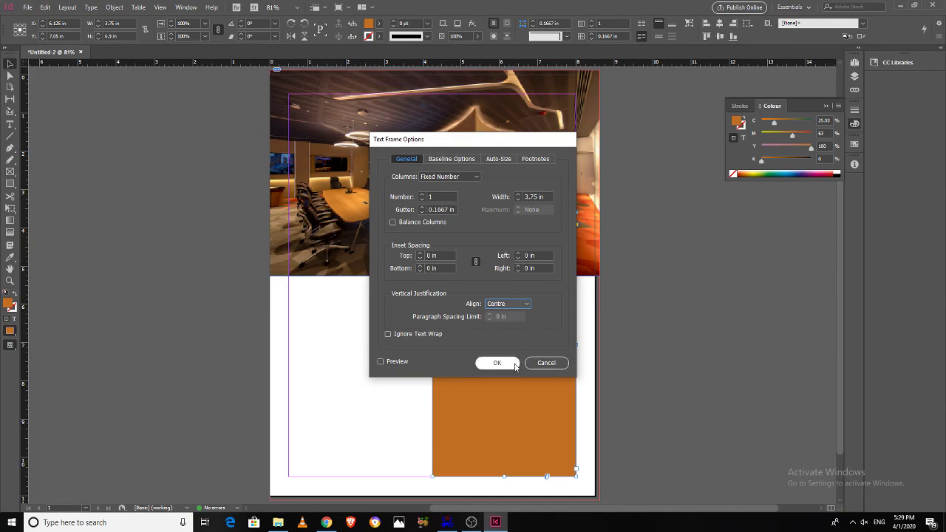
pyautogui.click(381, 361)
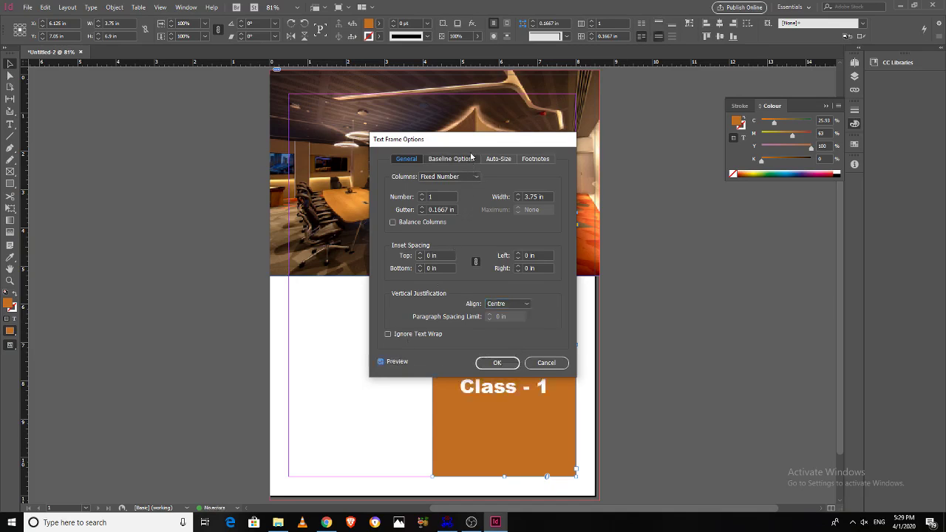
pyautogui.moveTo(477, 140); pyautogui.dragTo(297, 123)
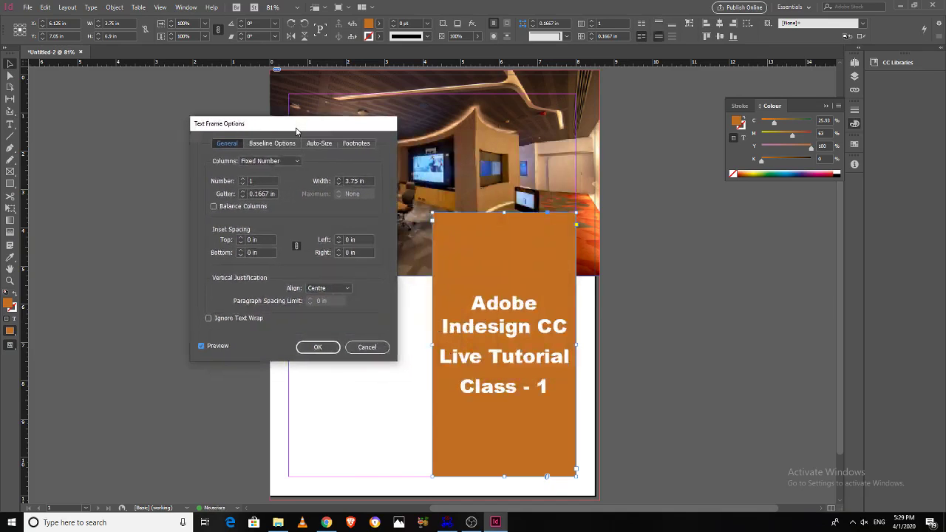
pyautogui.click(319, 347)
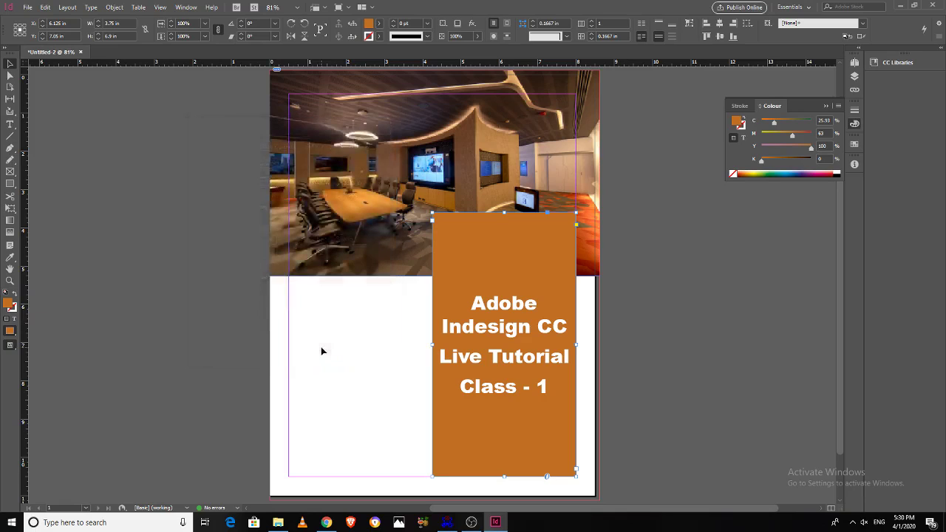
pyautogui.click(632, 386)
pyautogui.press('w')
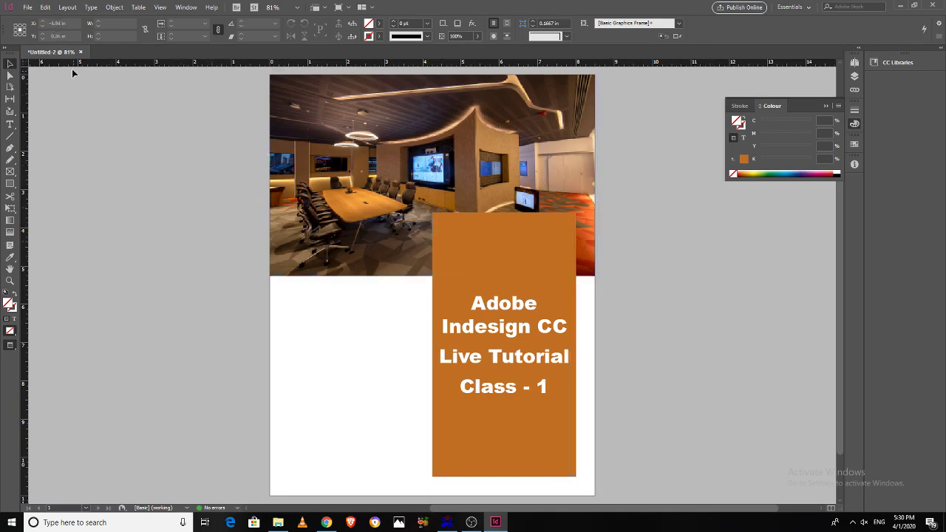
# Save the document as "Indesign CC Class - 1" in the Tutorial folder on the Photos (G:) drive
pyautogui.click(28, 6)
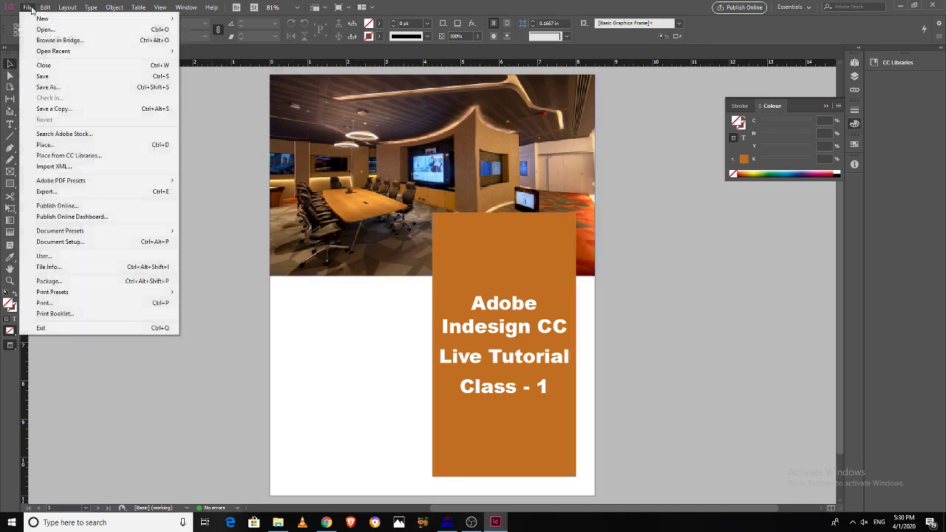
pyautogui.click(49, 77)
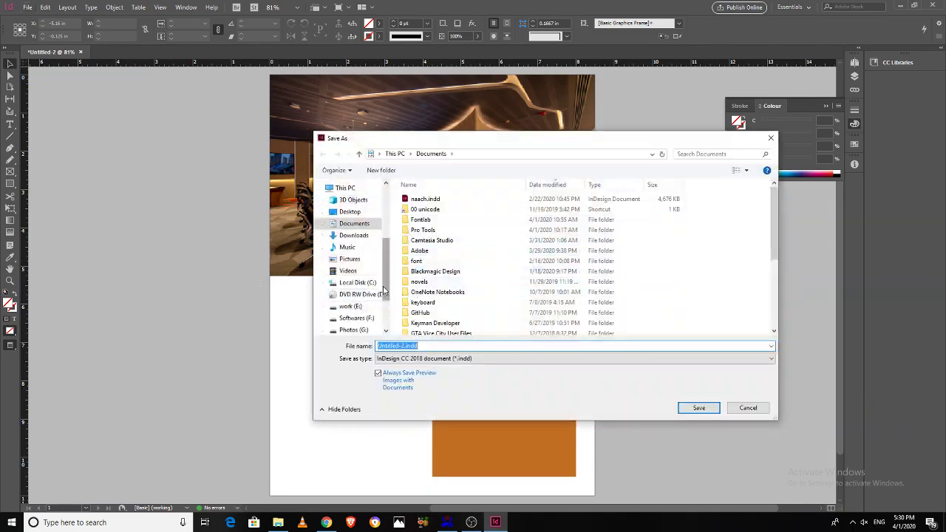
pyautogui.scroll(-2, 384, 296)
pyautogui.click(354, 267)
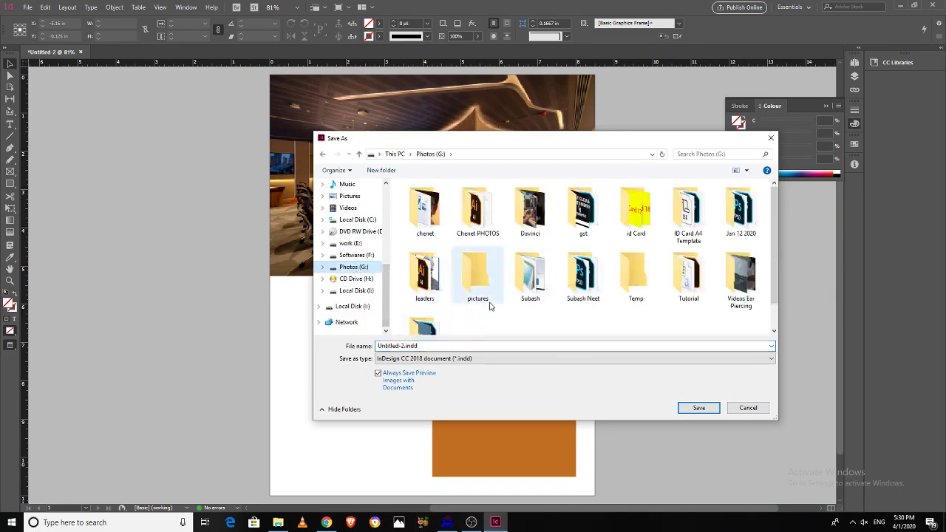
pyautogui.doubleClick(693, 294)
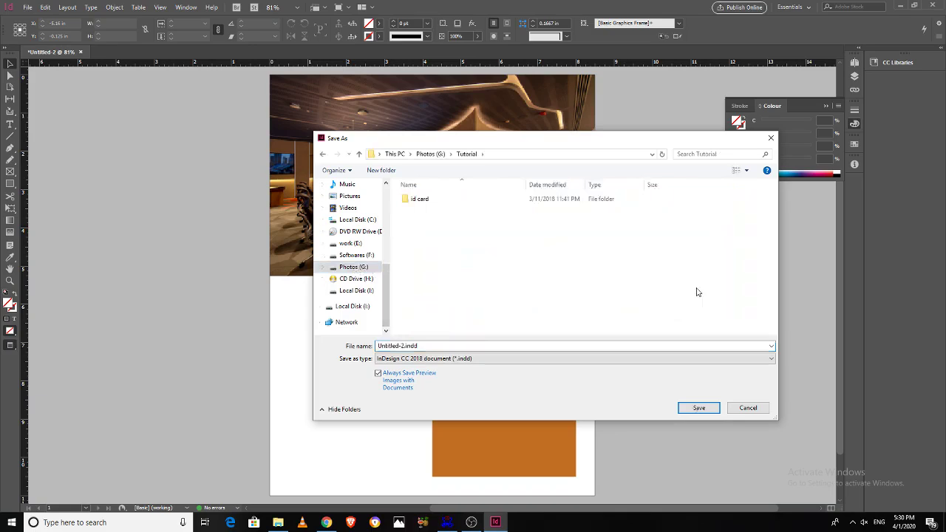
pyautogui.doubleClick(418, 345)
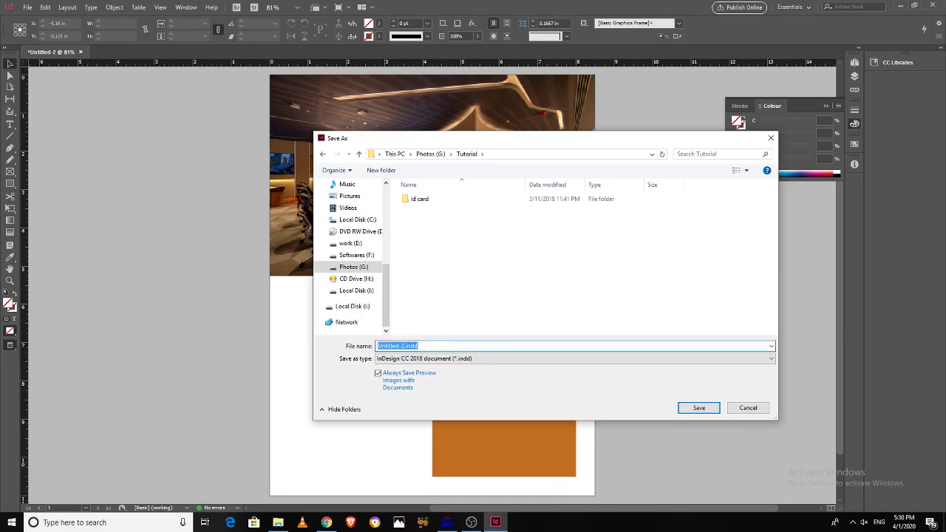
pyautogui.write('Indesign CC Cla')
pyautogui.write('ss - 1')
pyautogui.click(706, 410)
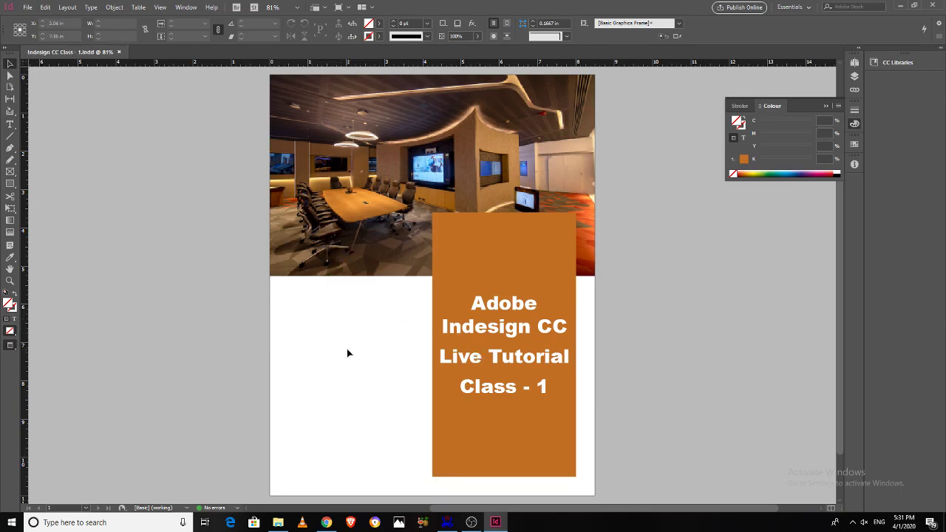
# Toggle between normal and preview mode to compare the page with and without guides
pyautogui.press('w')
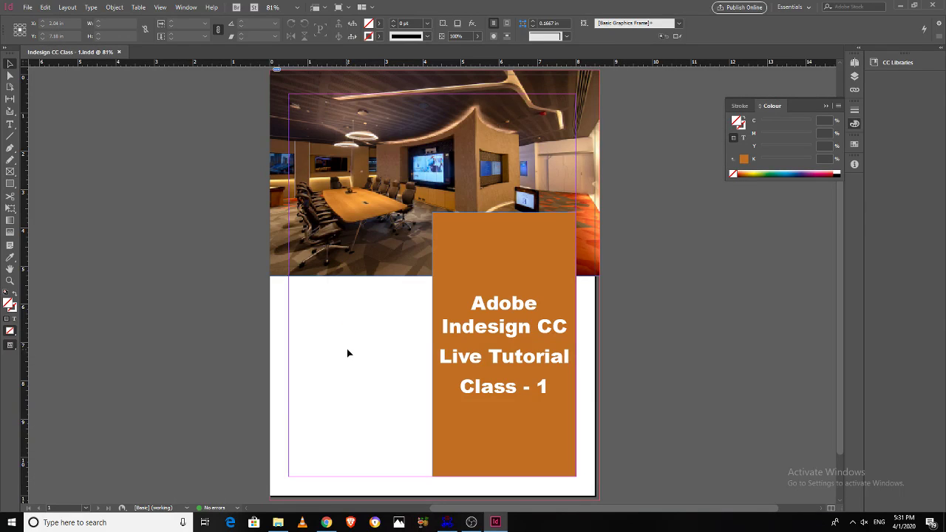
pyautogui.press('w')
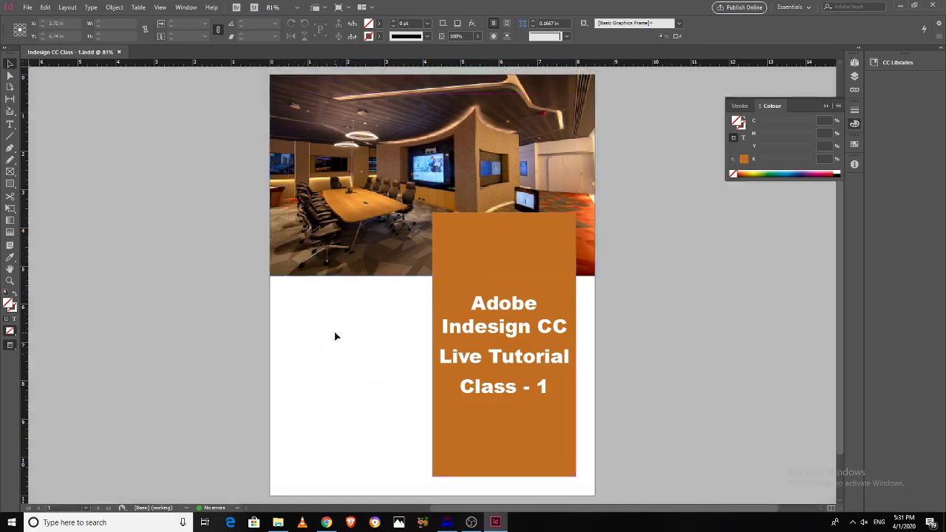
pyautogui.press('w')
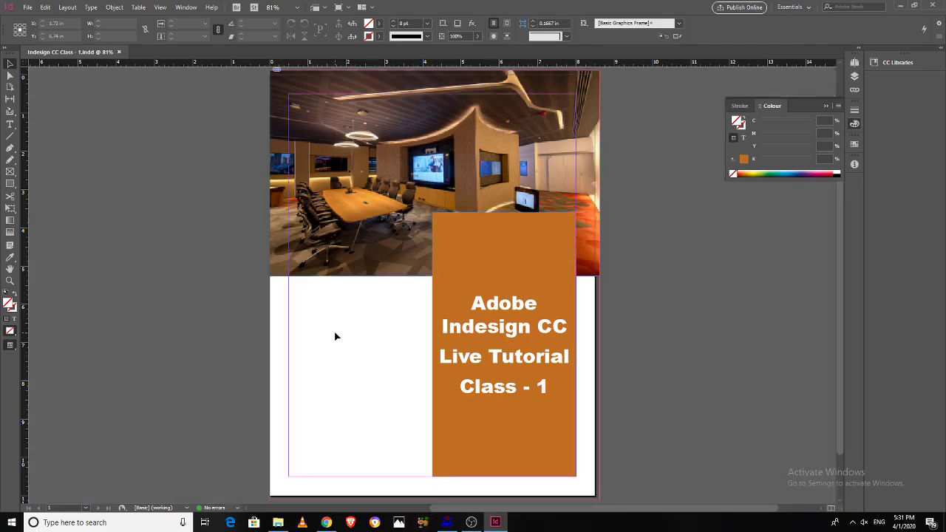
# Display the page in preview mode and inspect the orange title block and its surroundings up close, from heading to lower edge
pyautogui.press('w')
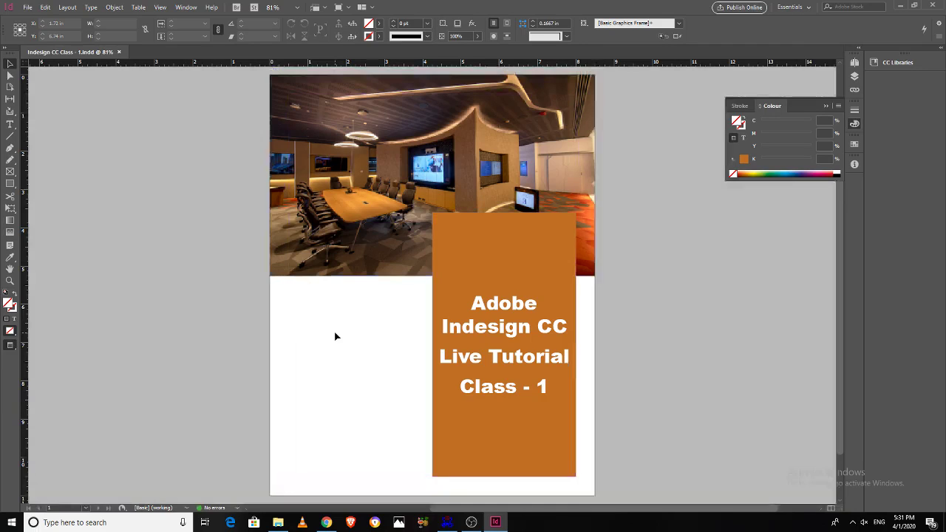
pyautogui.press('w')
pyautogui.press('w')
pyautogui.click(9, 281)
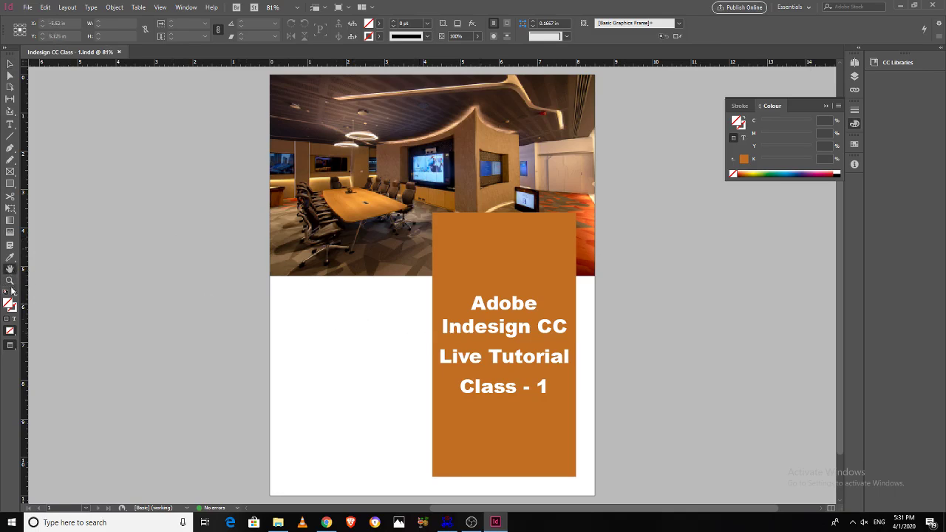
pyautogui.moveTo(431, 222); pyautogui.dragTo(592, 351)
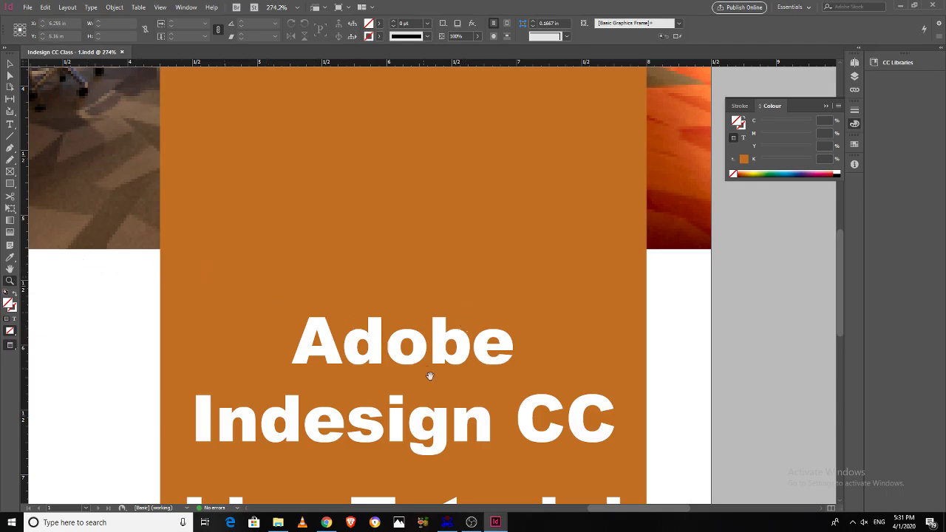
pyautogui.moveTo(441, 441); pyautogui.dragTo(441, 286)
pyautogui.moveTo(380, 448); pyautogui.dragTo(463, 278)
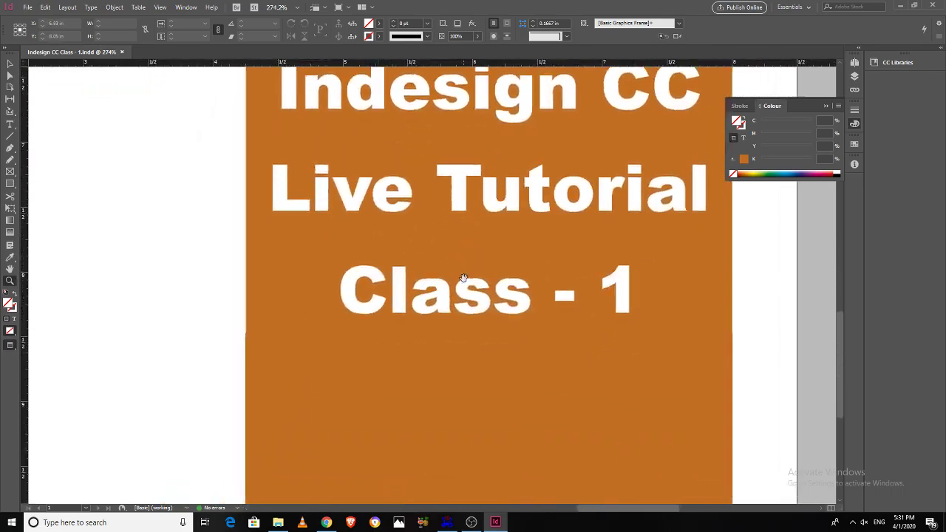
pyautogui.moveTo(330, 414); pyautogui.dragTo(276, 378)
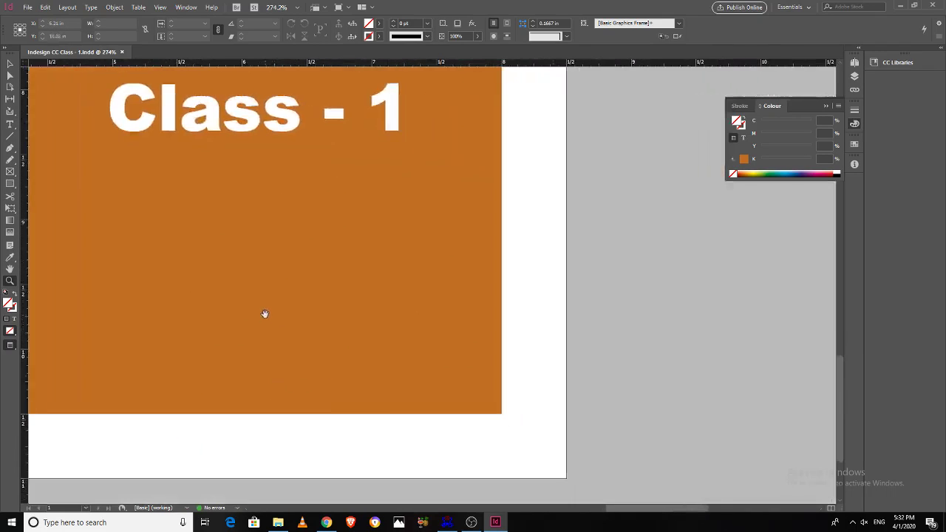
pyautogui.hscroll(-4, 435, 317)
pyautogui.scroll(10, 435, 317)
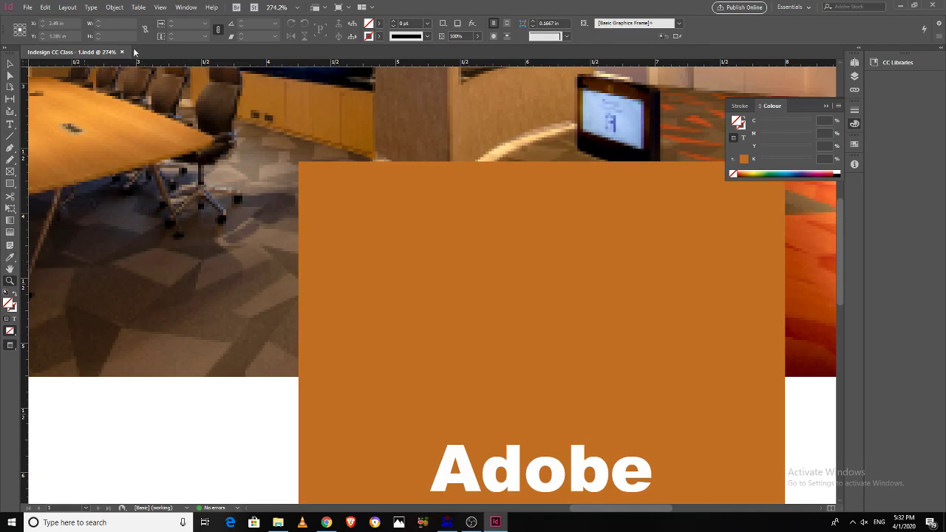
# Fit the whole page in the window and return to the Selection tool
pyautogui.click(160, 8)
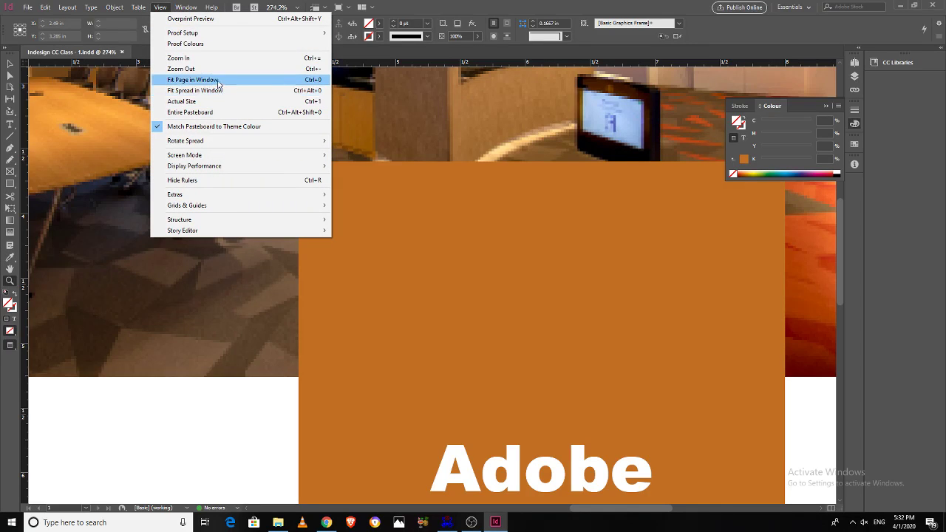
pyautogui.click(193, 80)
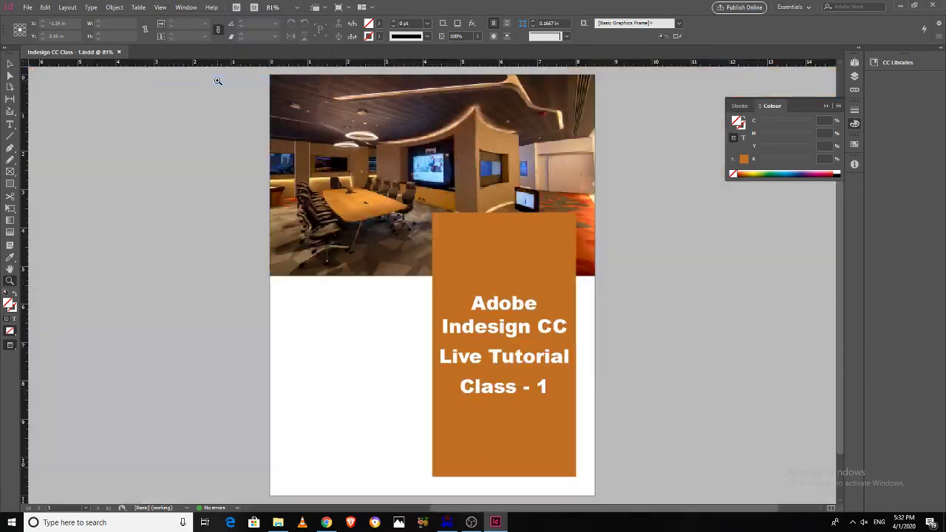
pyautogui.press('v')
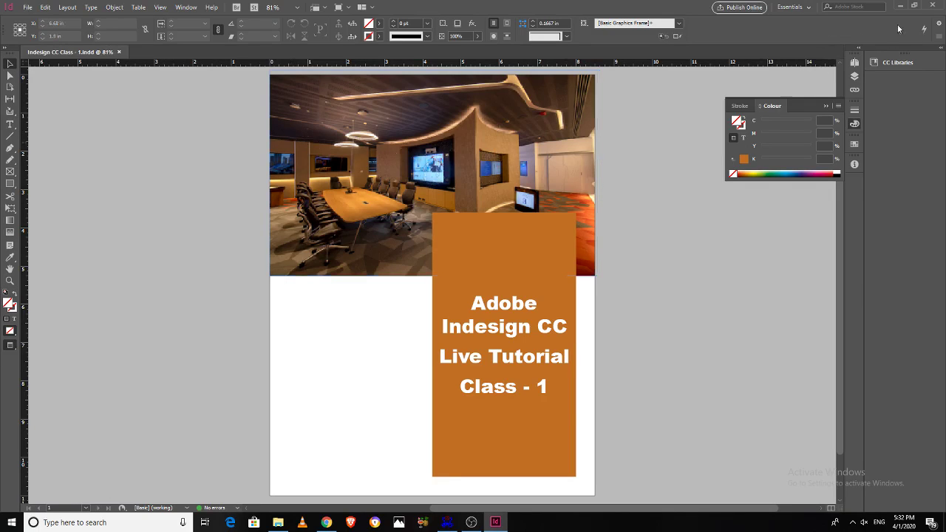
# Restore the InDesign window from full screen and narrow it to a little over half the screen width
pyautogui.click(917, 10)
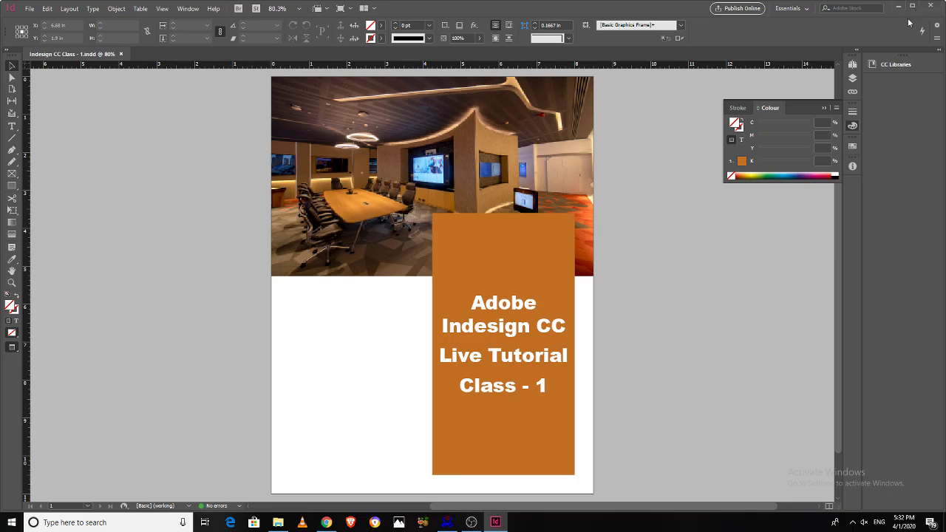
pyautogui.moveTo(935, 37); pyautogui.dragTo(542, 38)
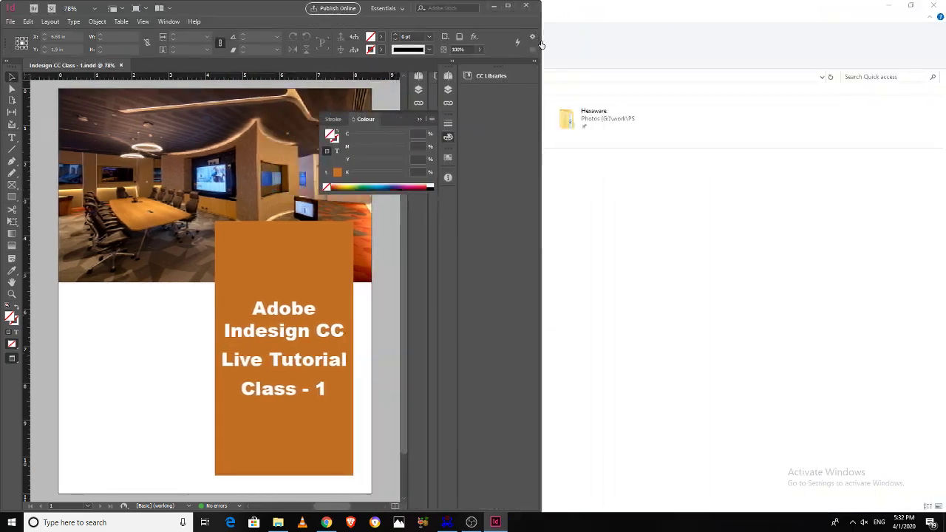
# Switch to the "Indesign Tutorial - Tamil" live stream page in Chrome and raise the speaker volume to 40
pyautogui.click(327, 522)
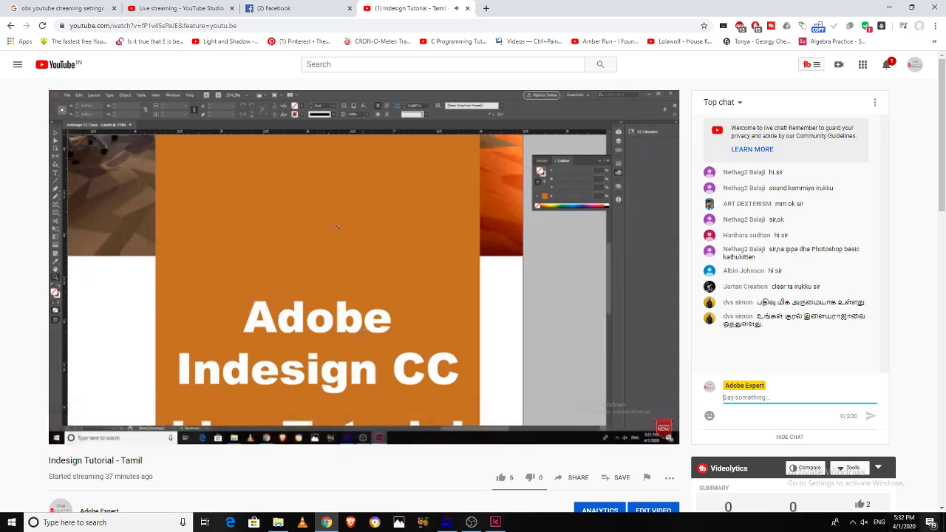
pyautogui.click(863, 522)
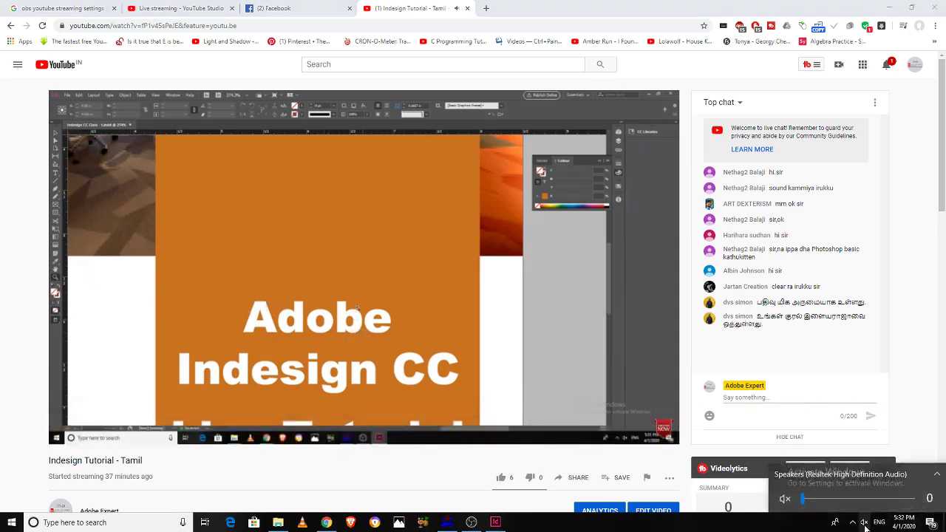
pyautogui.moveTo(824, 503); pyautogui.dragTo(848, 502)
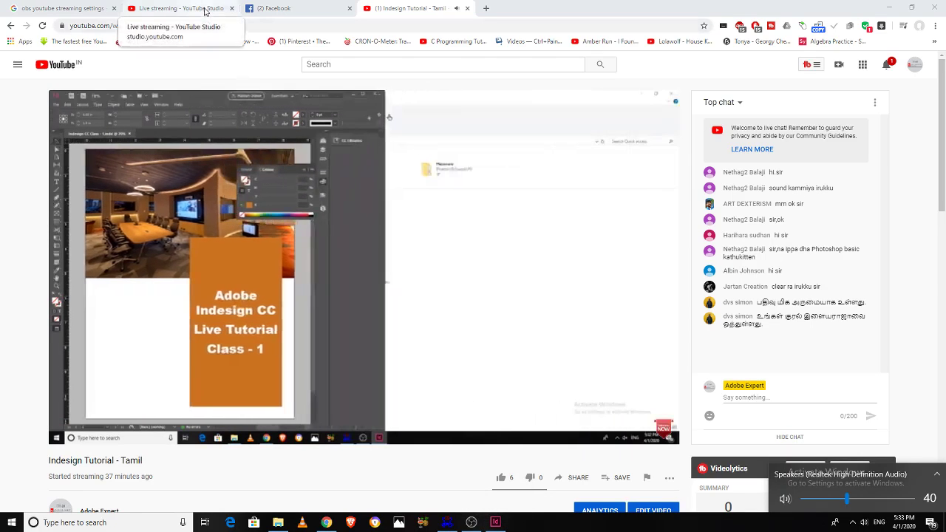
# Check the stream's status in the YouTube Studio live dashboard and return to the stream page to read the chat
pyautogui.click(203, 10)
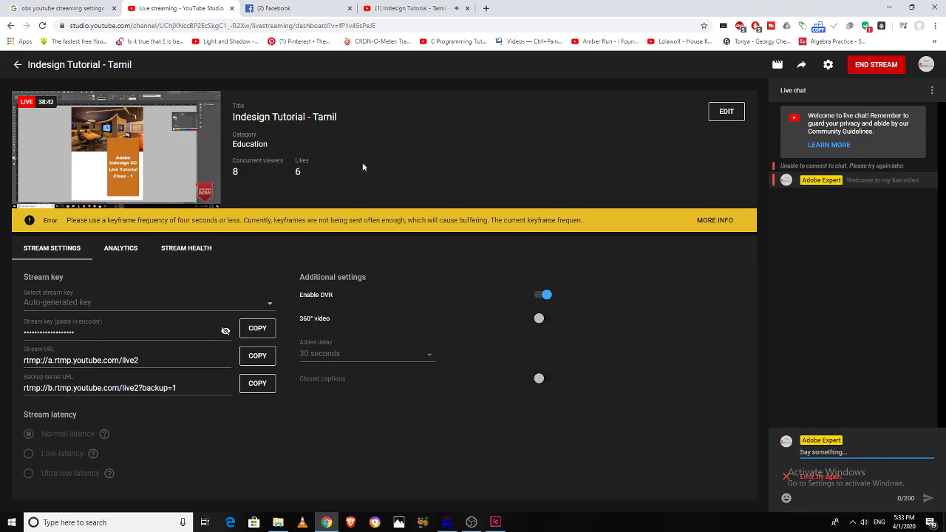
pyautogui.click(403, 10)
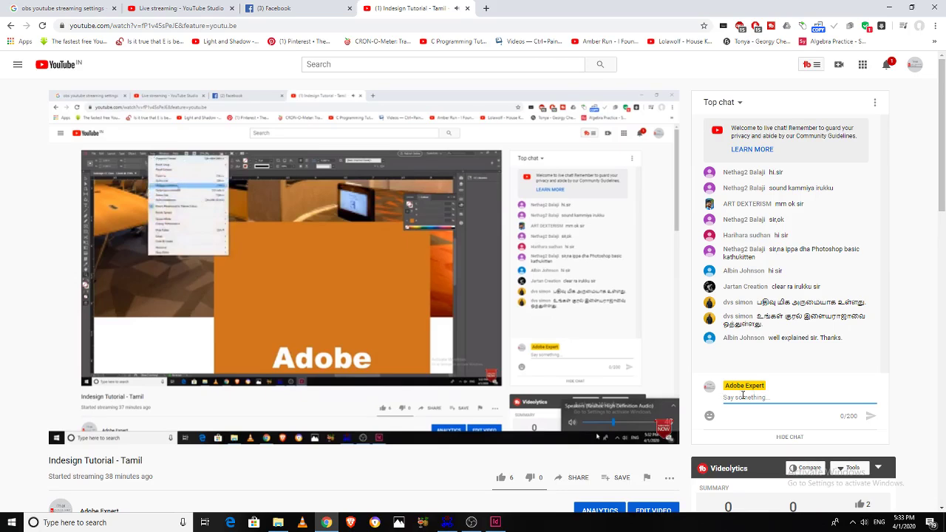
# Switch to OBS Studio, preview the available scenes and transition the live output to Scene 3
pyautogui.click(470, 522)
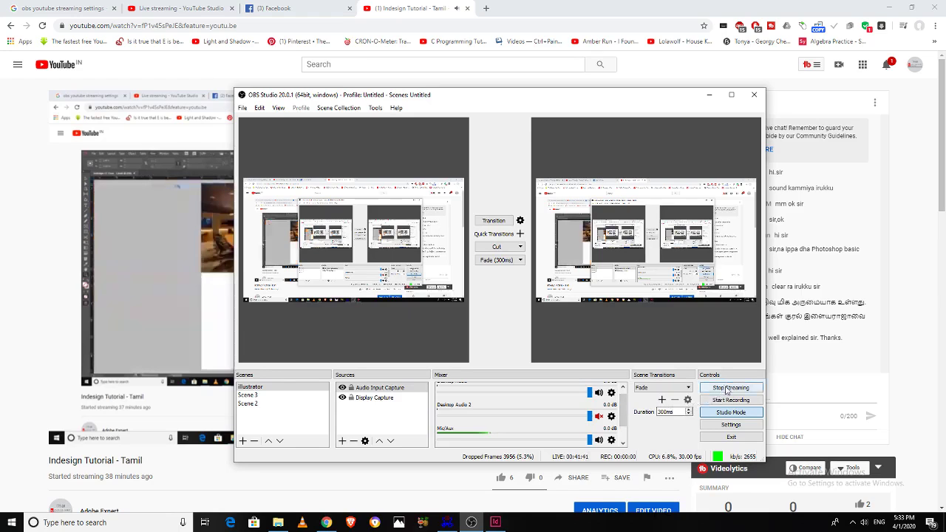
pyautogui.click(251, 404)
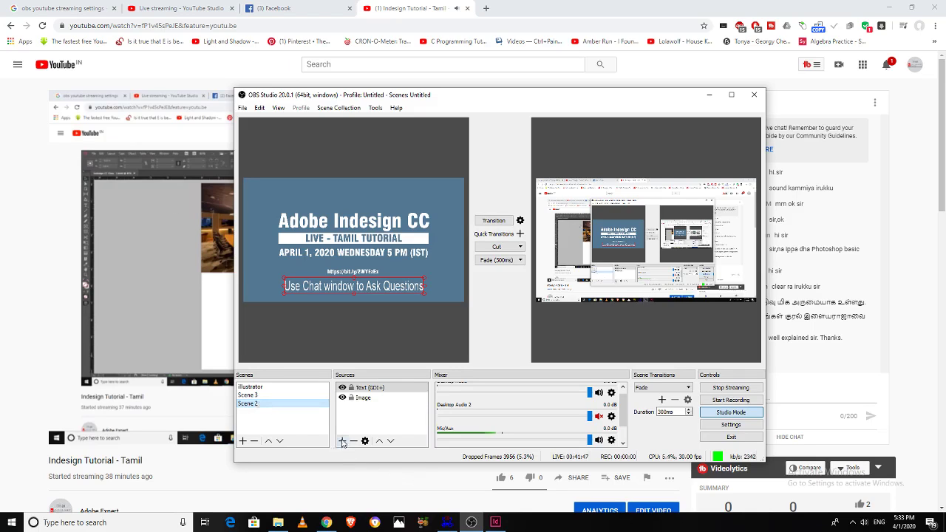
pyautogui.click(264, 392)
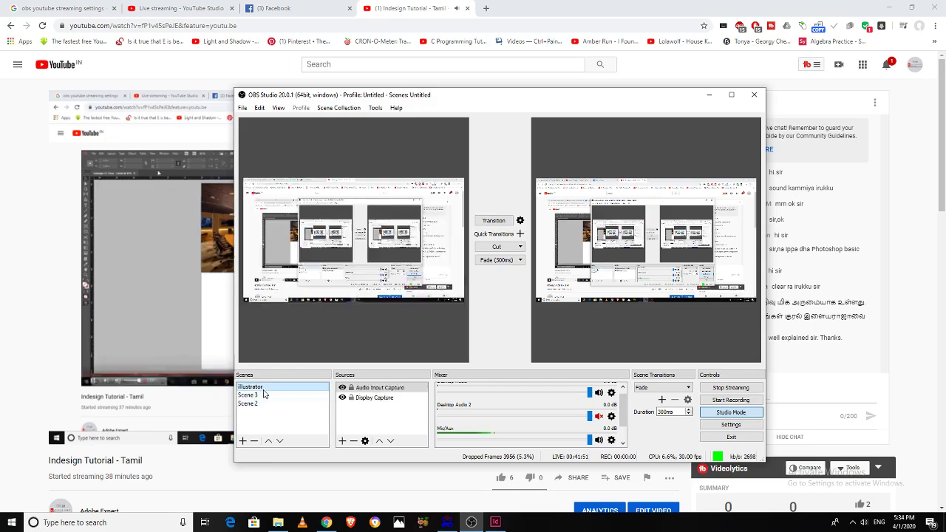
pyautogui.click(263, 394)
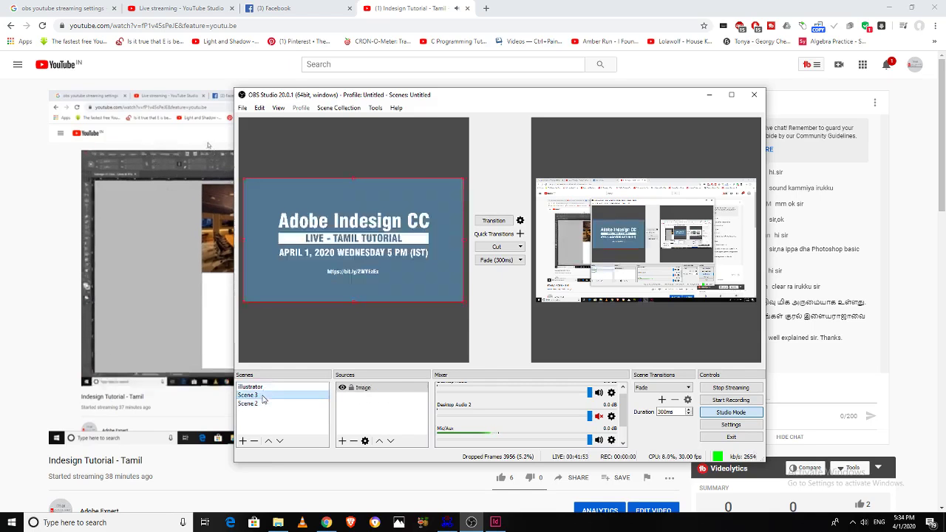
pyautogui.click(494, 221)
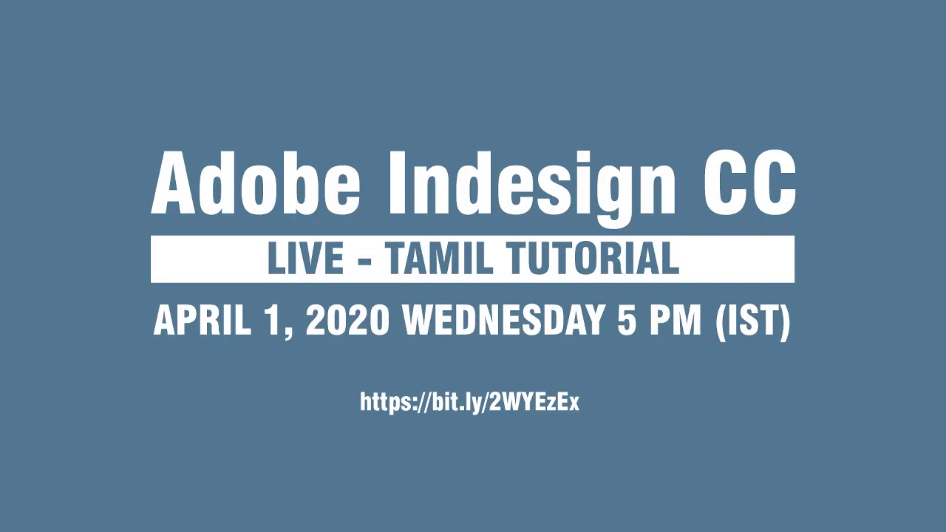